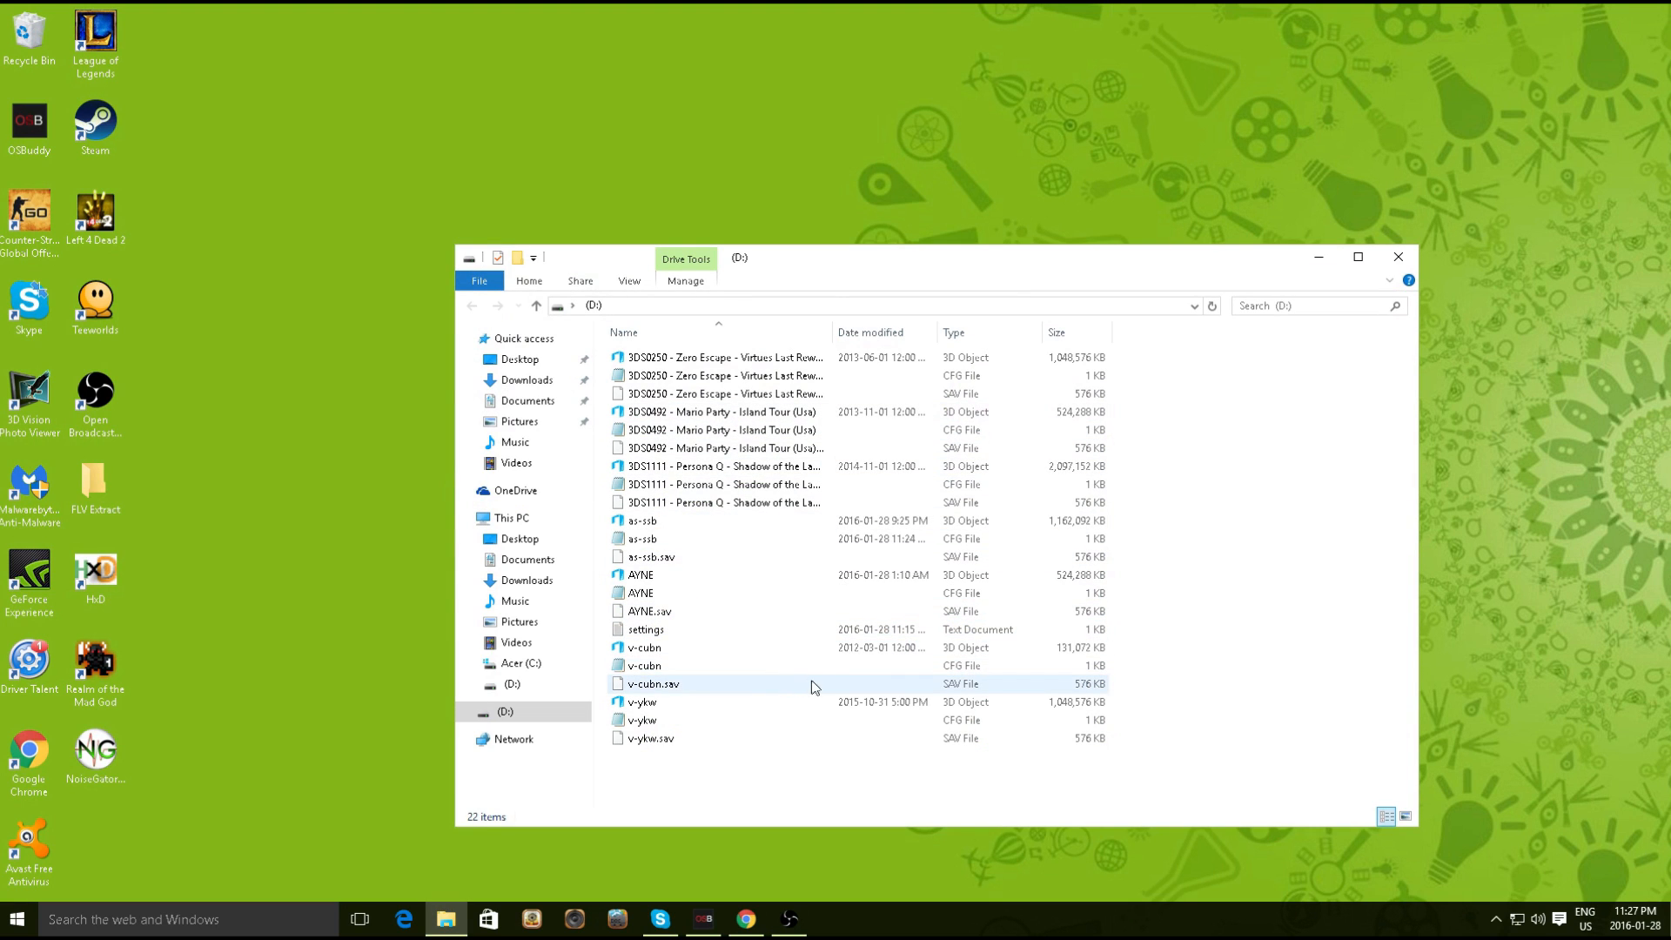
Move the drive D: window slightly up on the desktop
drag(854, 267, 863, 238)
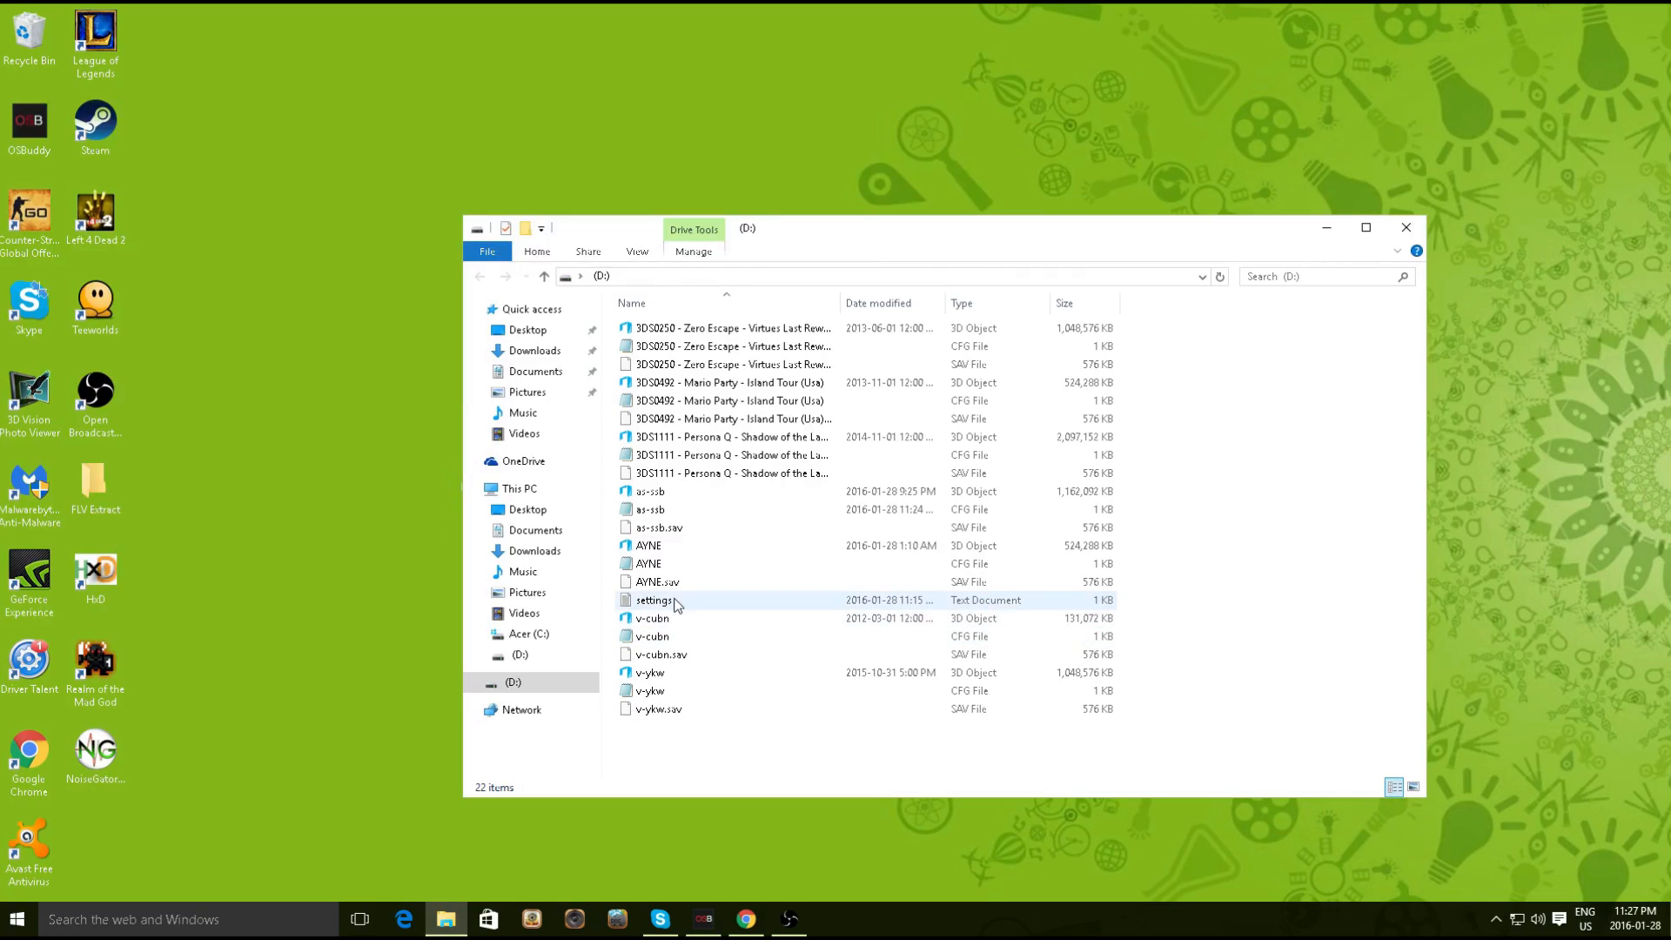
Re-enter the 1 in CREATE_PER_GAME_SETTINGS=1 in the settings file, save it and close Notepad
double_click(671, 603)
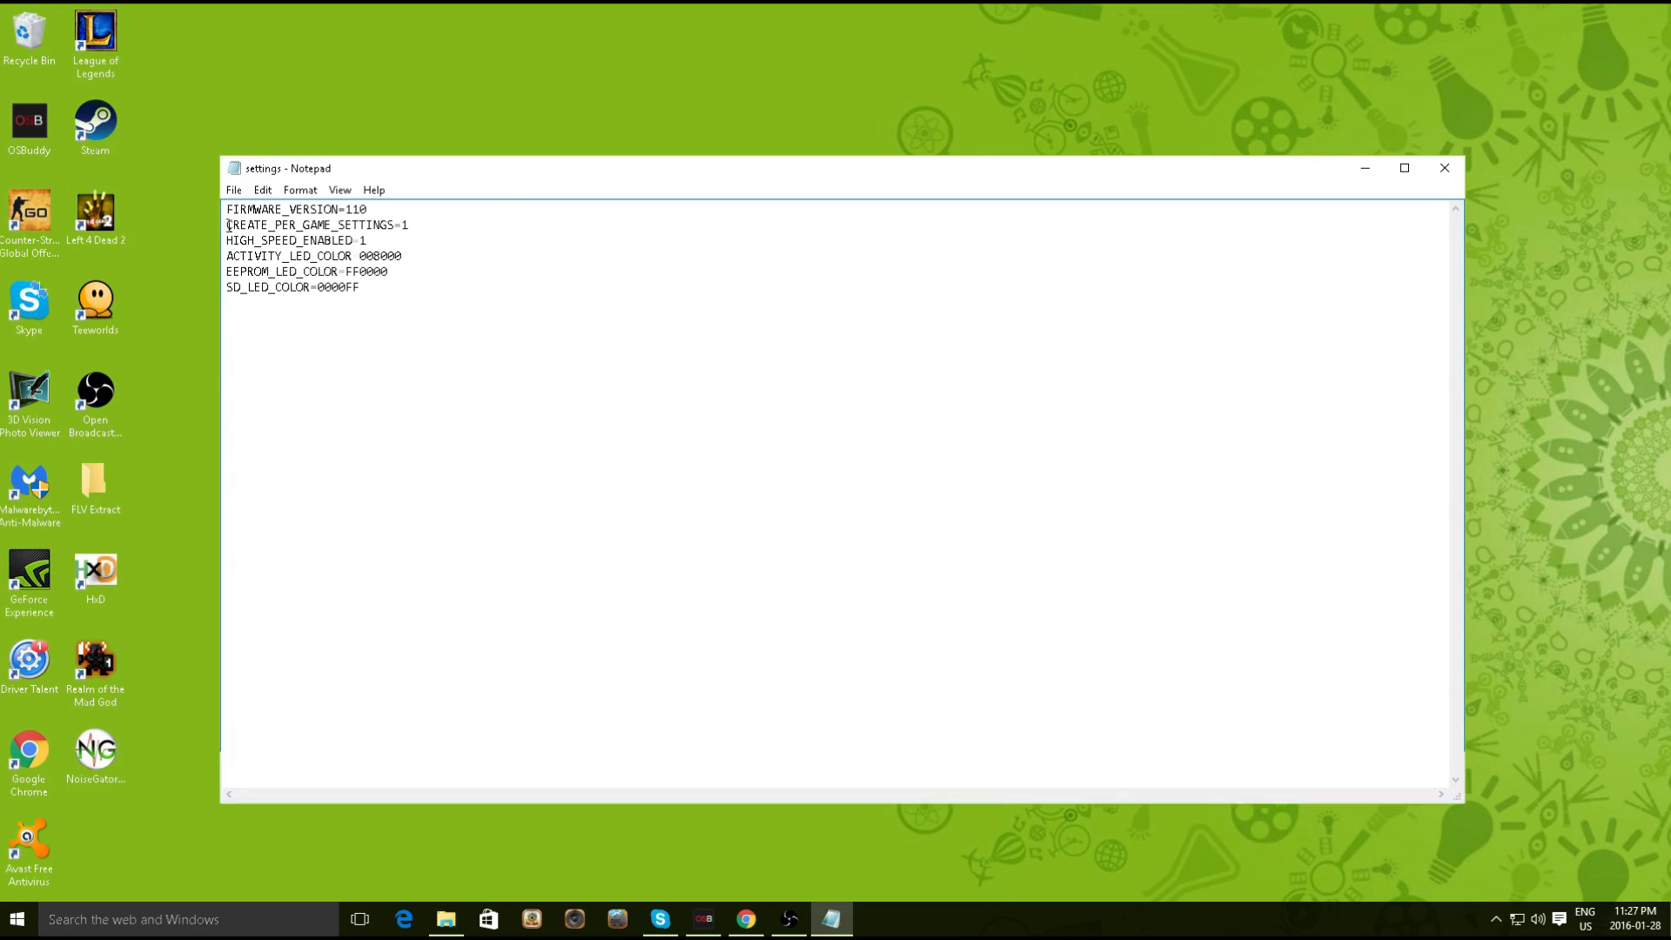
drag(228, 226, 413, 227)
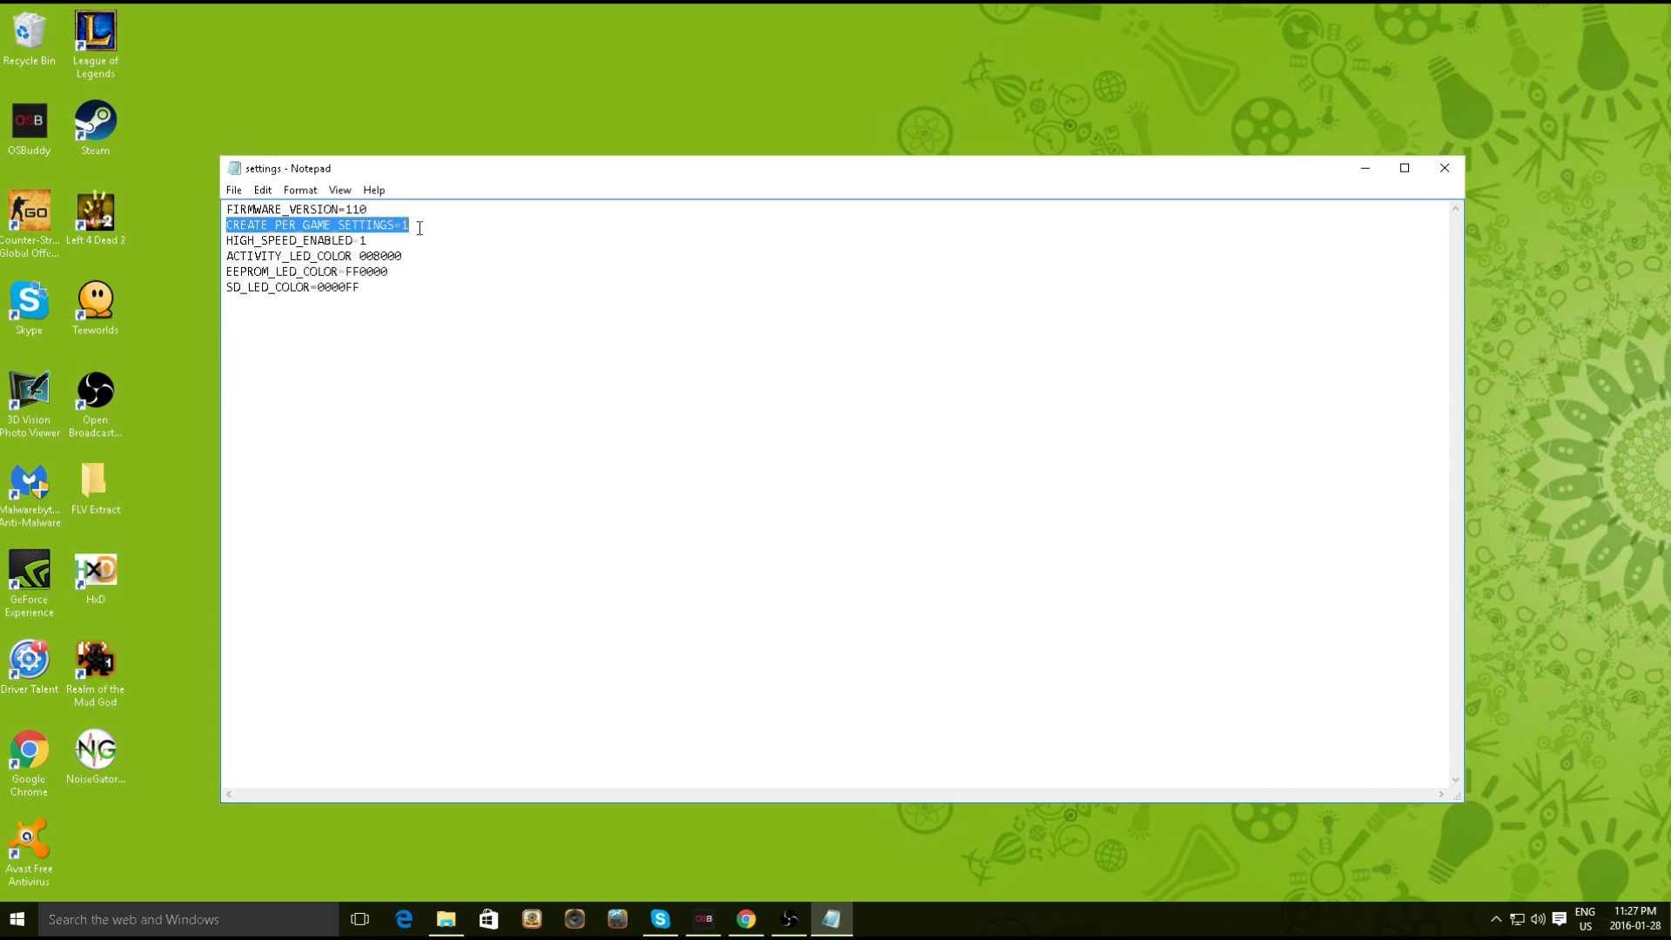
click(420, 228)
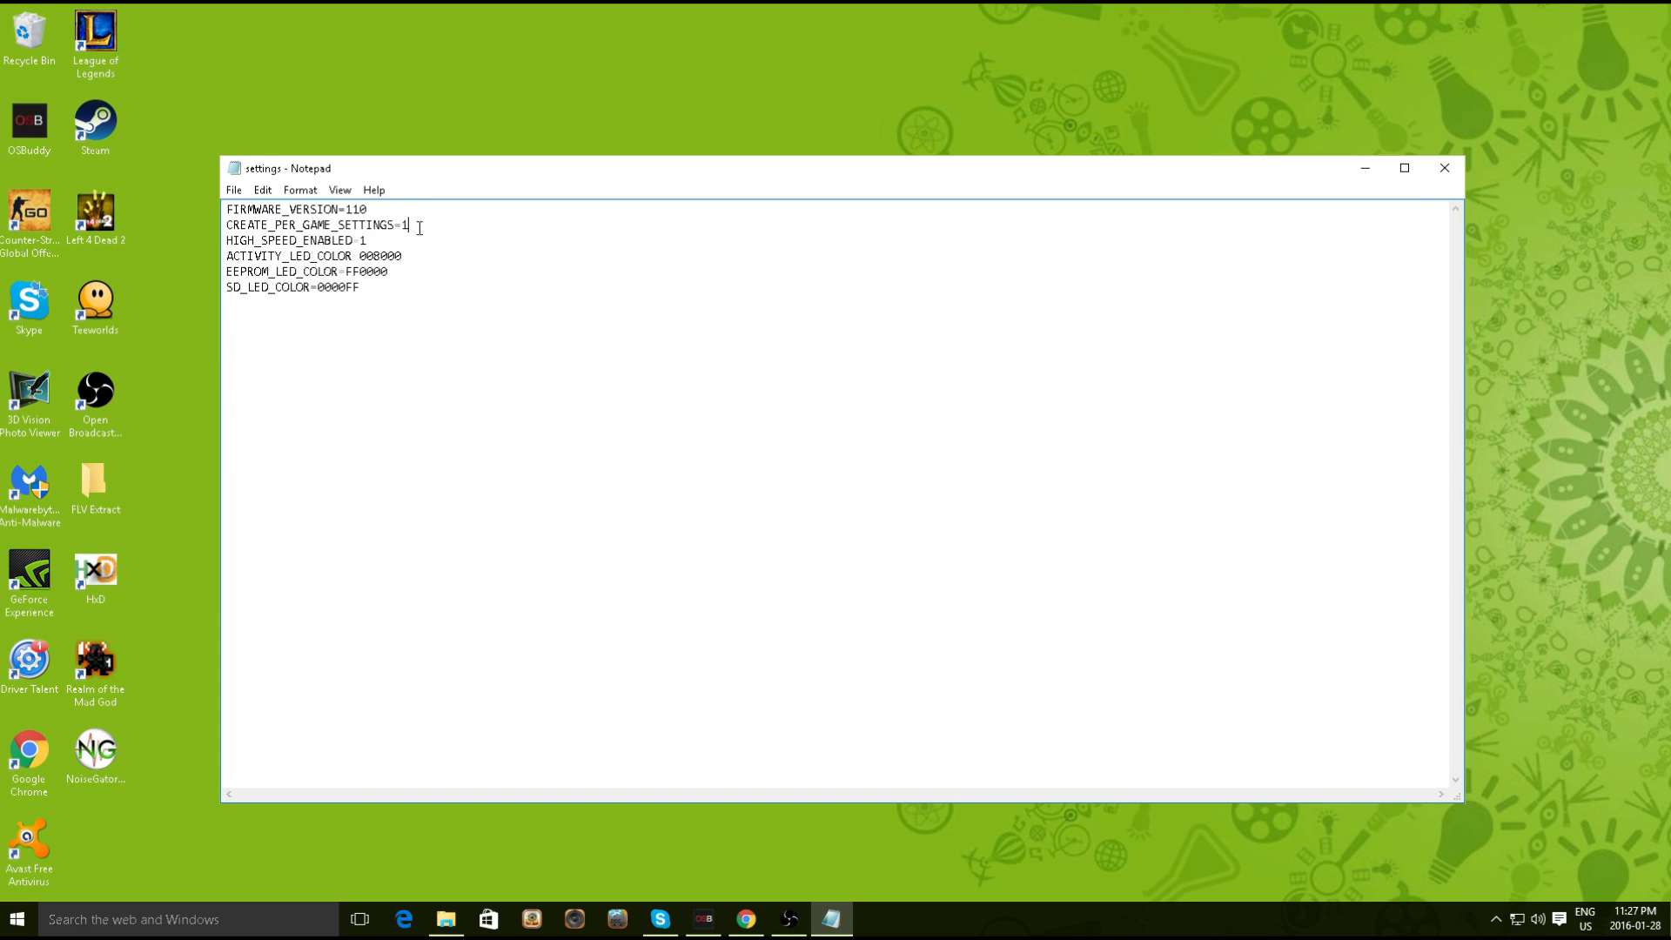
key(BackSpace)
key(BackSpace)
text(1)
click(234, 190)
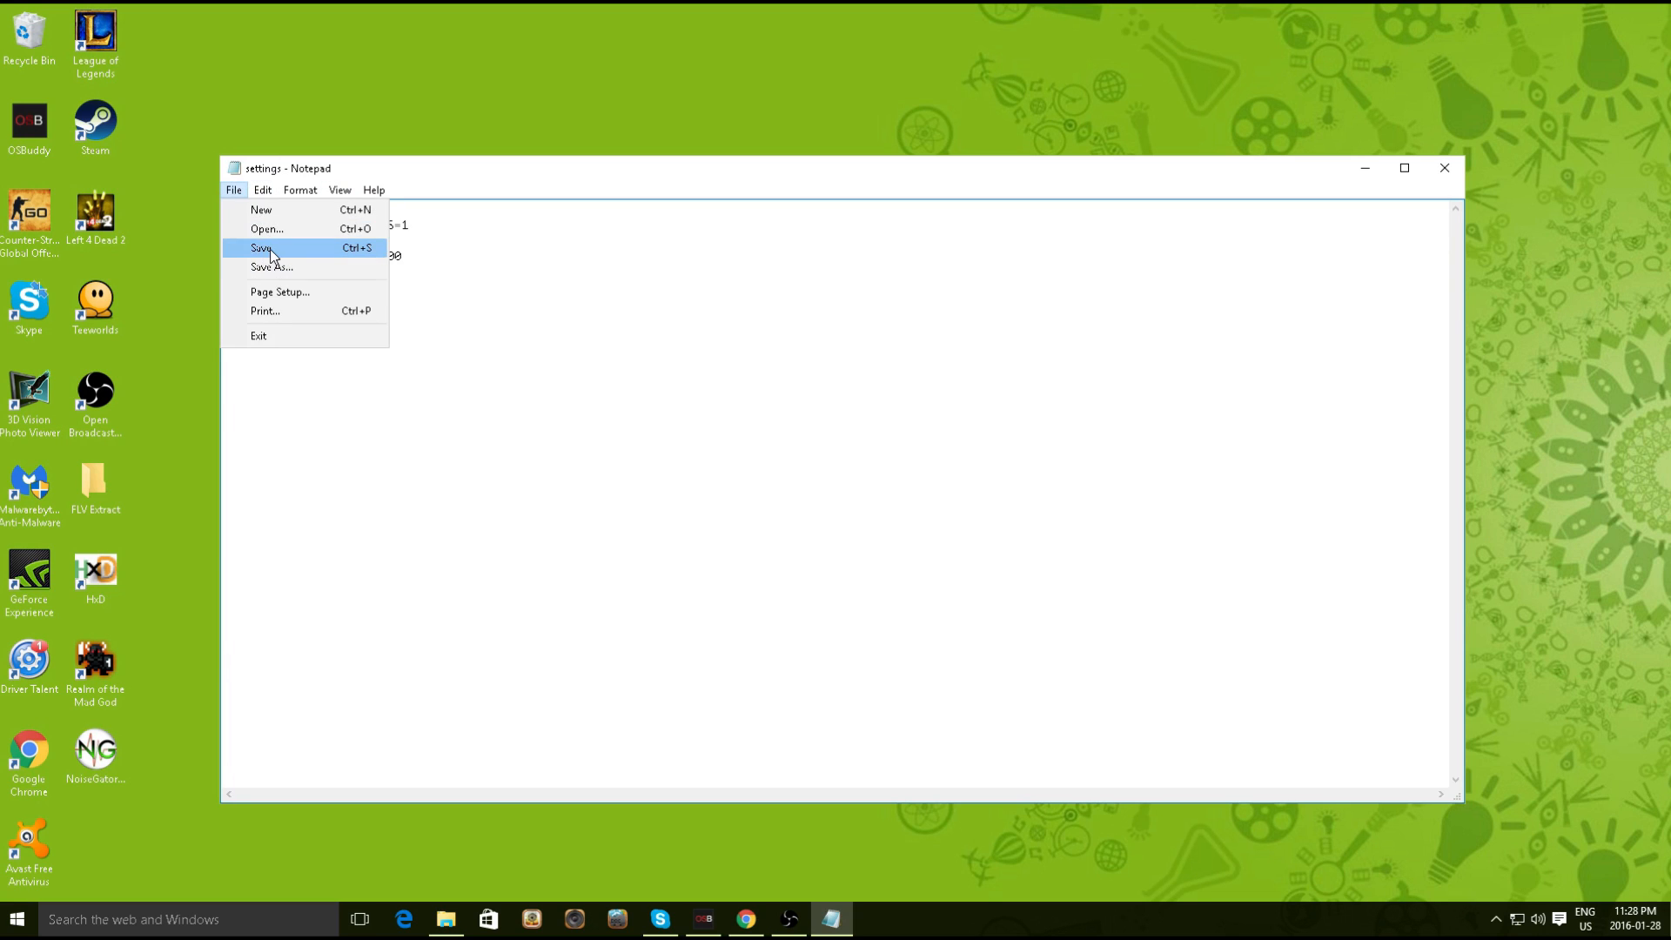
click(261, 246)
click(1445, 168)
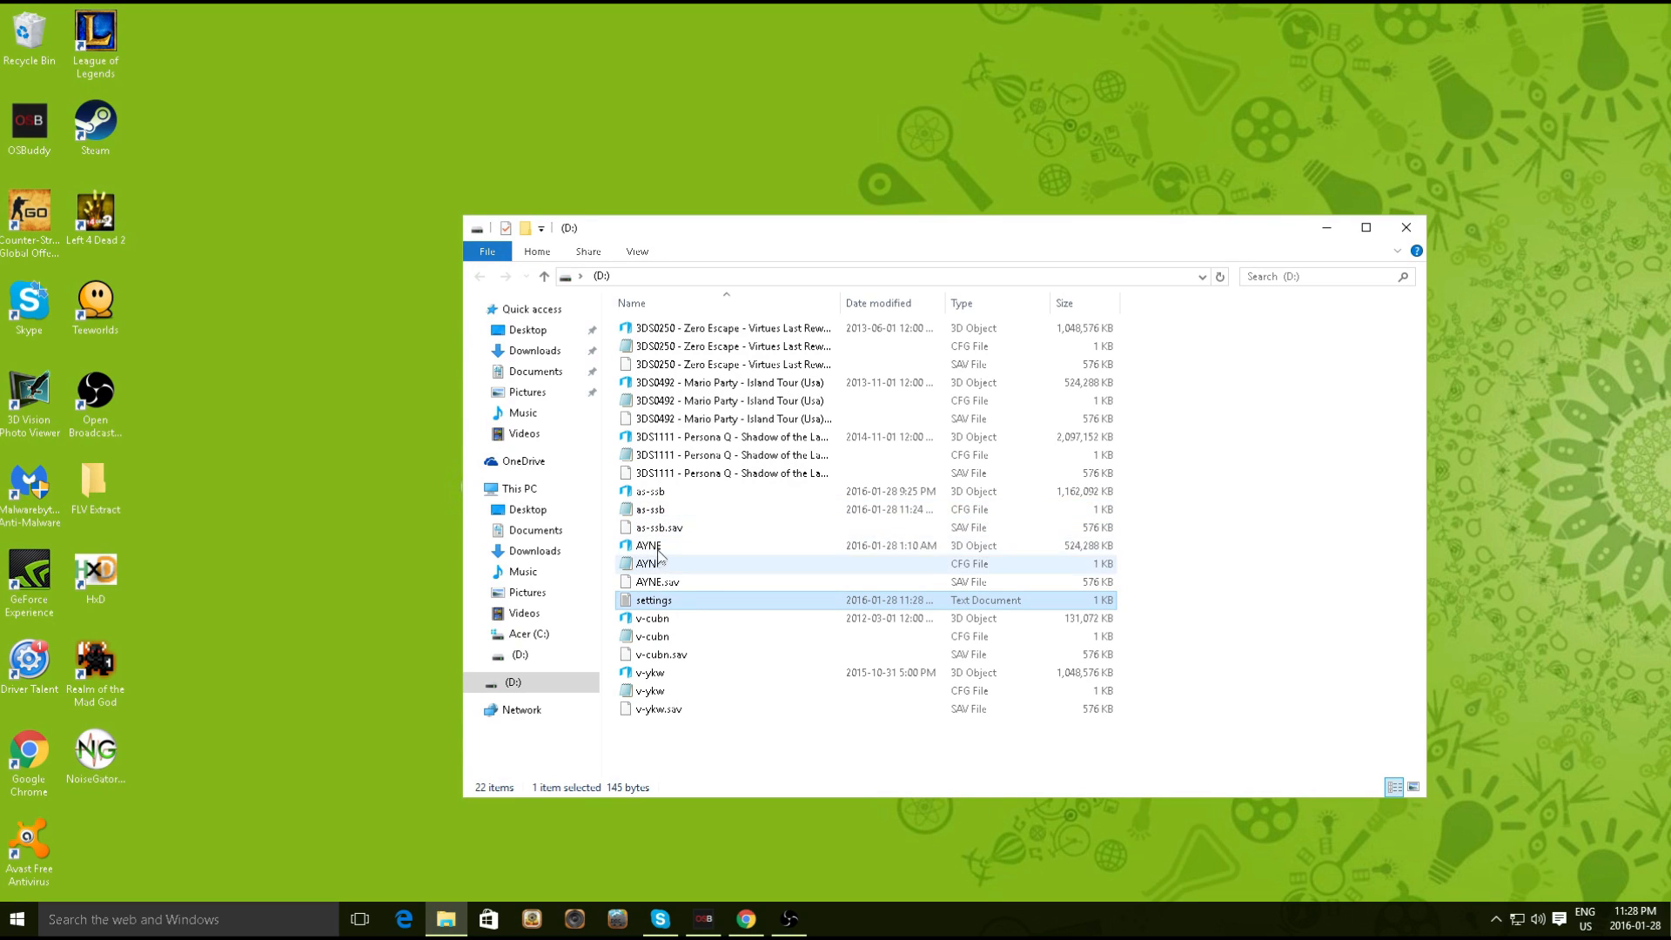
Eject drive D: from the navigation pane and dismiss the Safe To Remove Hardware notice
right_click(521, 684)
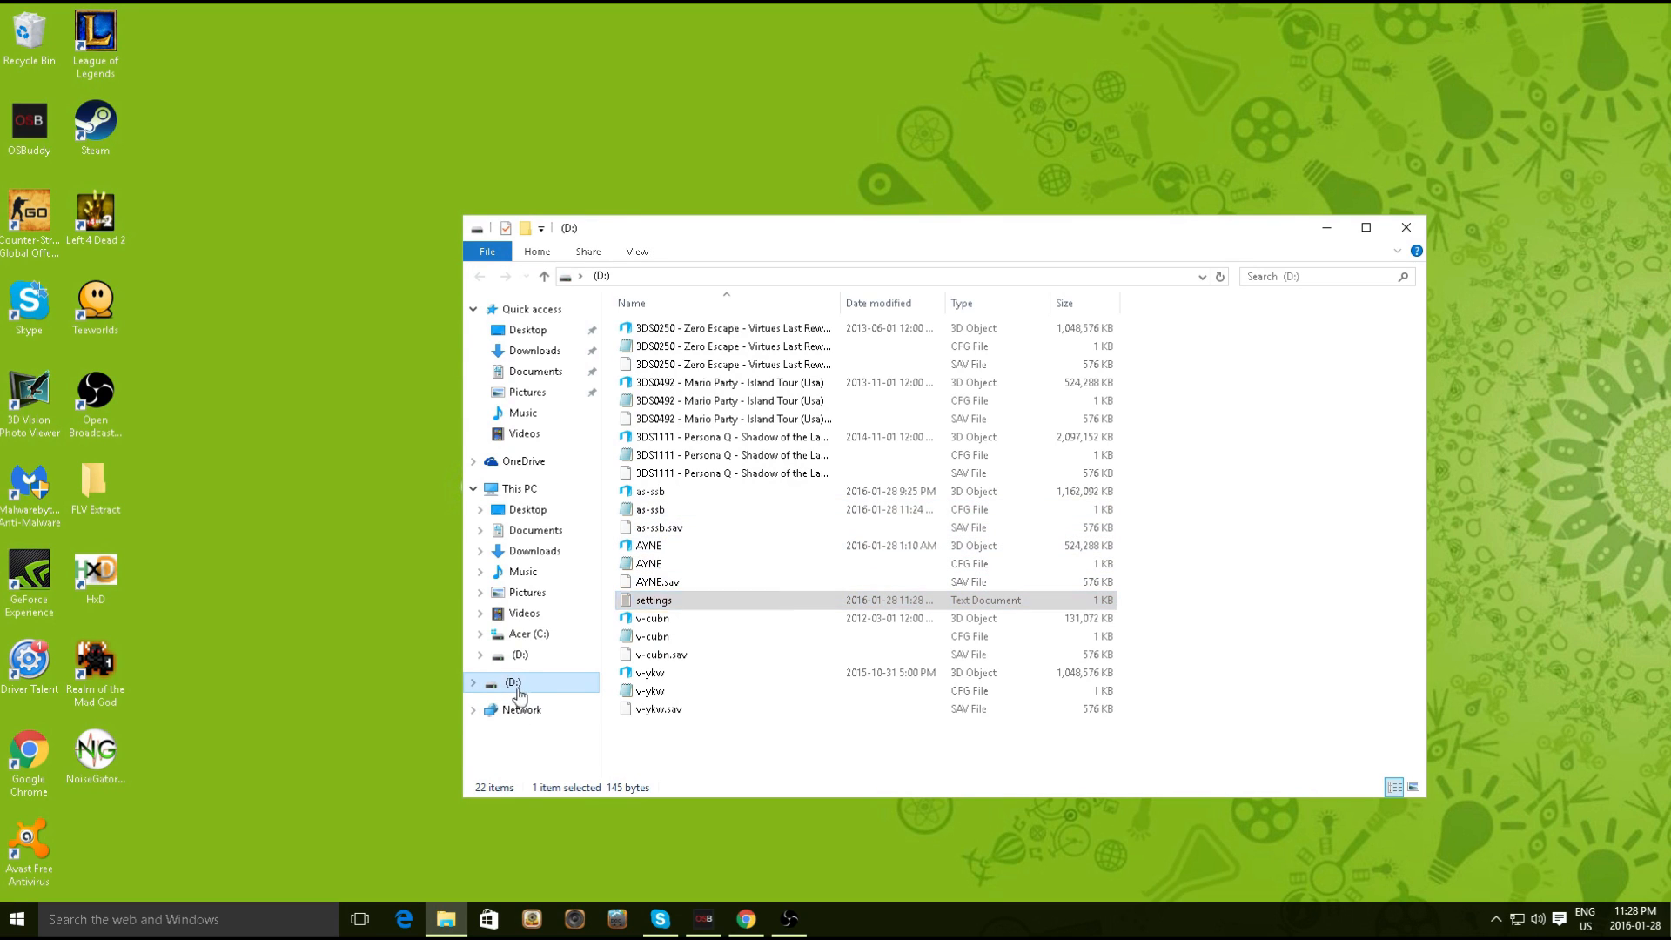
click(562, 555)
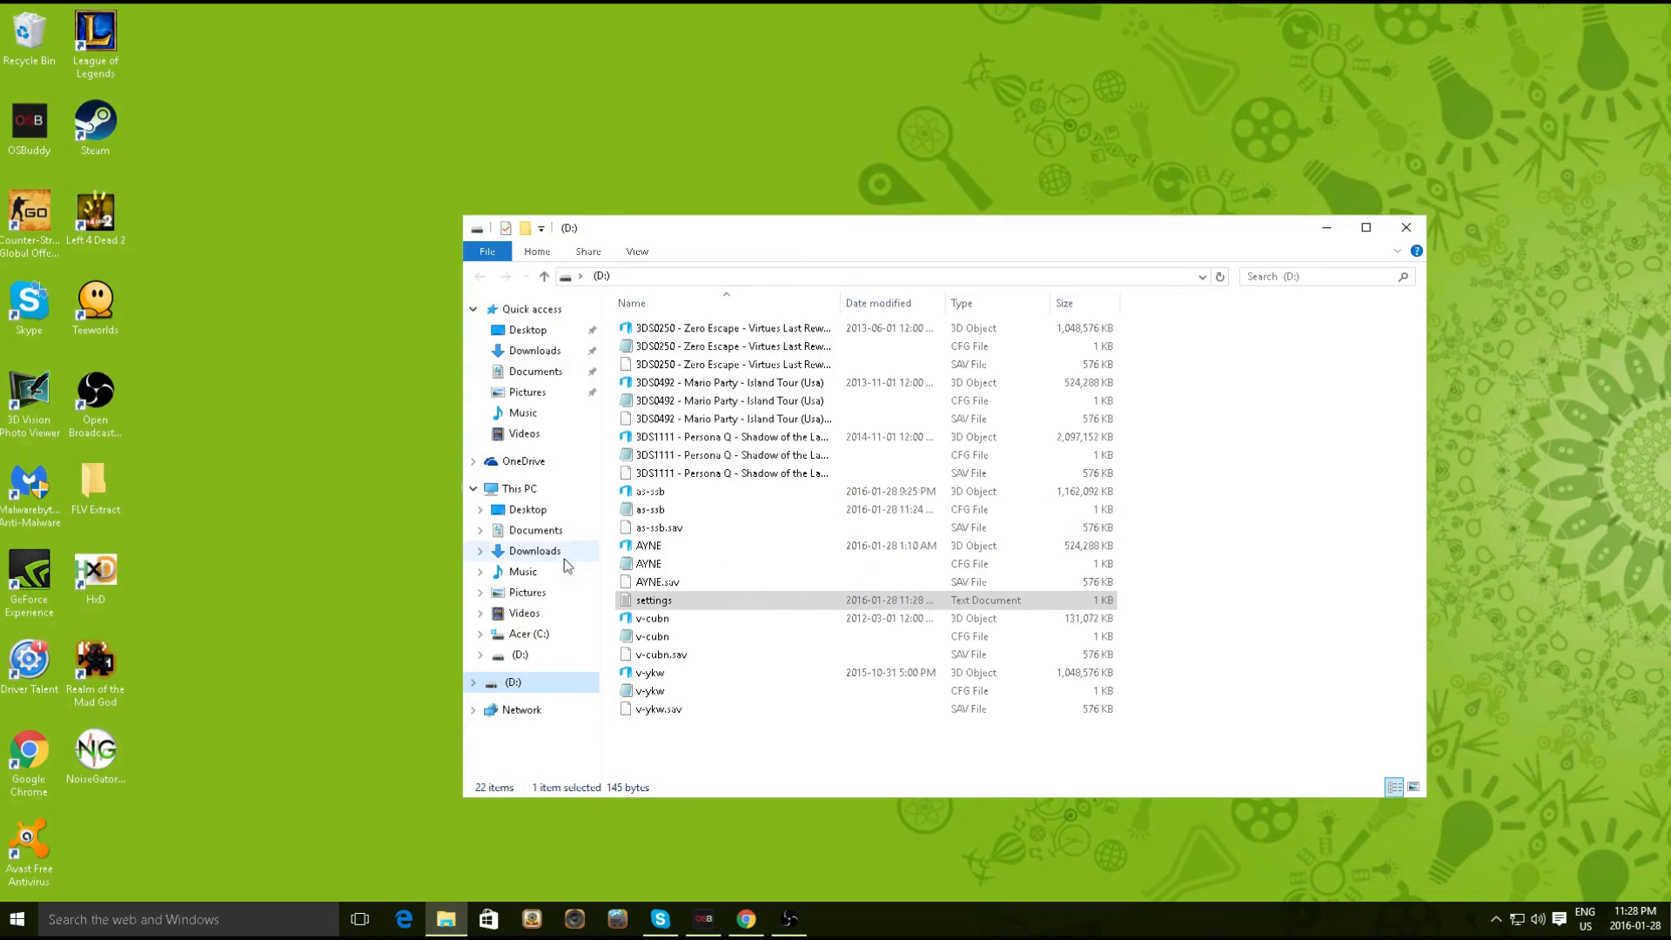
click(1658, 841)
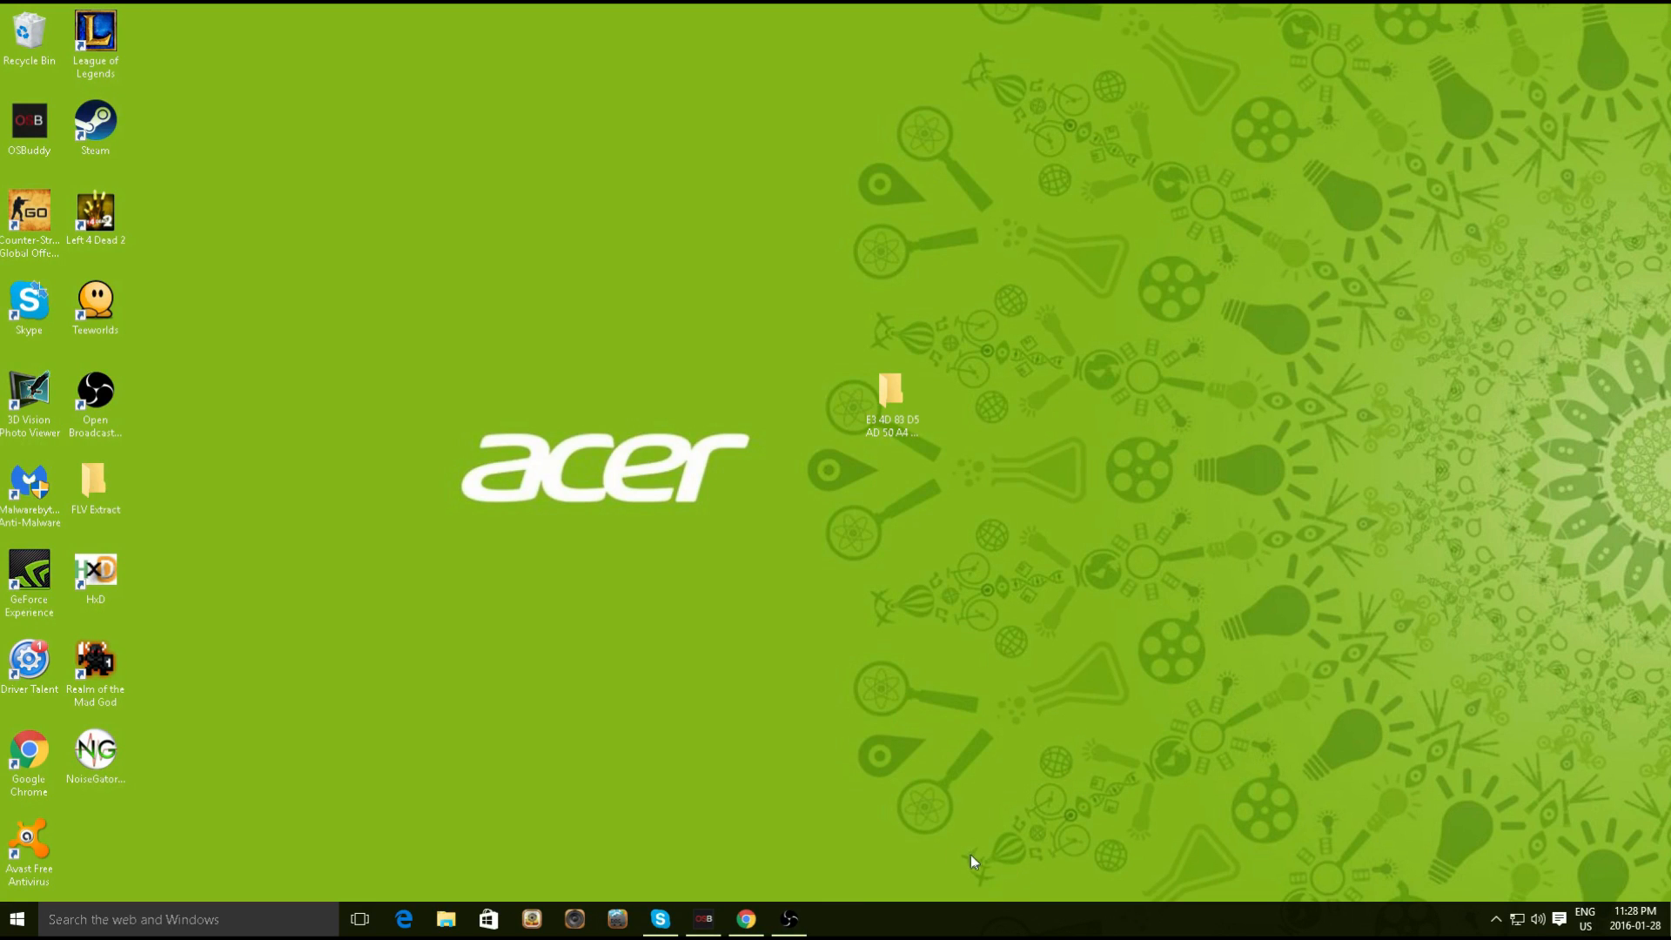
Launch Action Replay PowerSaves from the Start menu and nudge its window left
click(17, 919)
scroll(379, 730, down, 6)
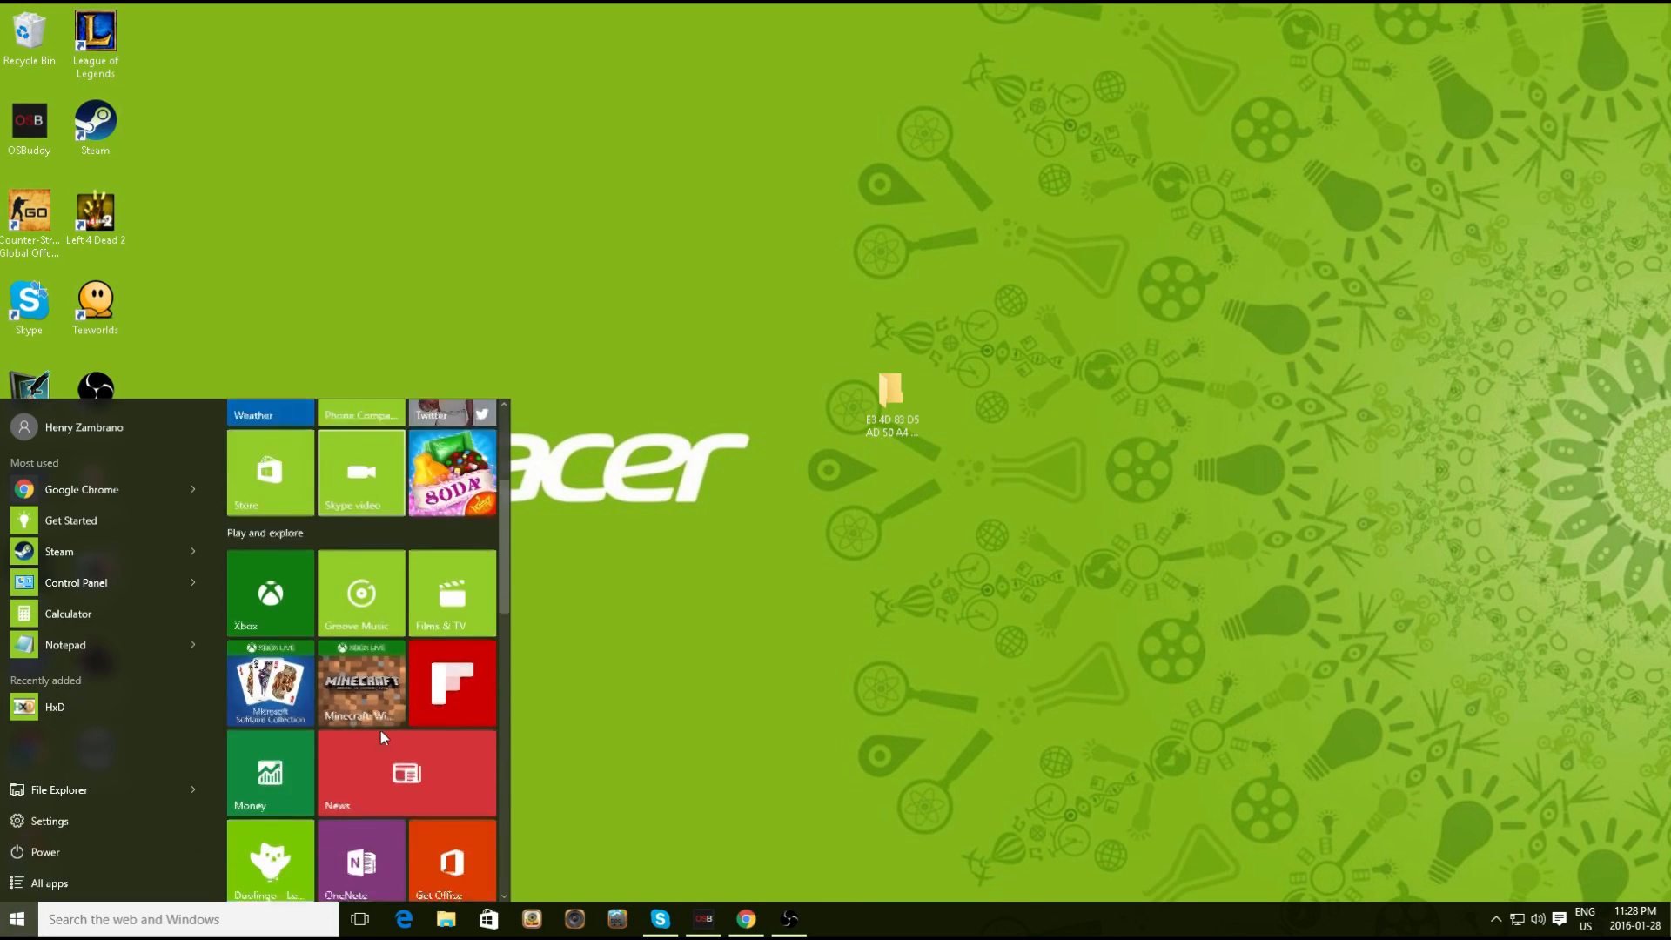
scroll(383, 730, down, 5)
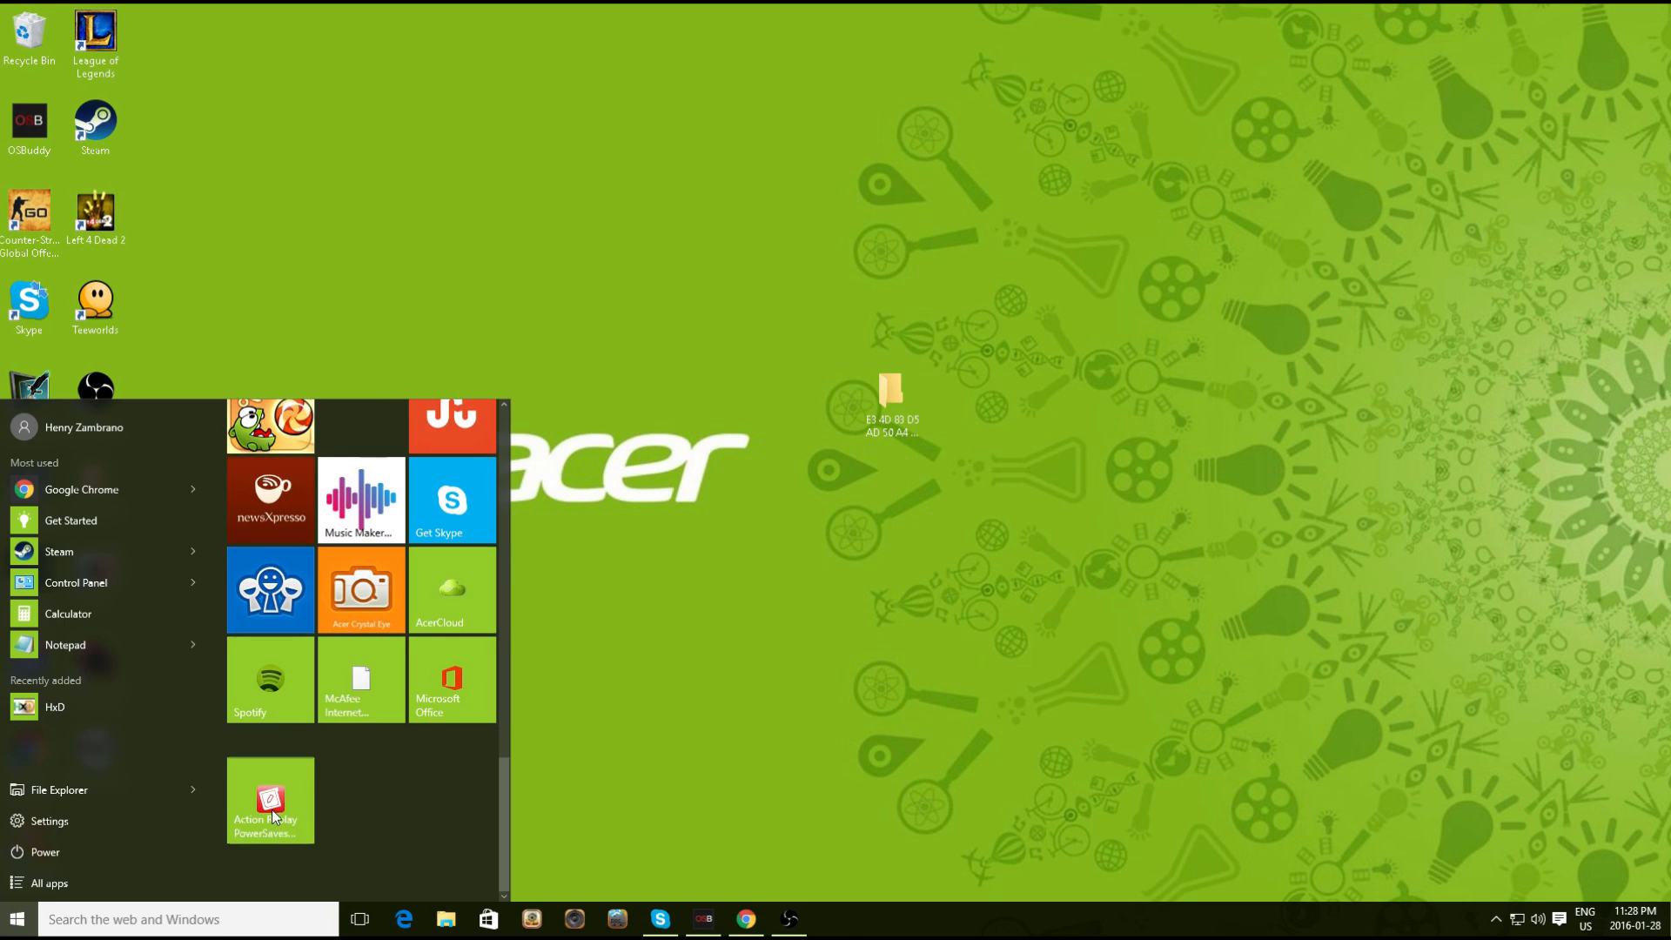
click(272, 810)
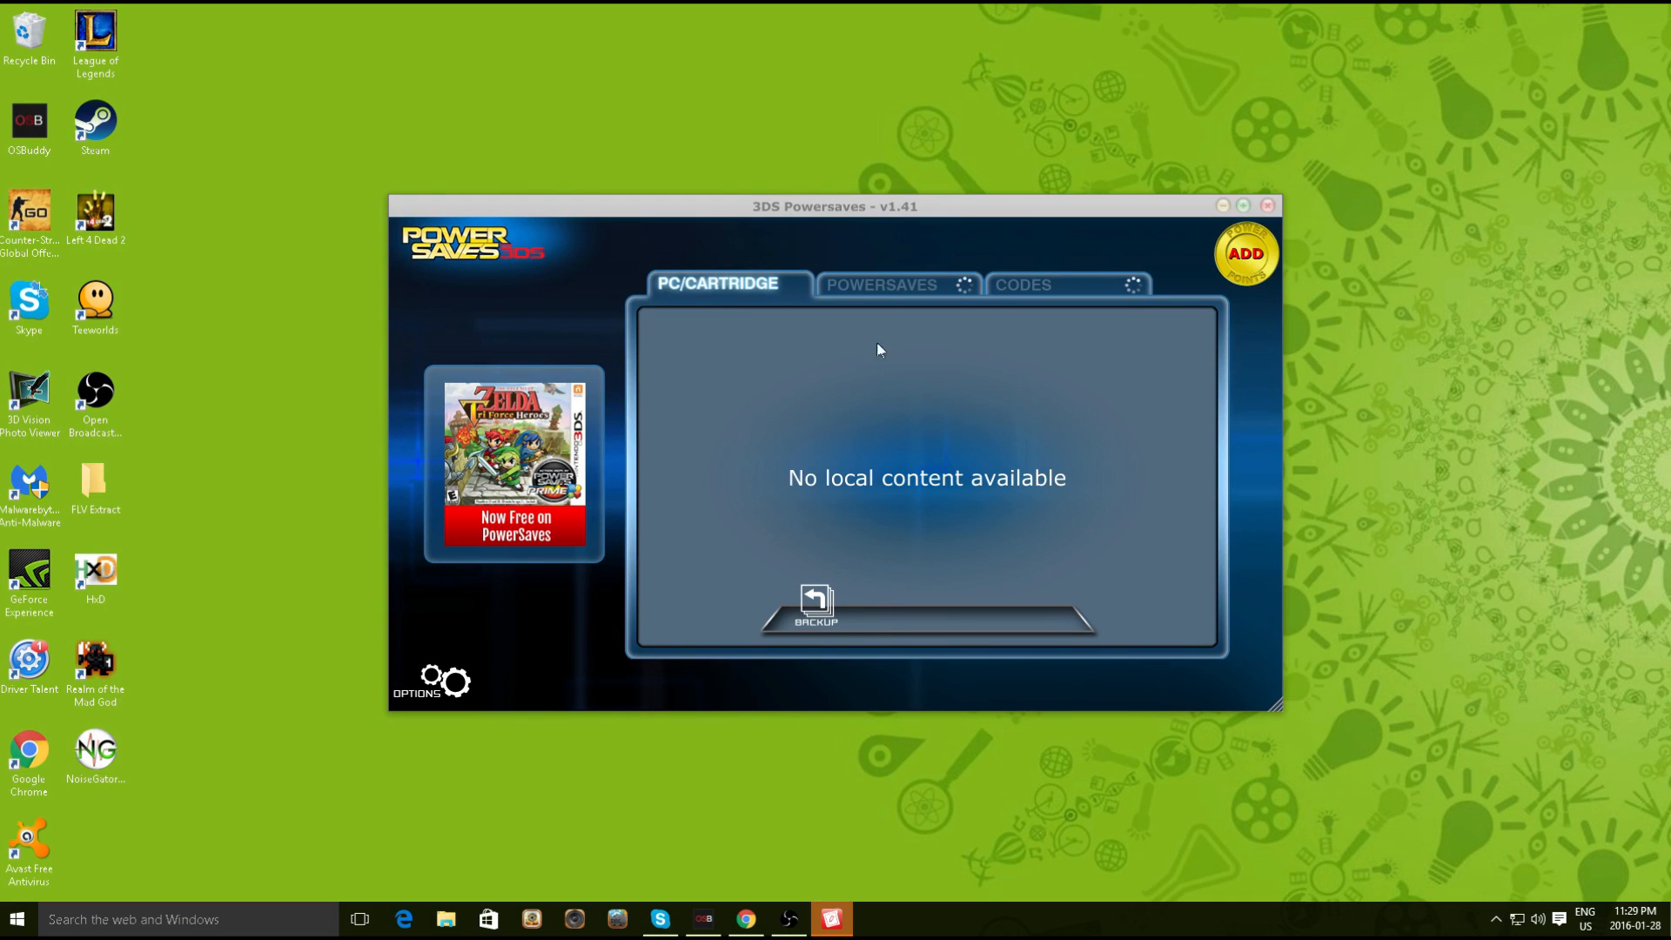
mouse_move(768, 456)
mouse_down()
mouse_move(730, 456)
mouse_move(749, 459)
mouse_up()
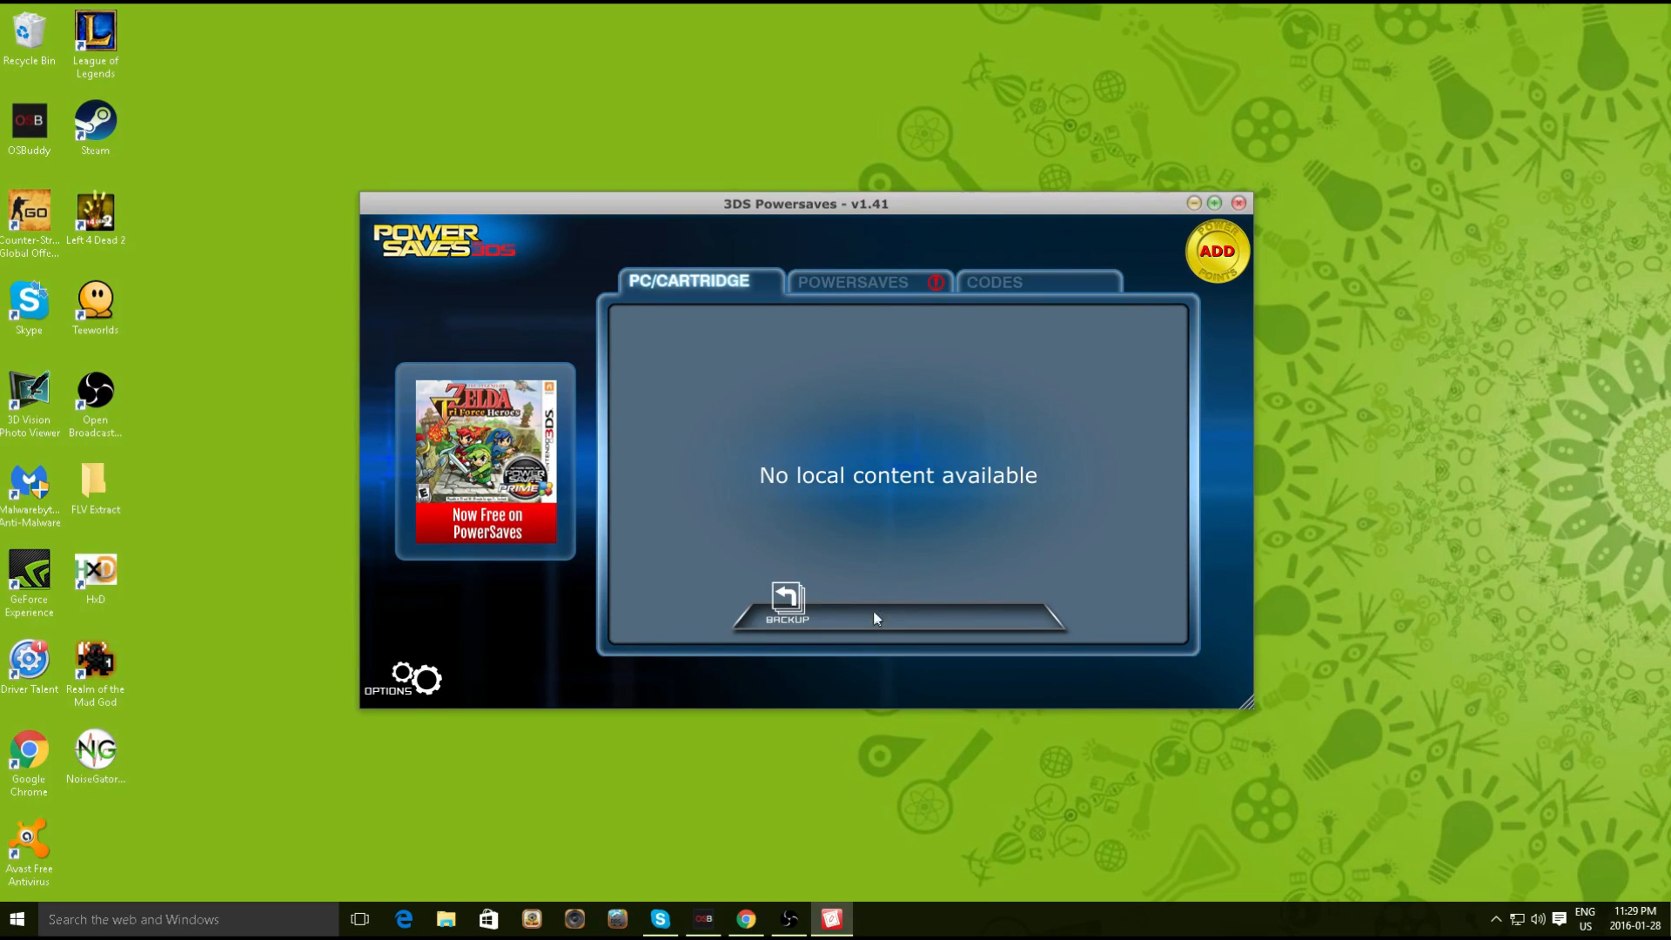
Back up the cartridge save with the description gbatemp
click(786, 610)
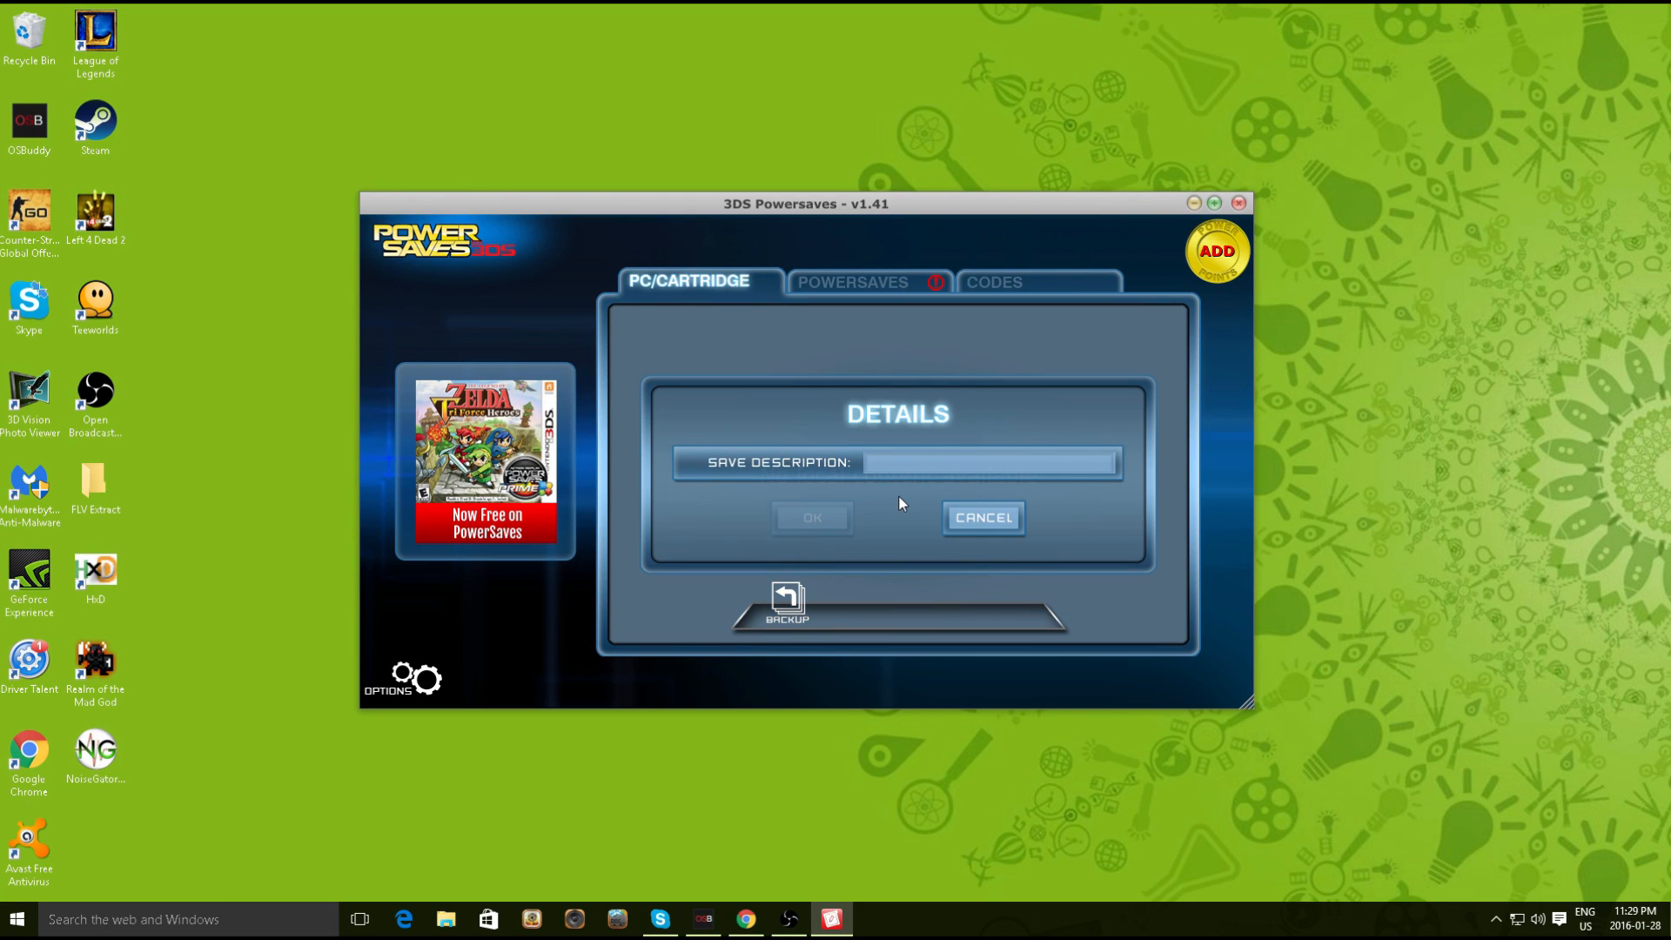
text(gbatemp)
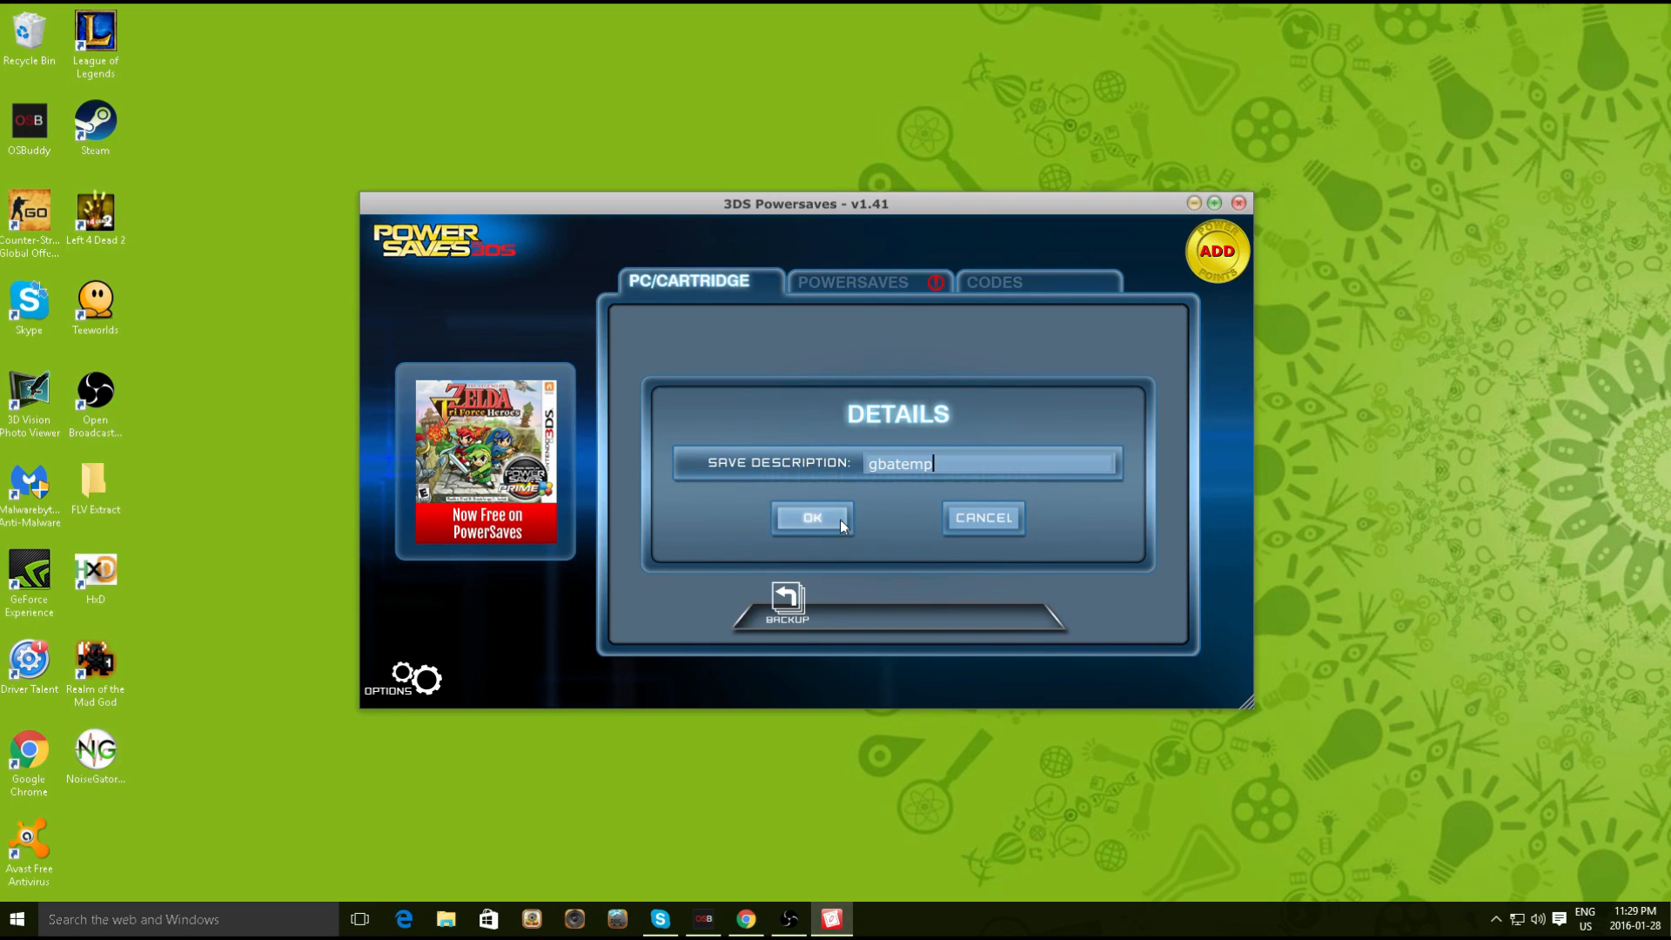
click(839, 519)
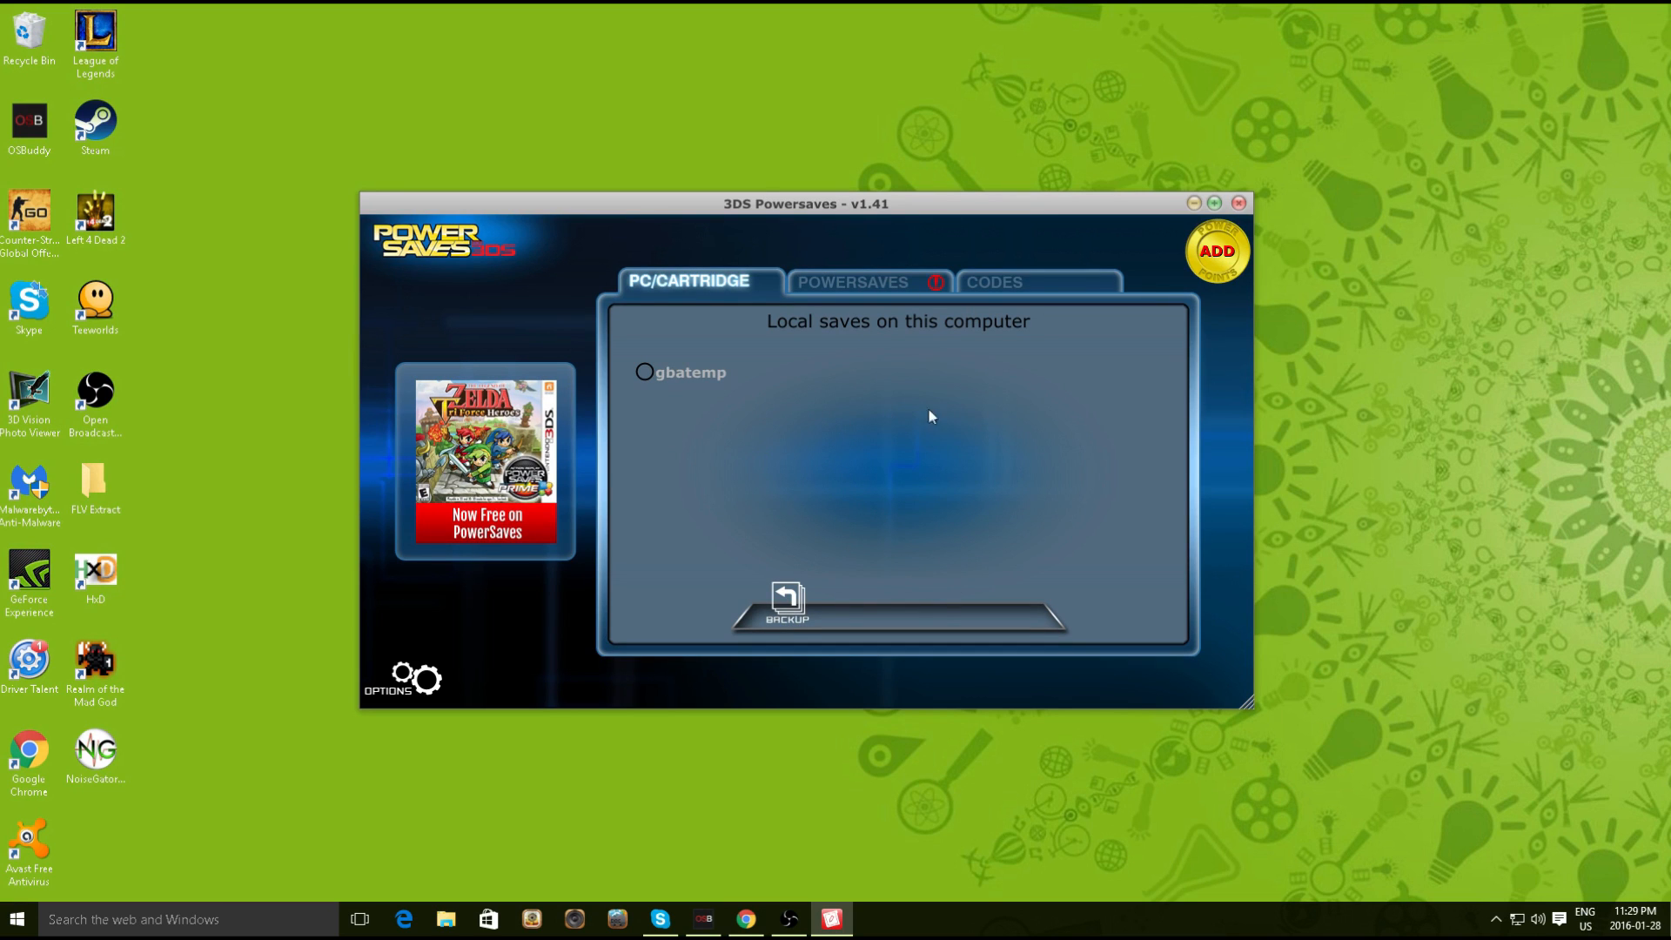
Close and relaunch PowerSaves from the Start menu, then minimize its window
click(1239, 203)
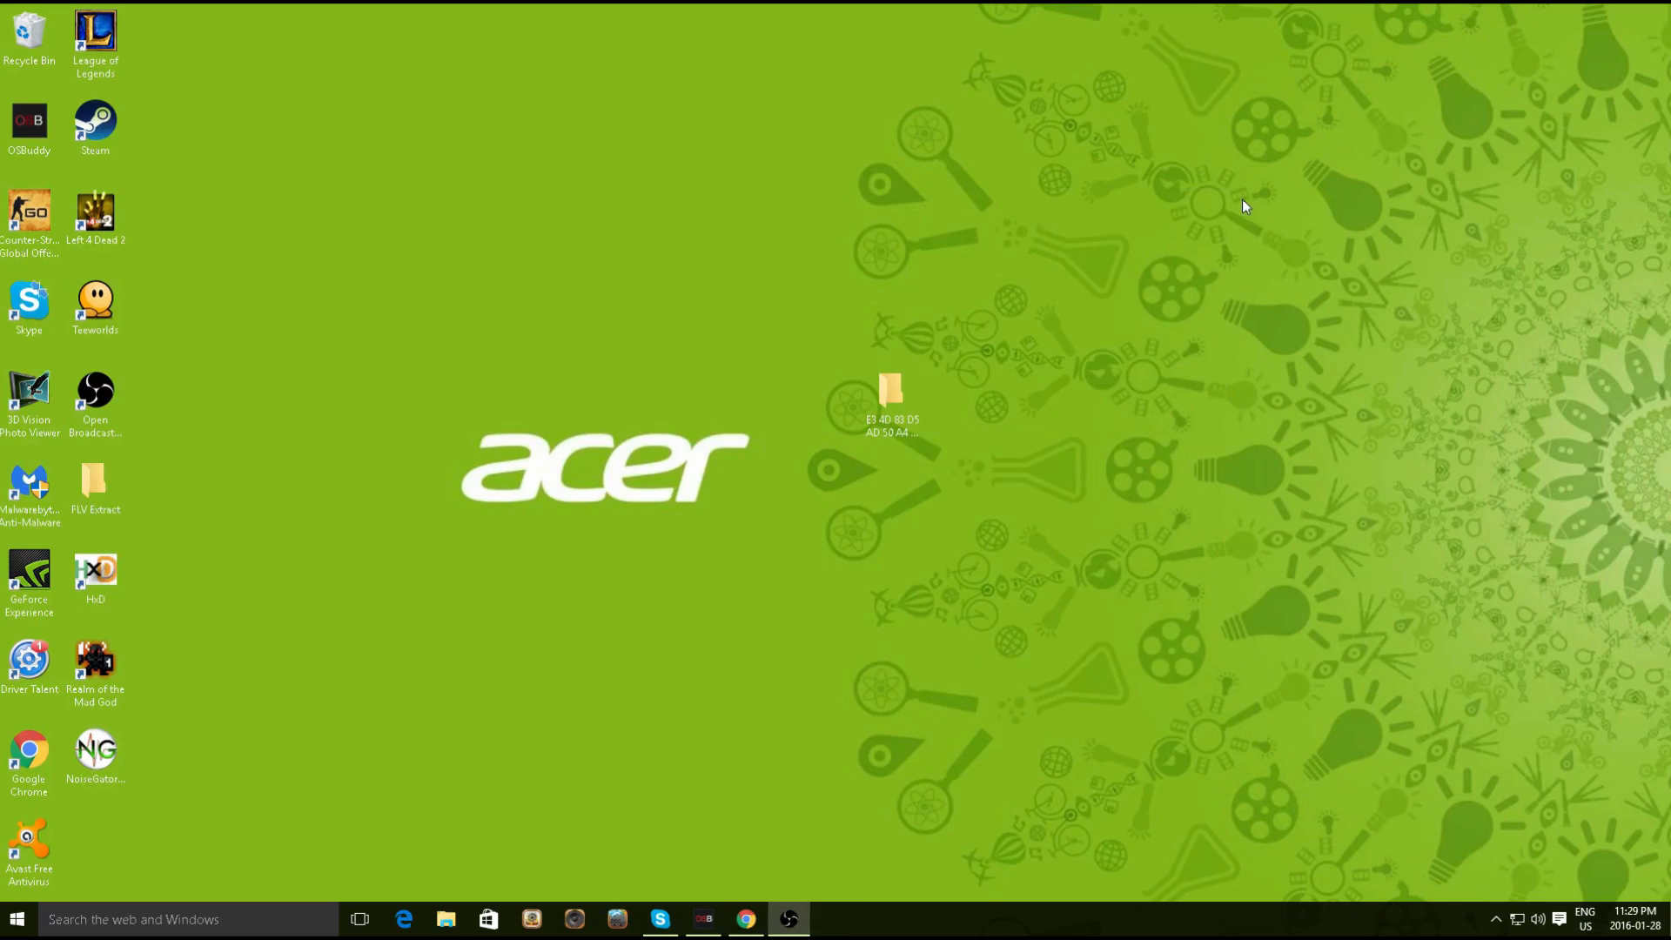
click(17, 920)
scroll(401, 703, down, 10)
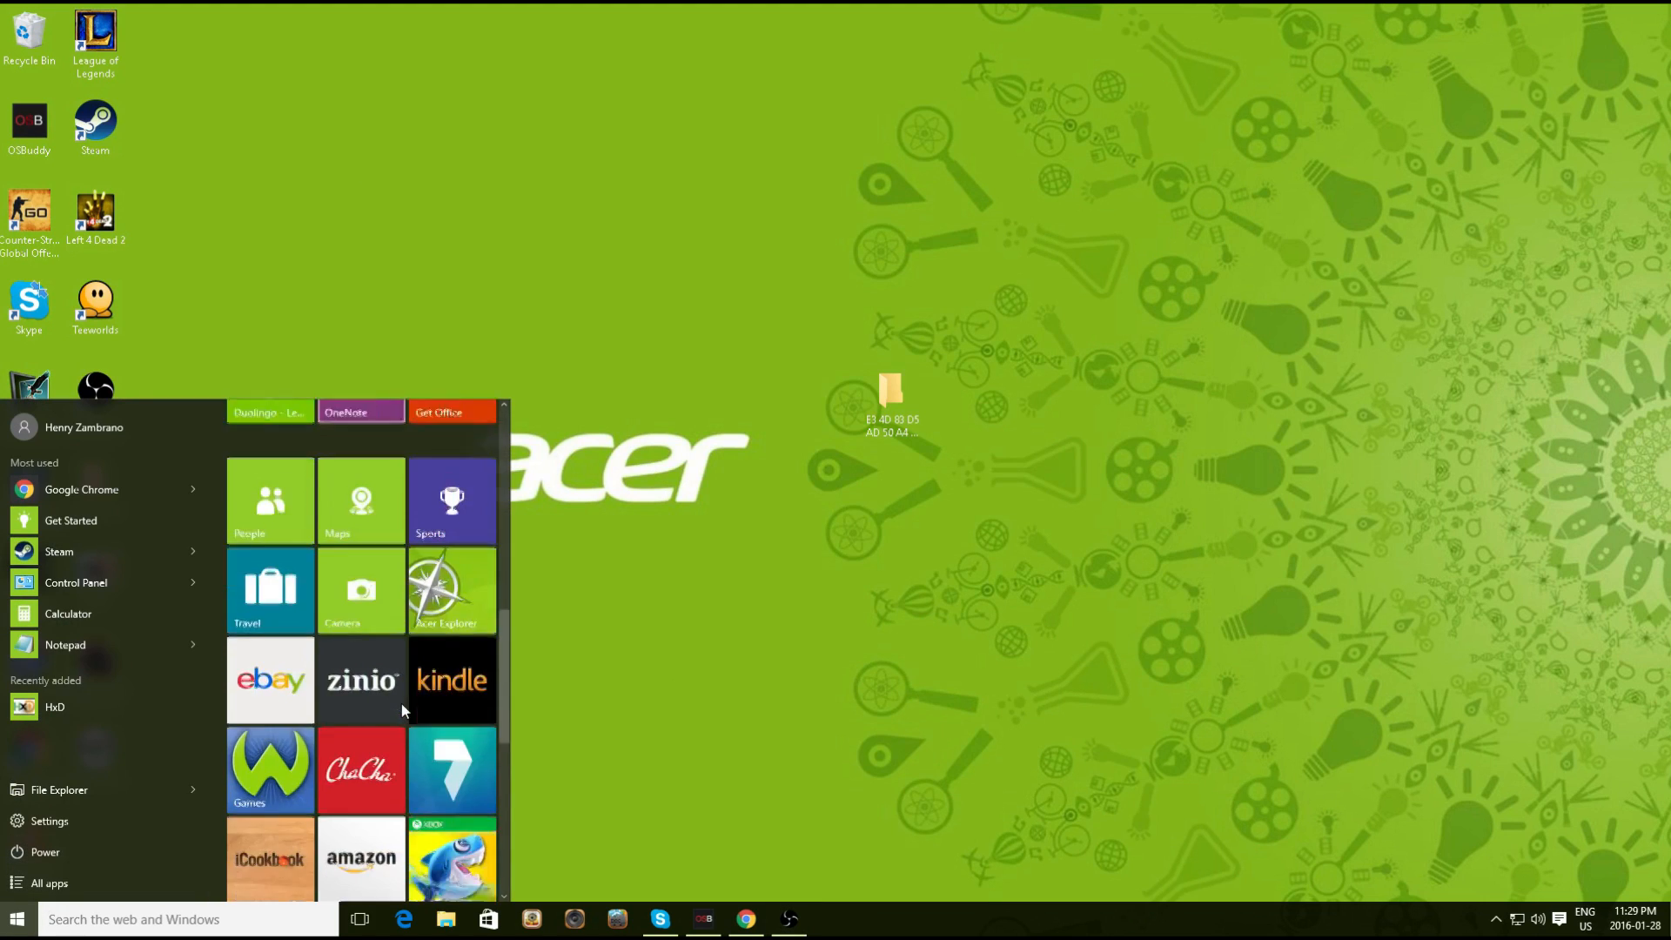
click(270, 799)
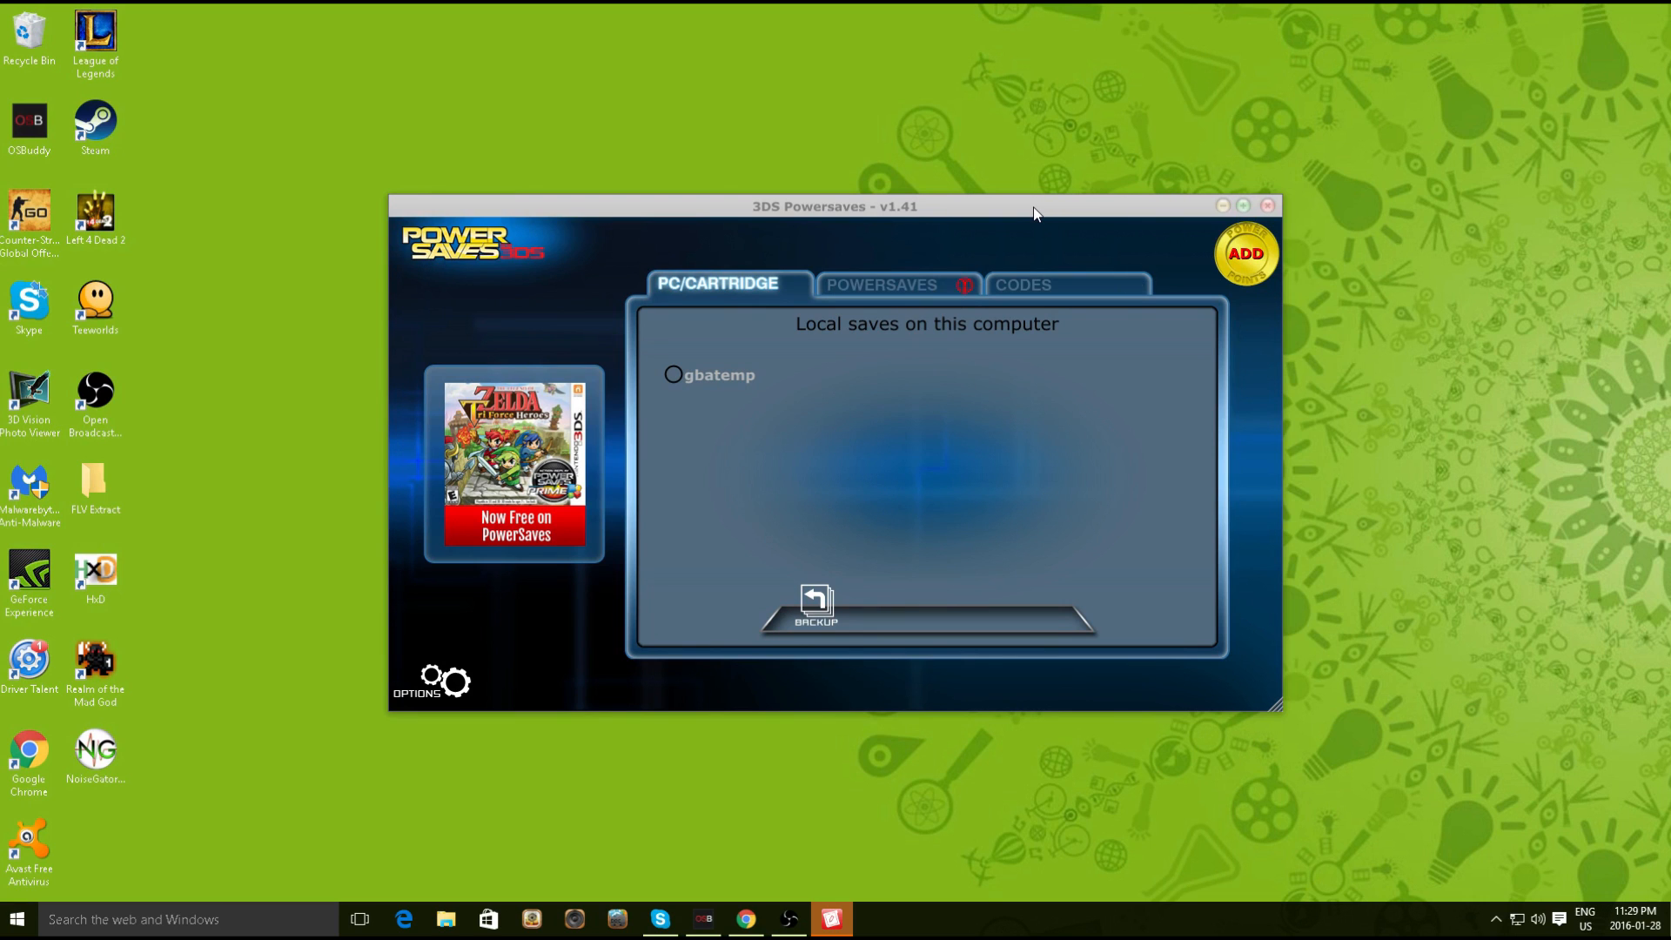
mouse_move(974, 211)
mouse_down()
mouse_move(922, 187)
mouse_move(947, 209)
mouse_up()
click(1220, 208)
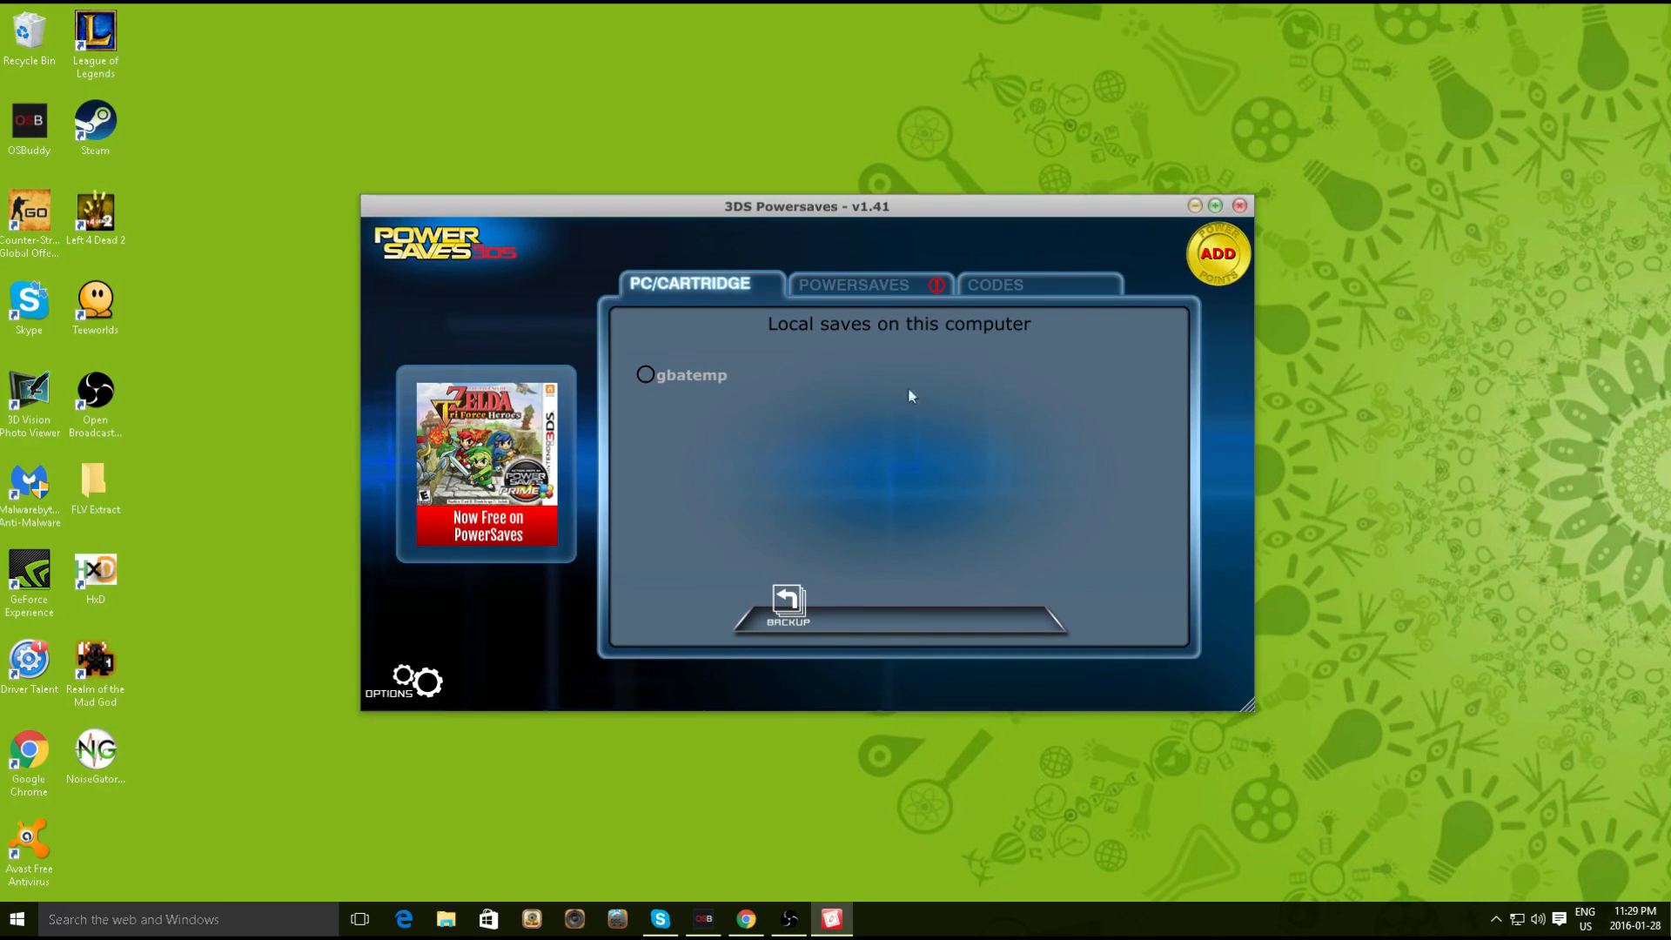
click(1194, 206)
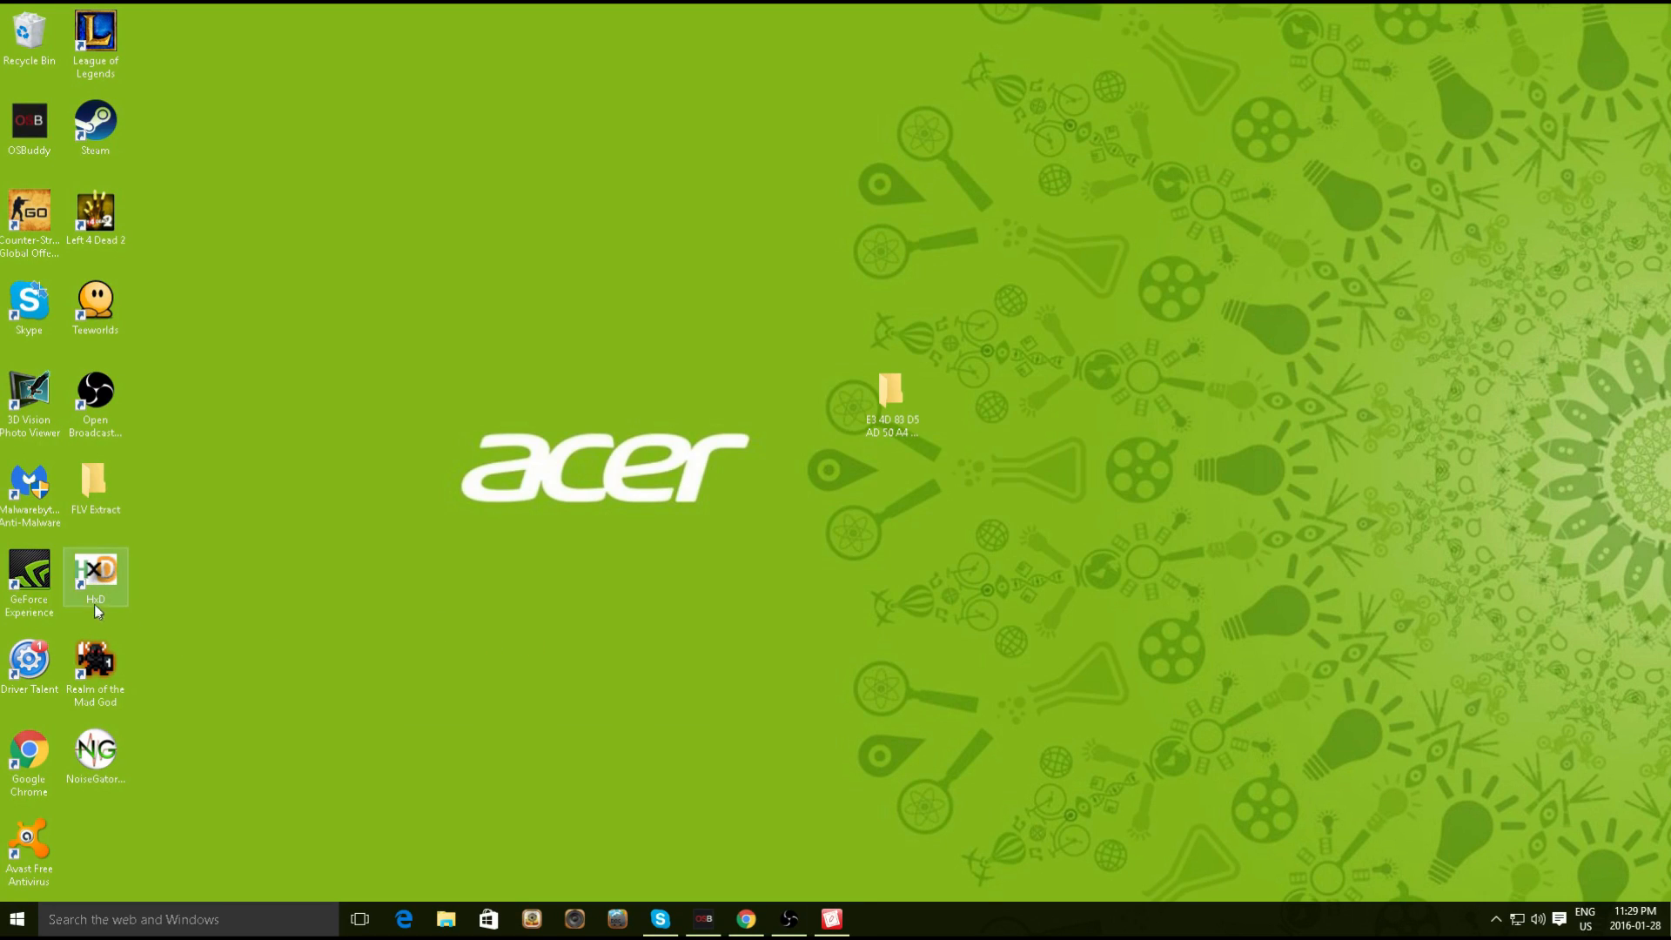
click(747, 905)
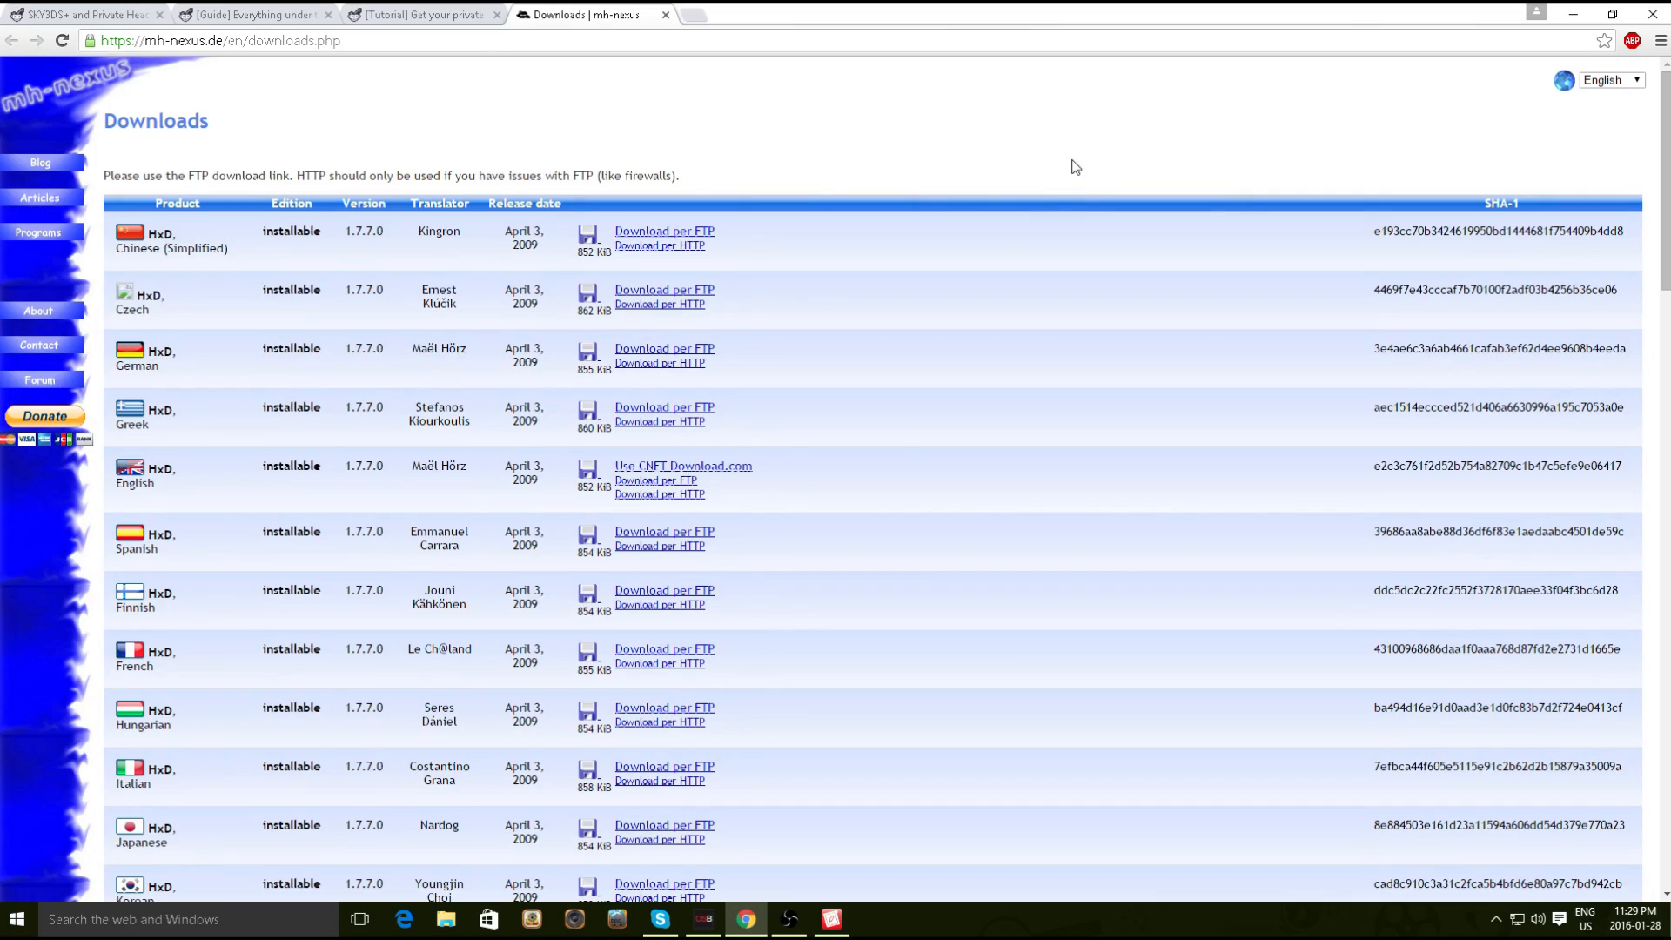
scroll(806, 653, down, 7)
scroll(851, 669, up, 6)
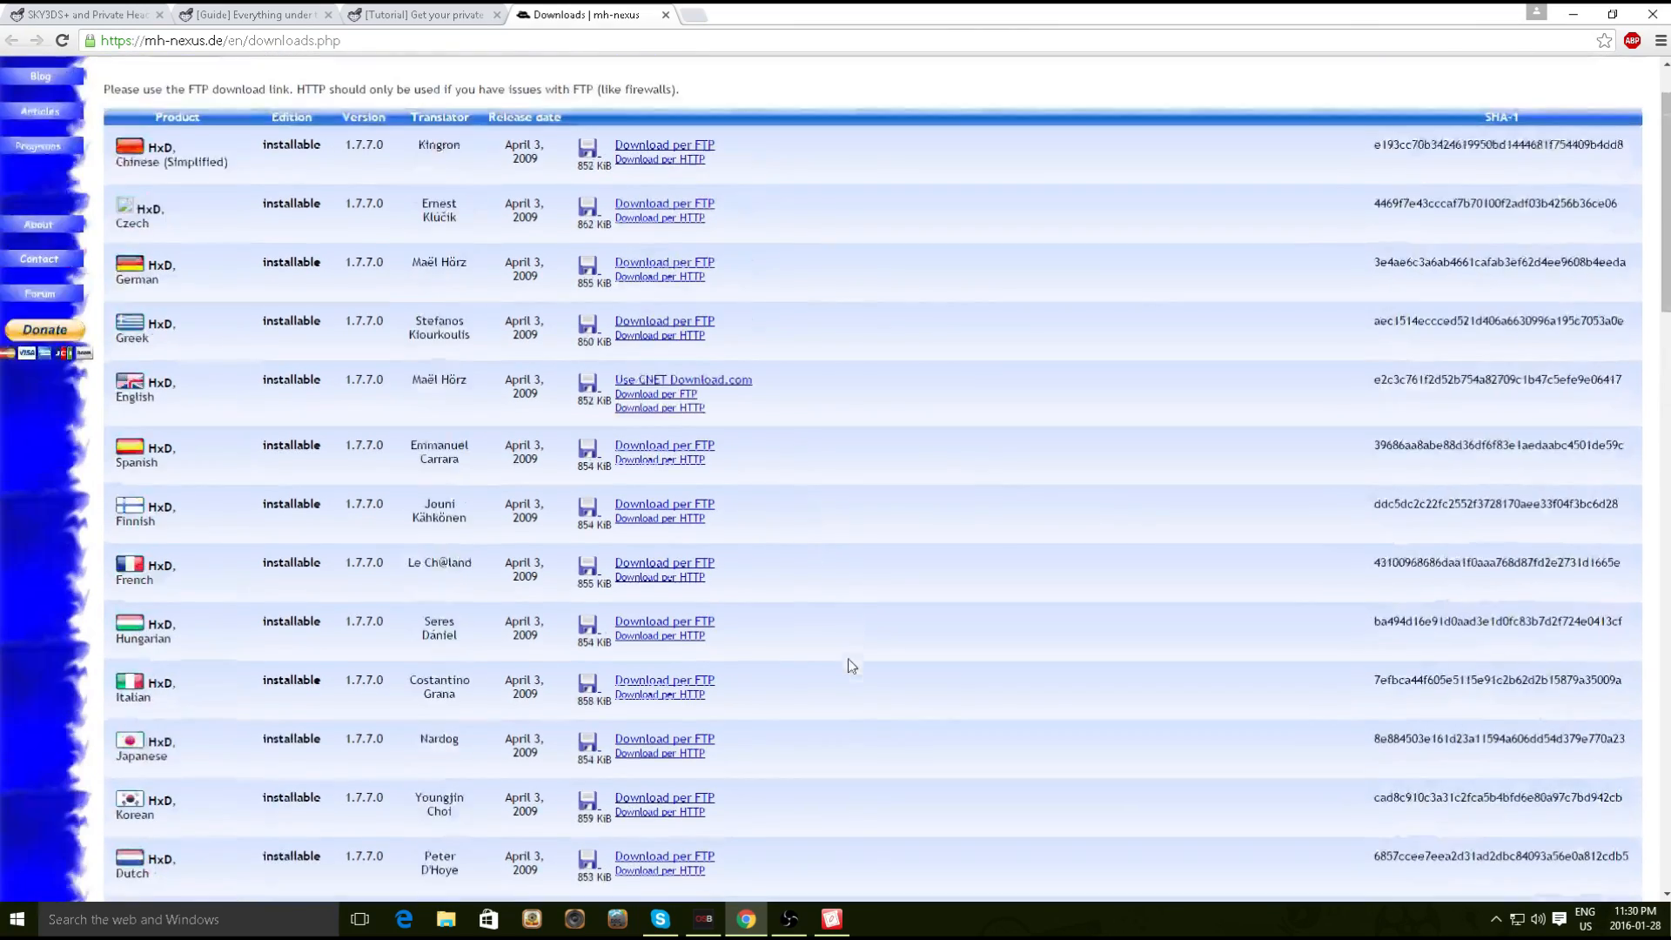
scroll(851, 666, up, 1)
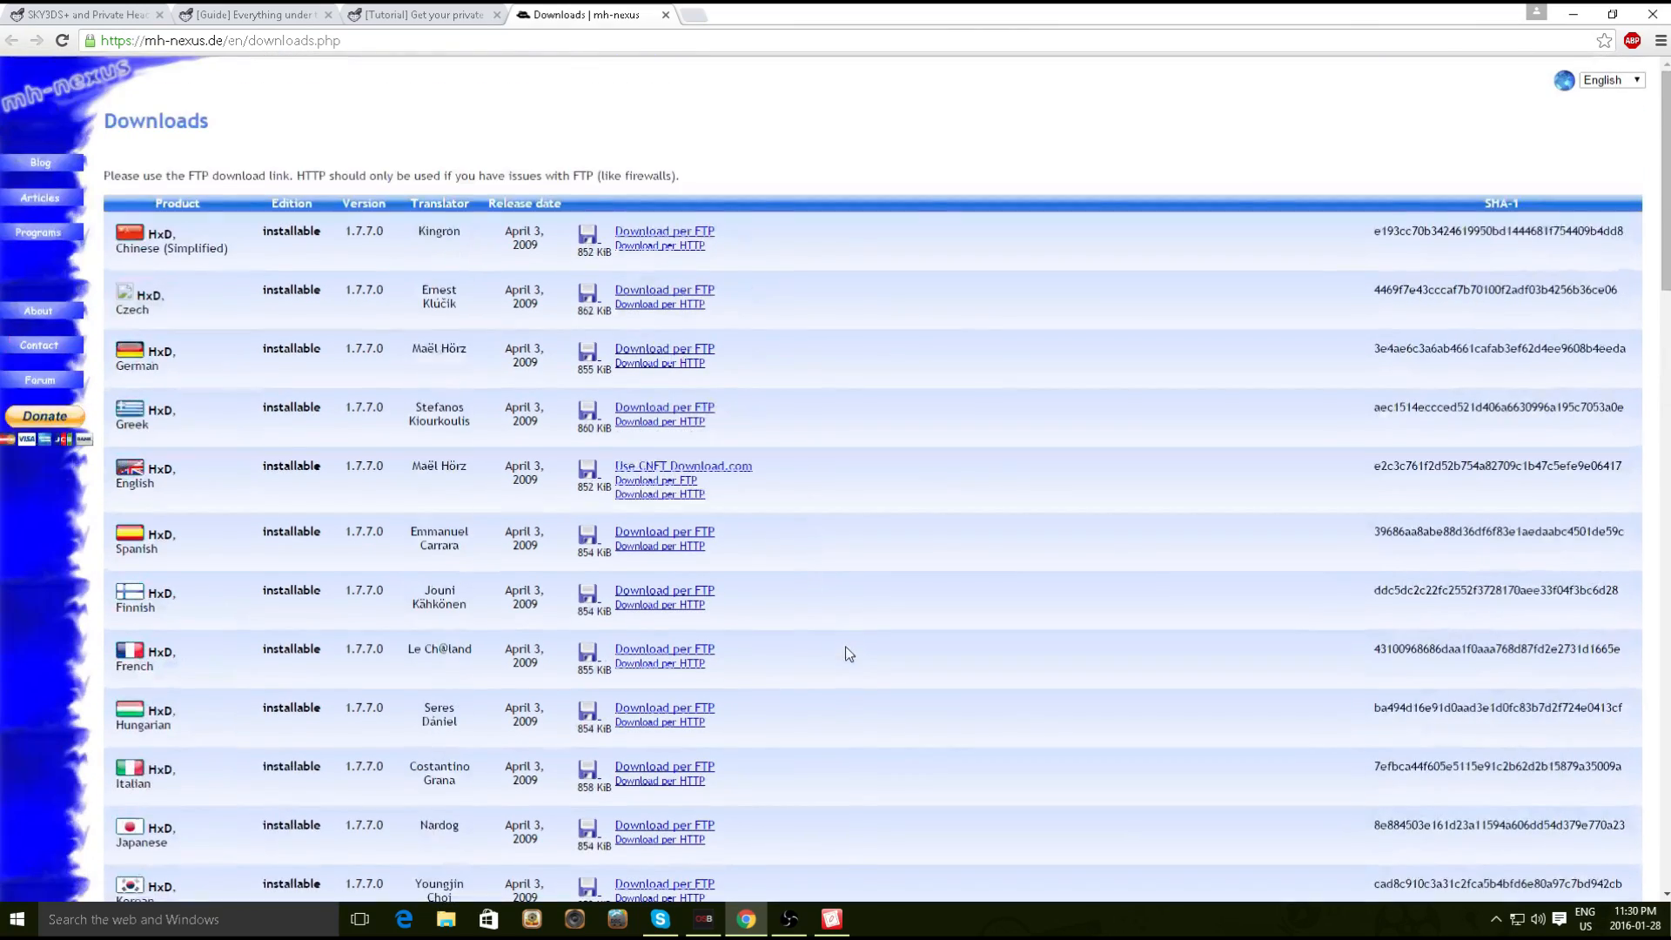
click(1577, 15)
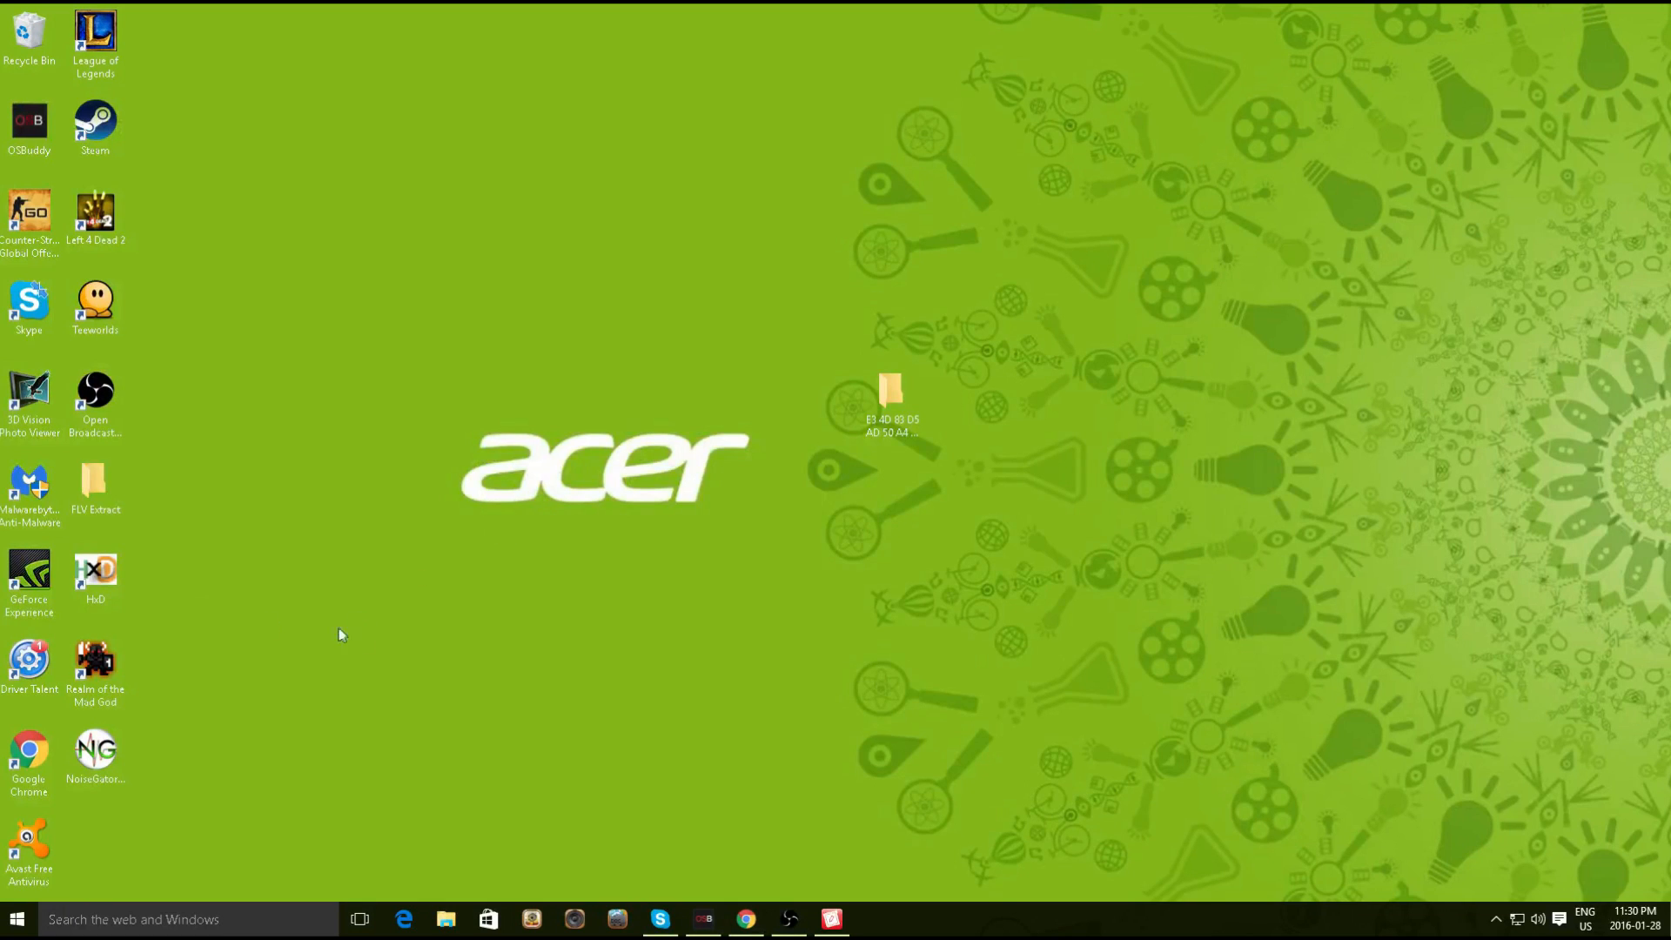
Launch HxD and open the PowerSaves3DS.exe process memory via Extras > Open RAM
double_click(111, 581)
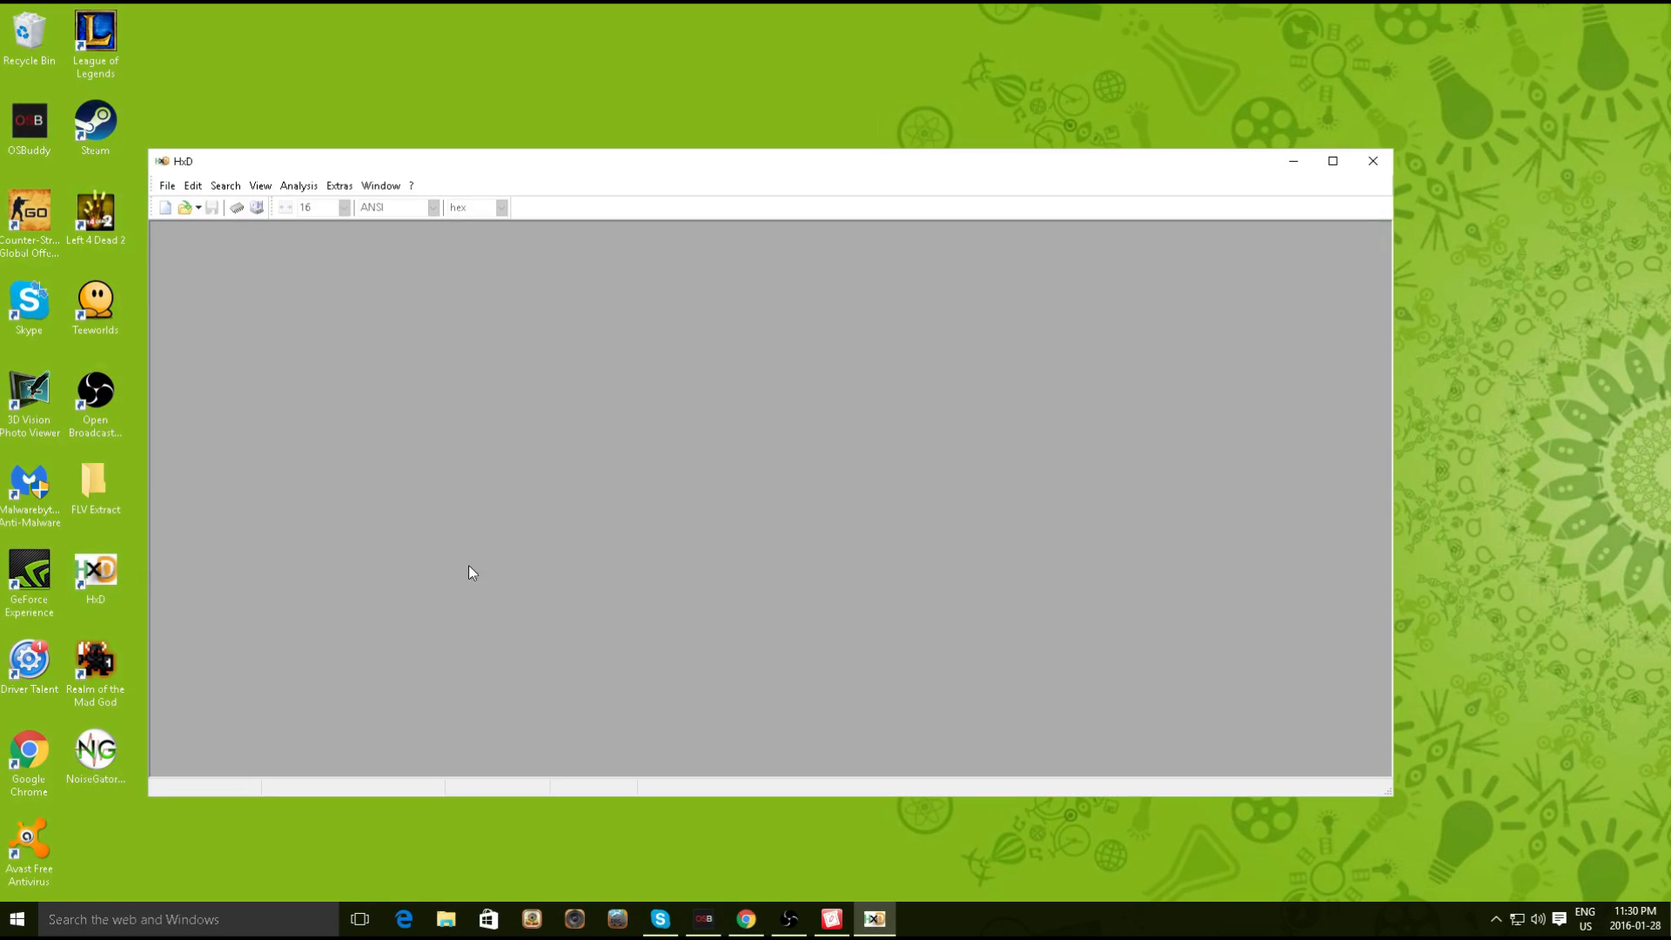
click(345, 187)
click(345, 187)
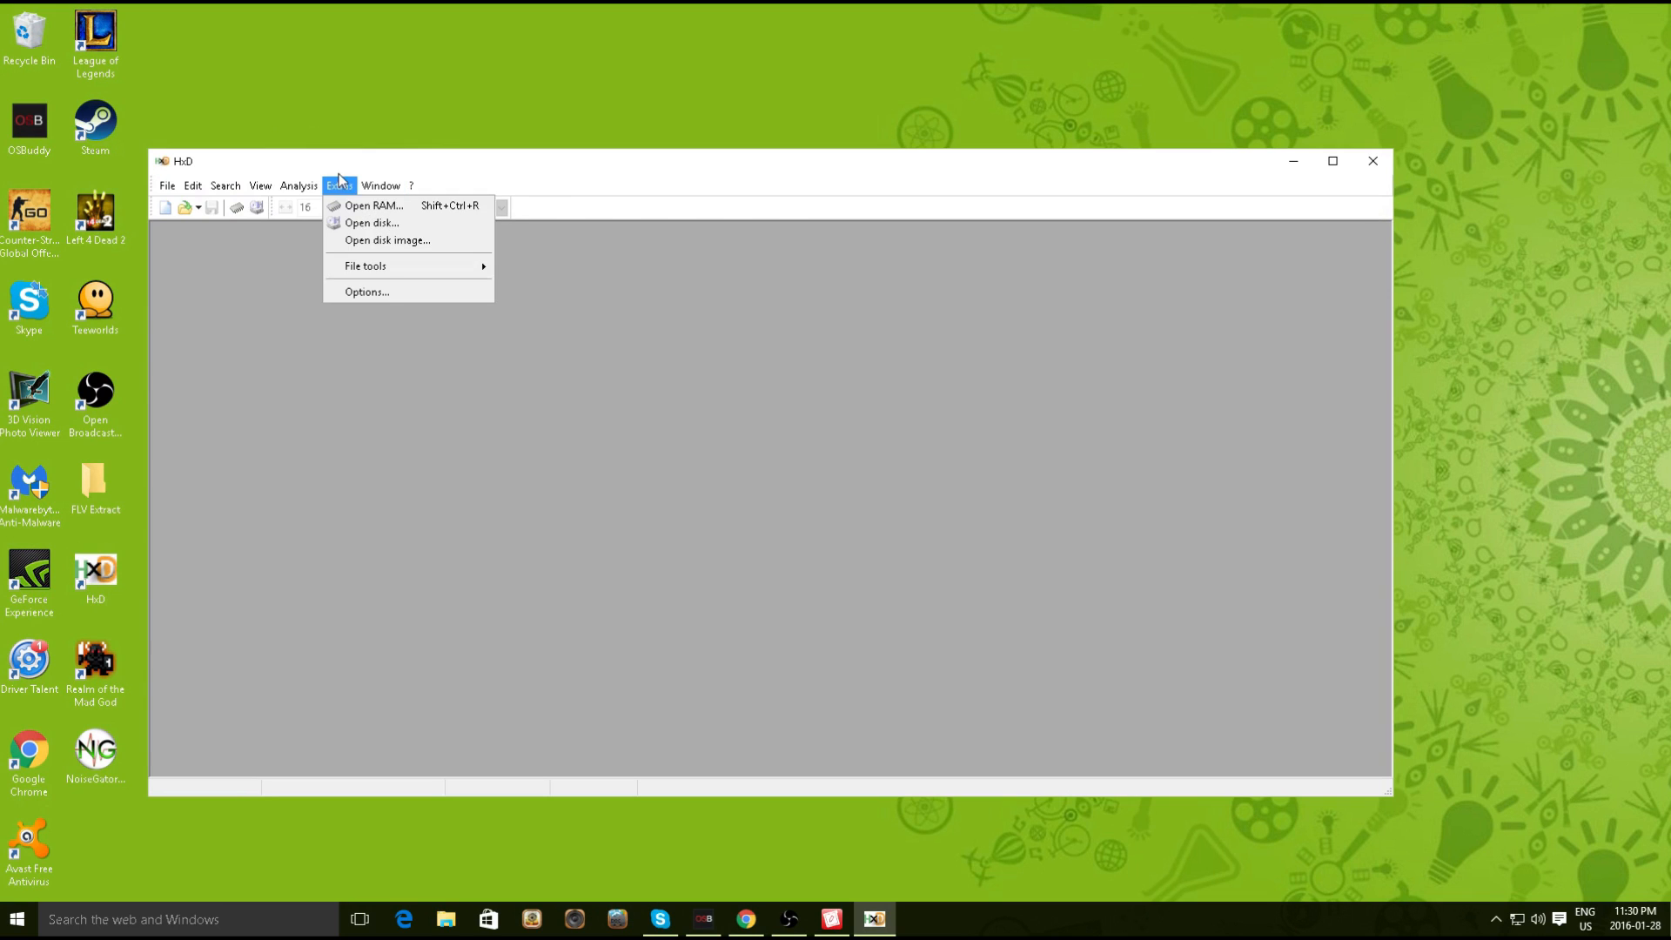
click(360, 209)
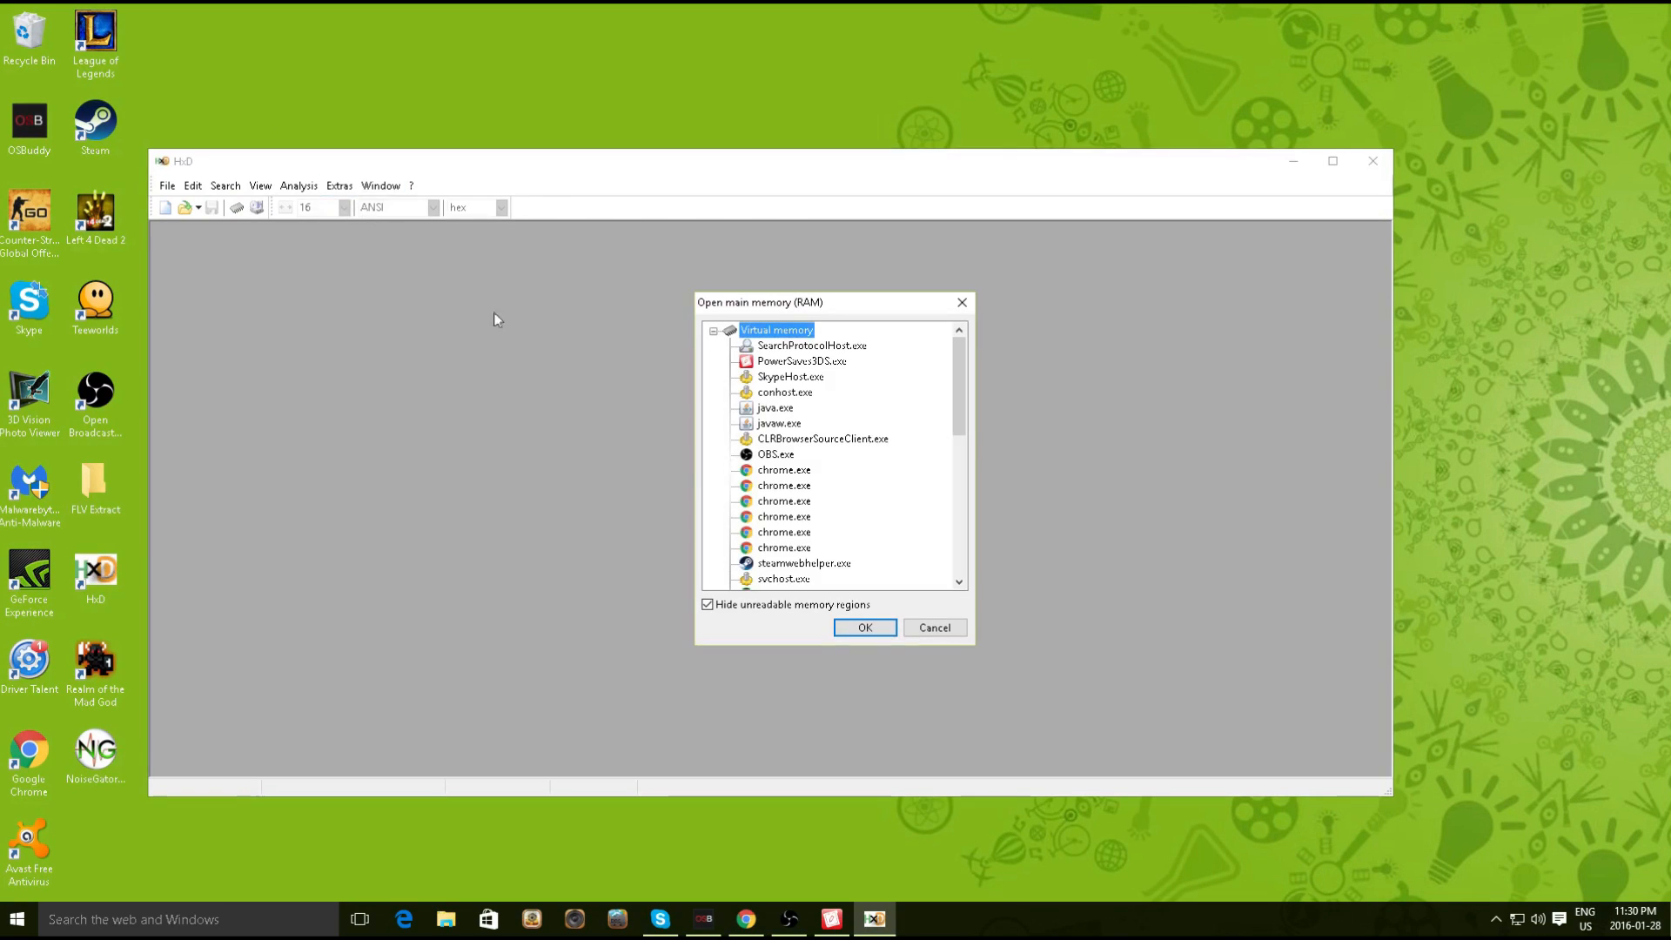
click(826, 364)
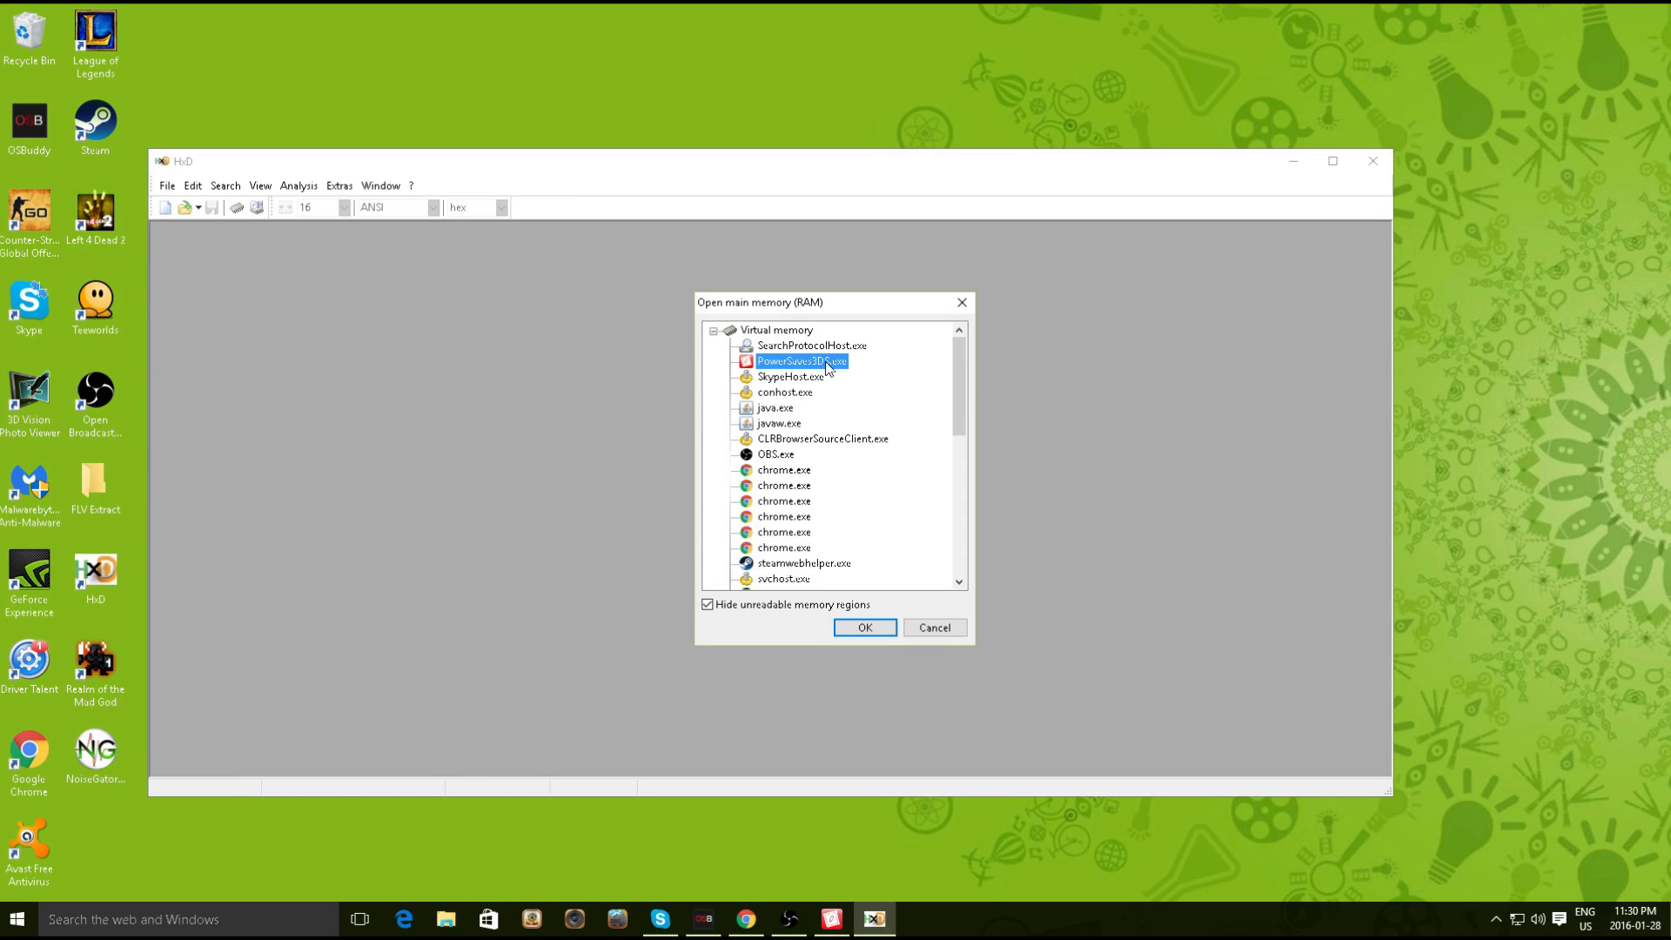
double_click(825, 362)
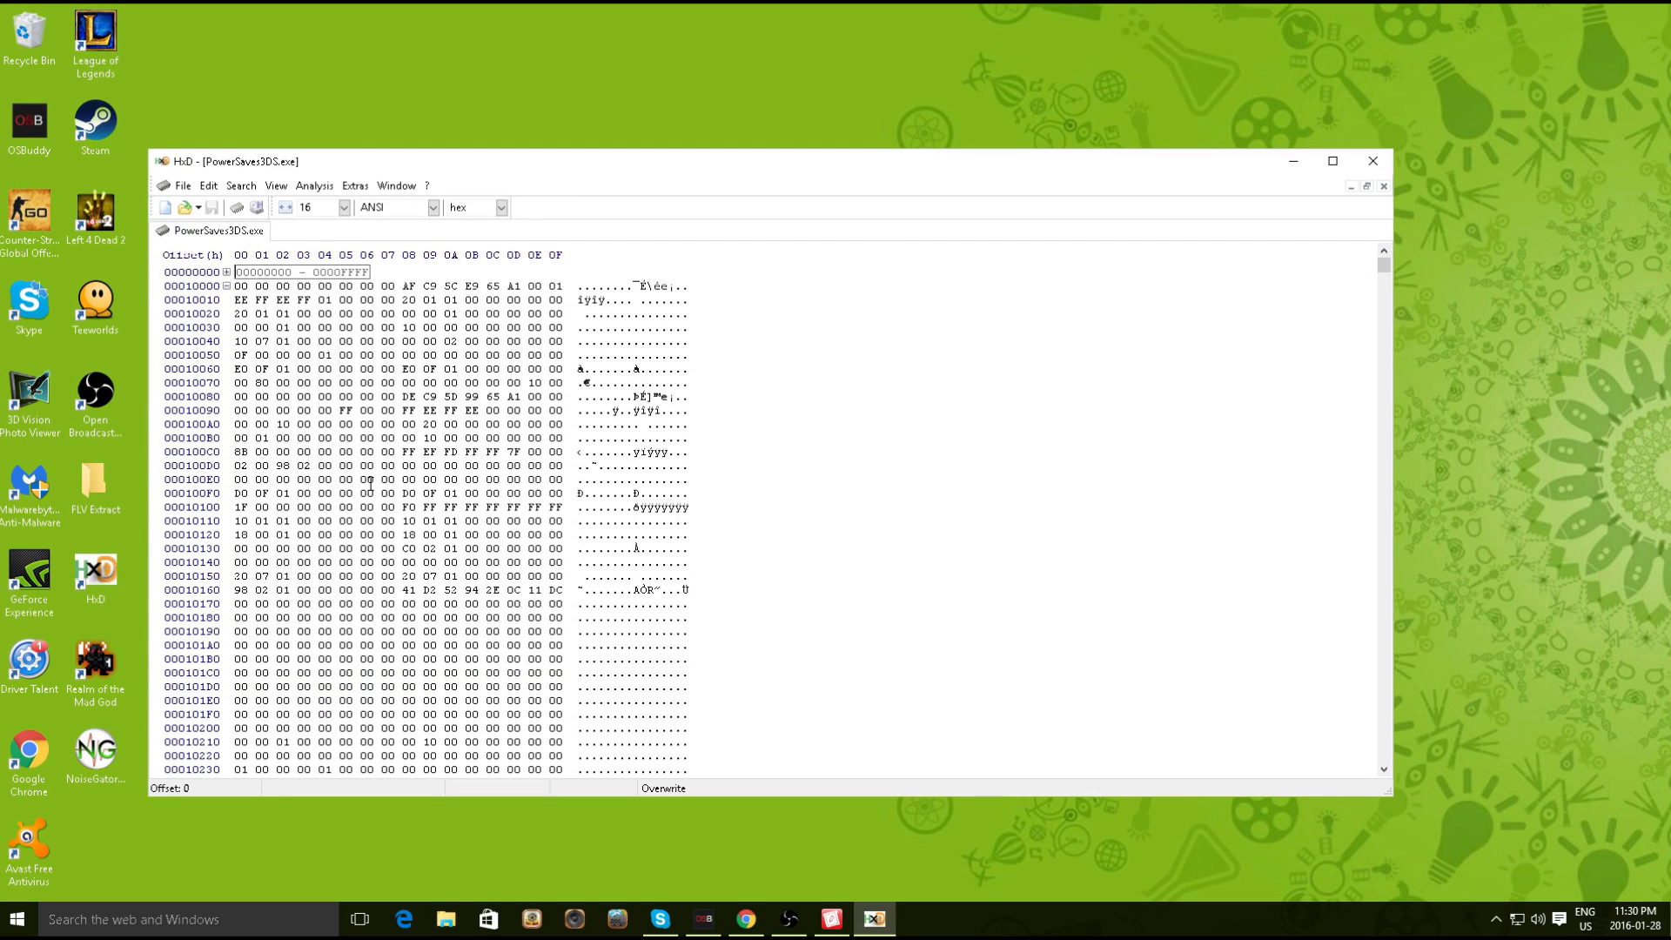
Search the process memory for the text string 'gbatemp).bin'
key(ctrl+f)
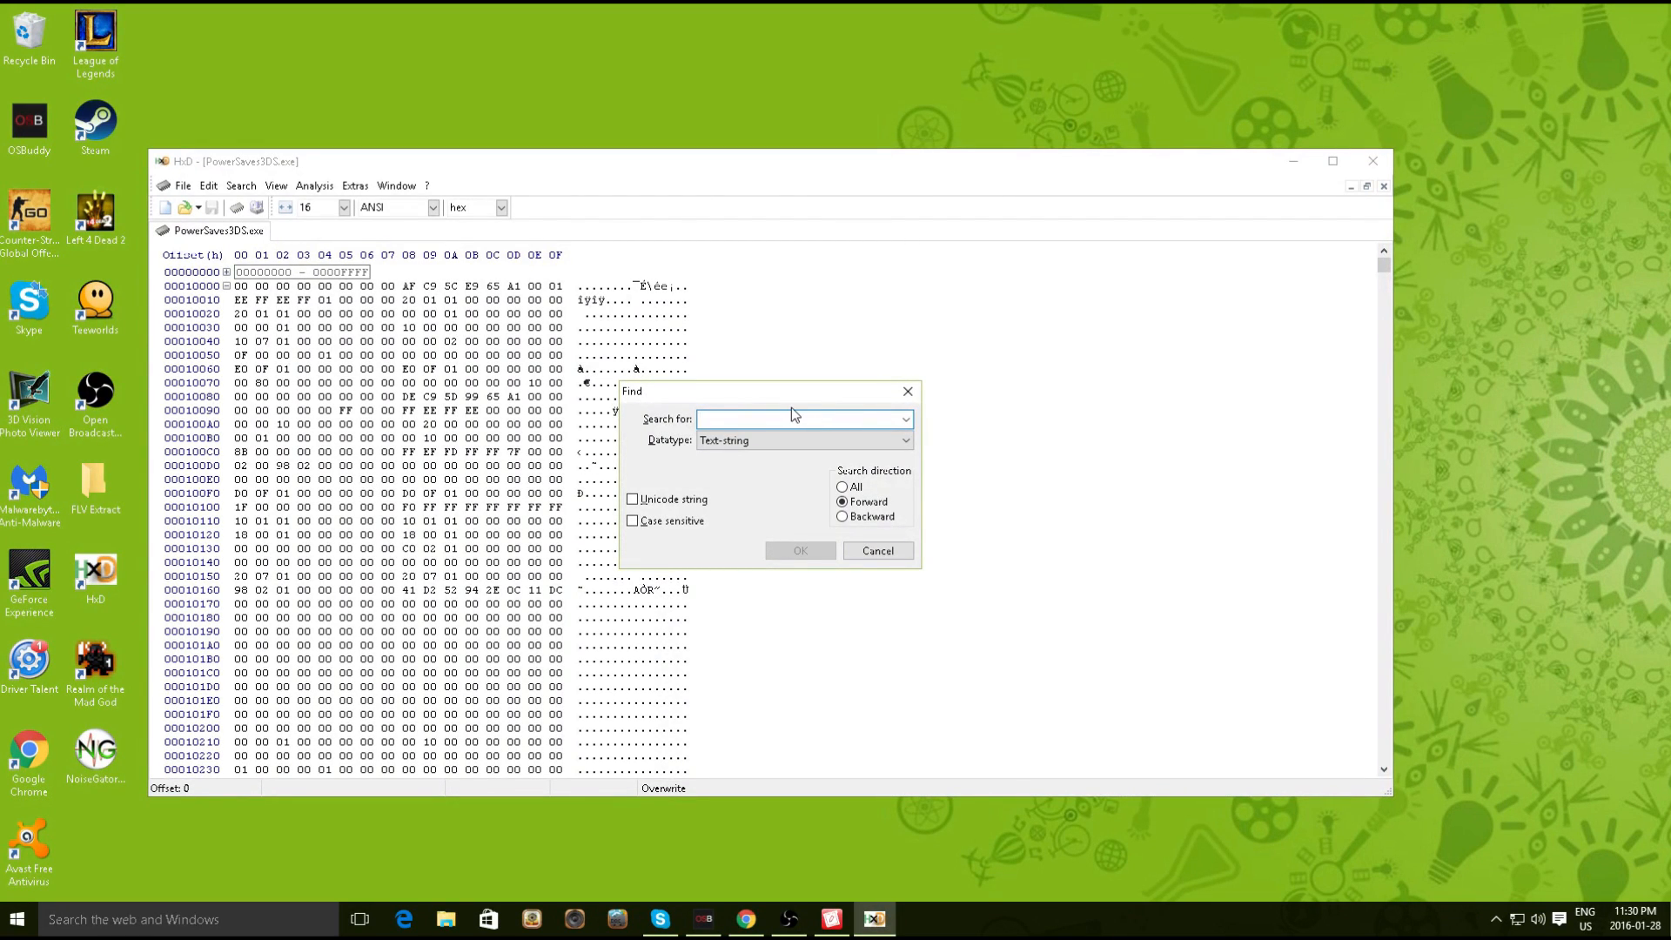
text(gba(temp).bin)
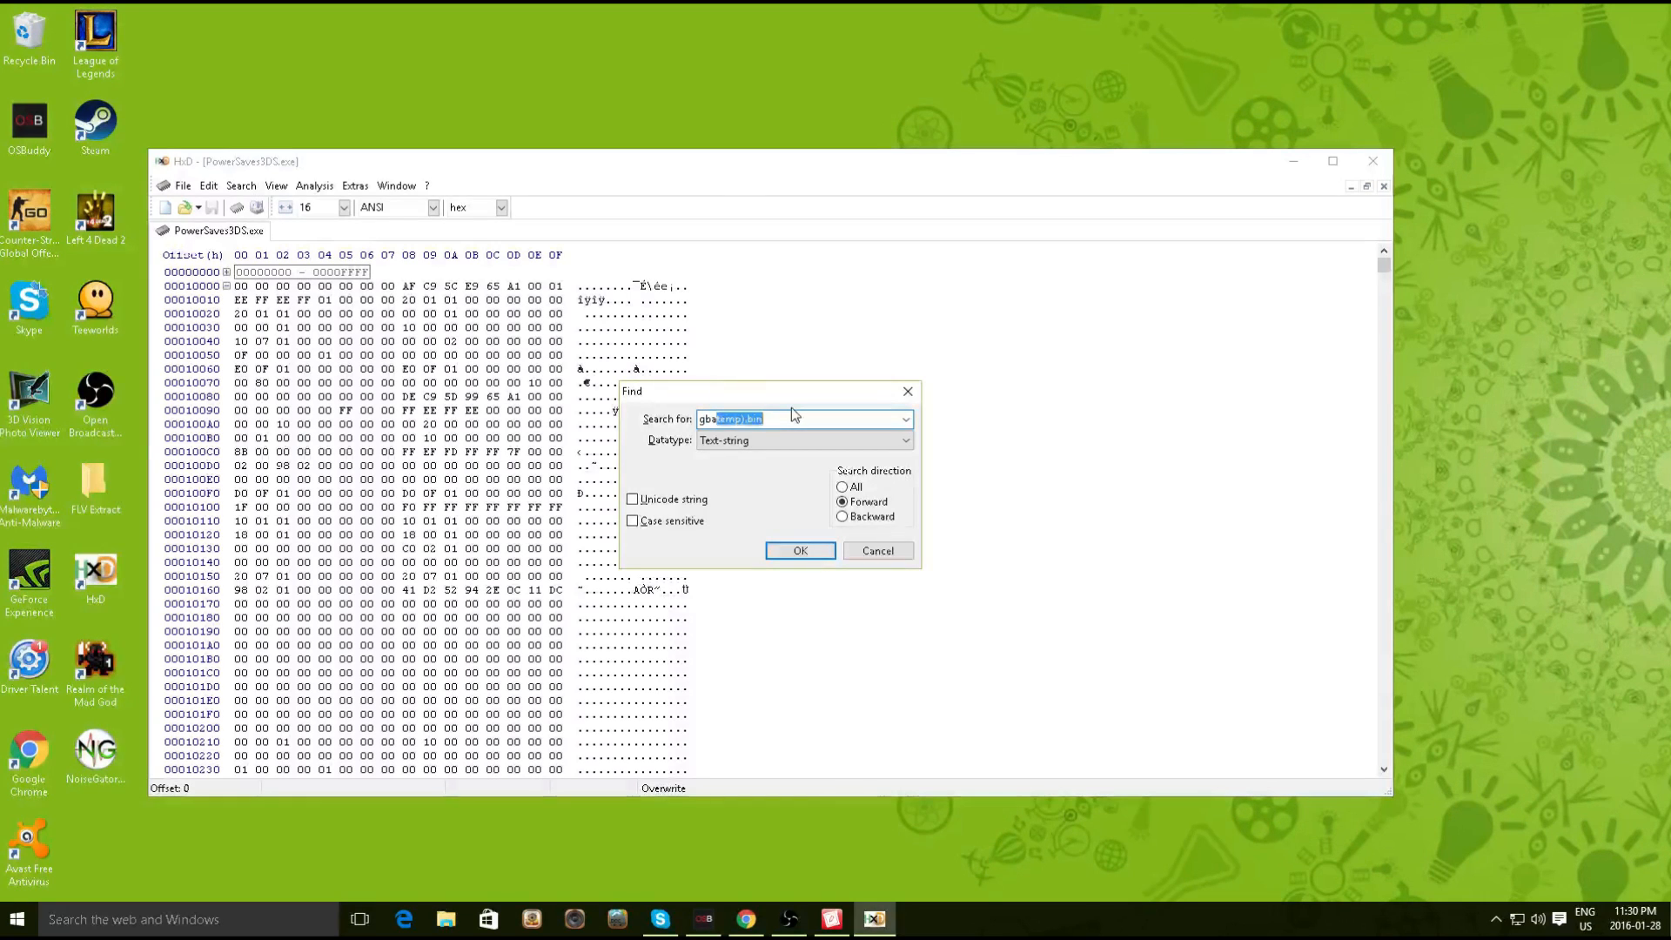
key(End)
drag(777, 419, 697, 419)
click(792, 418)
click(795, 551)
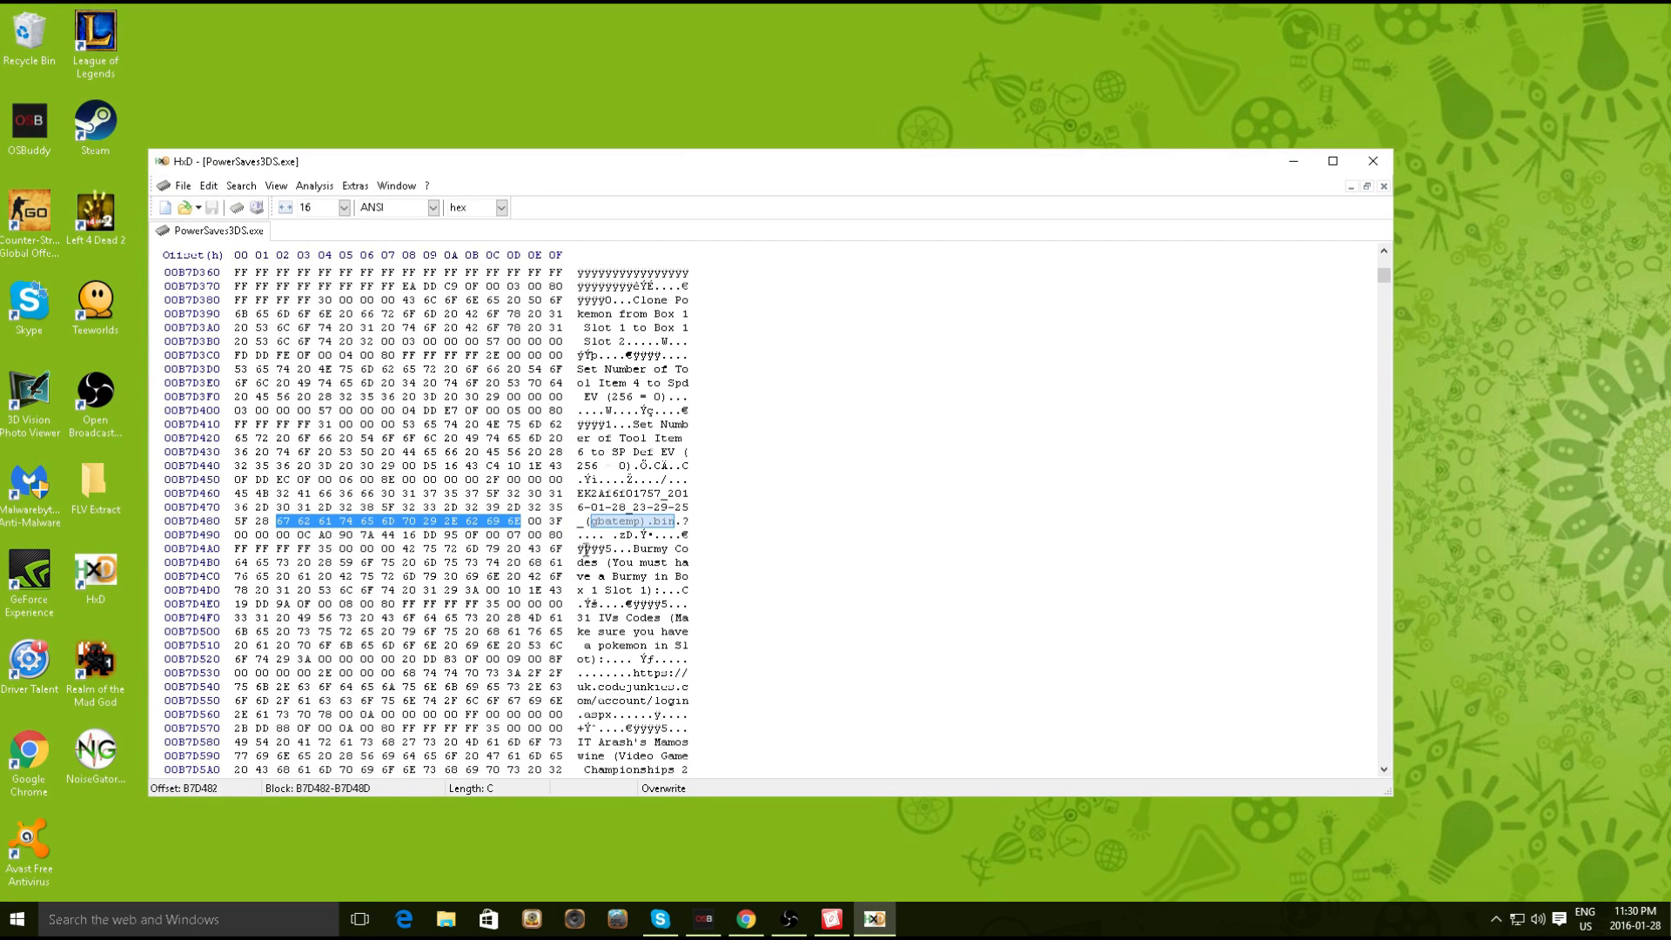
scroll(764, 554, up, 2)
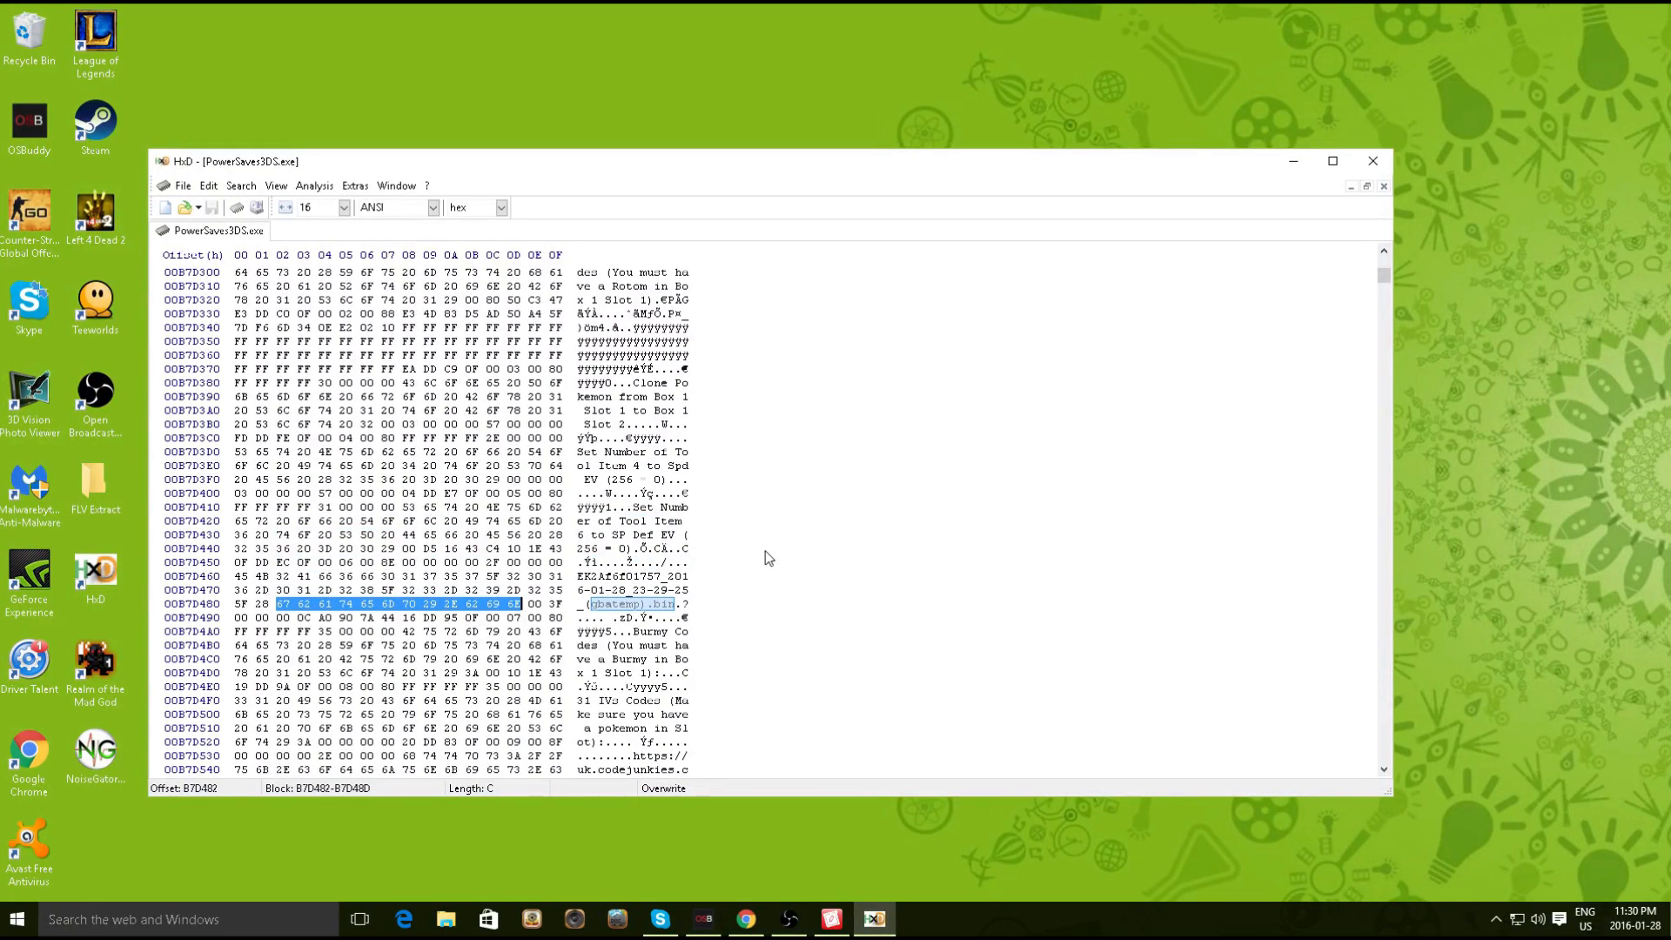
scroll(769, 558, up, 1)
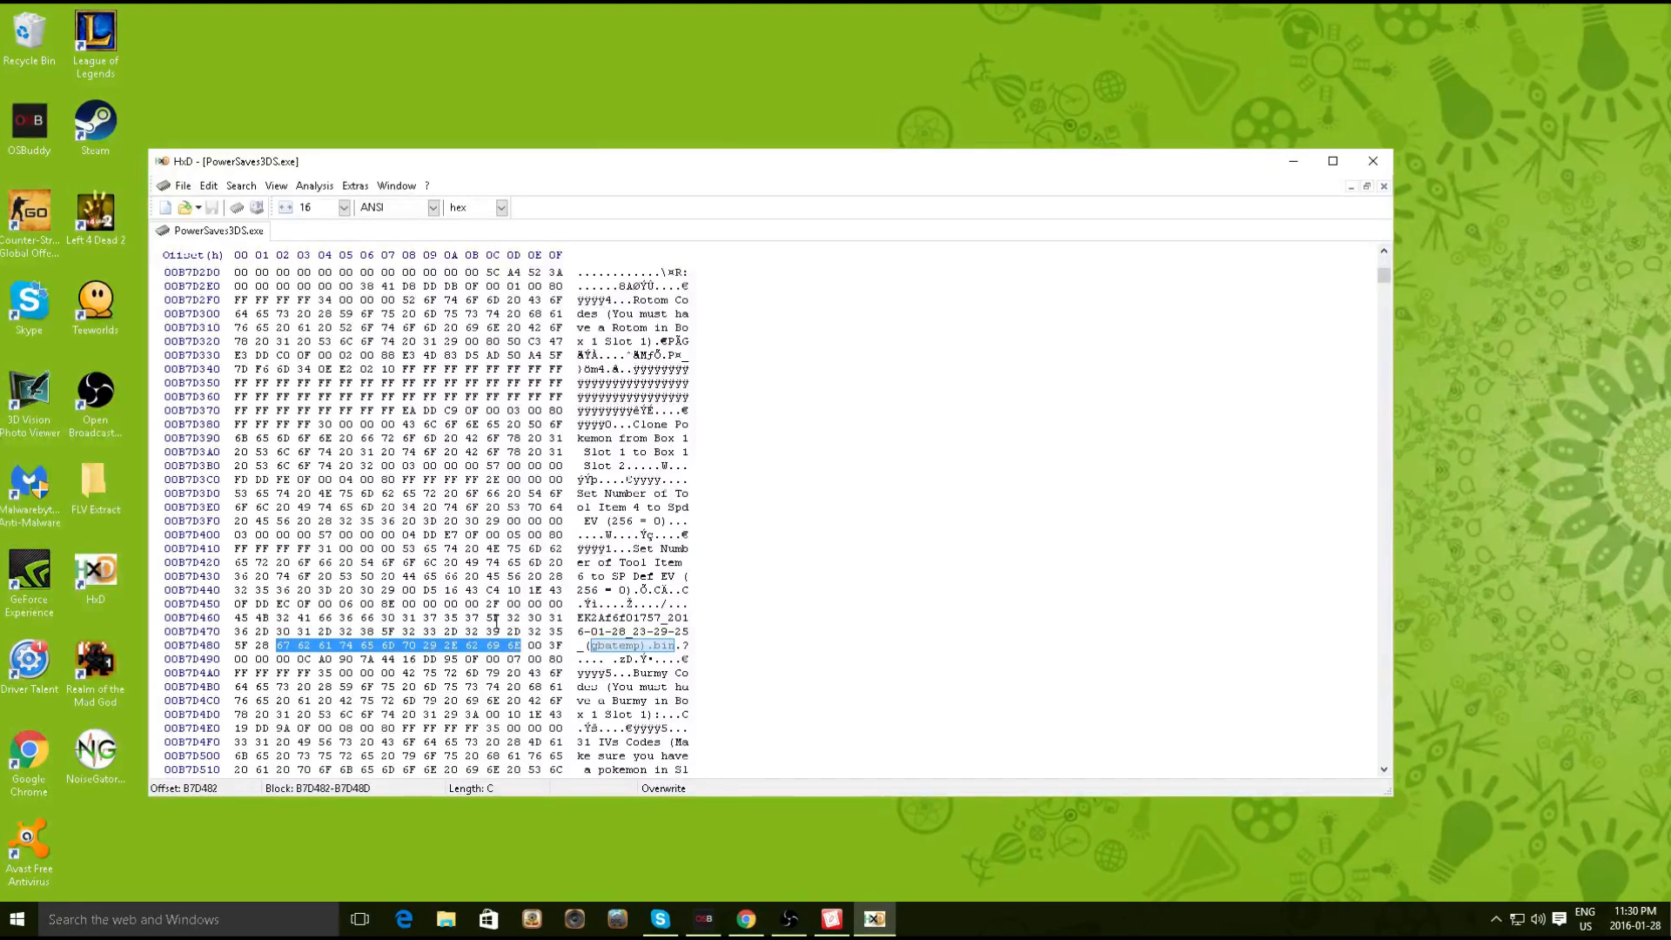
scroll(497, 634, down, 5)
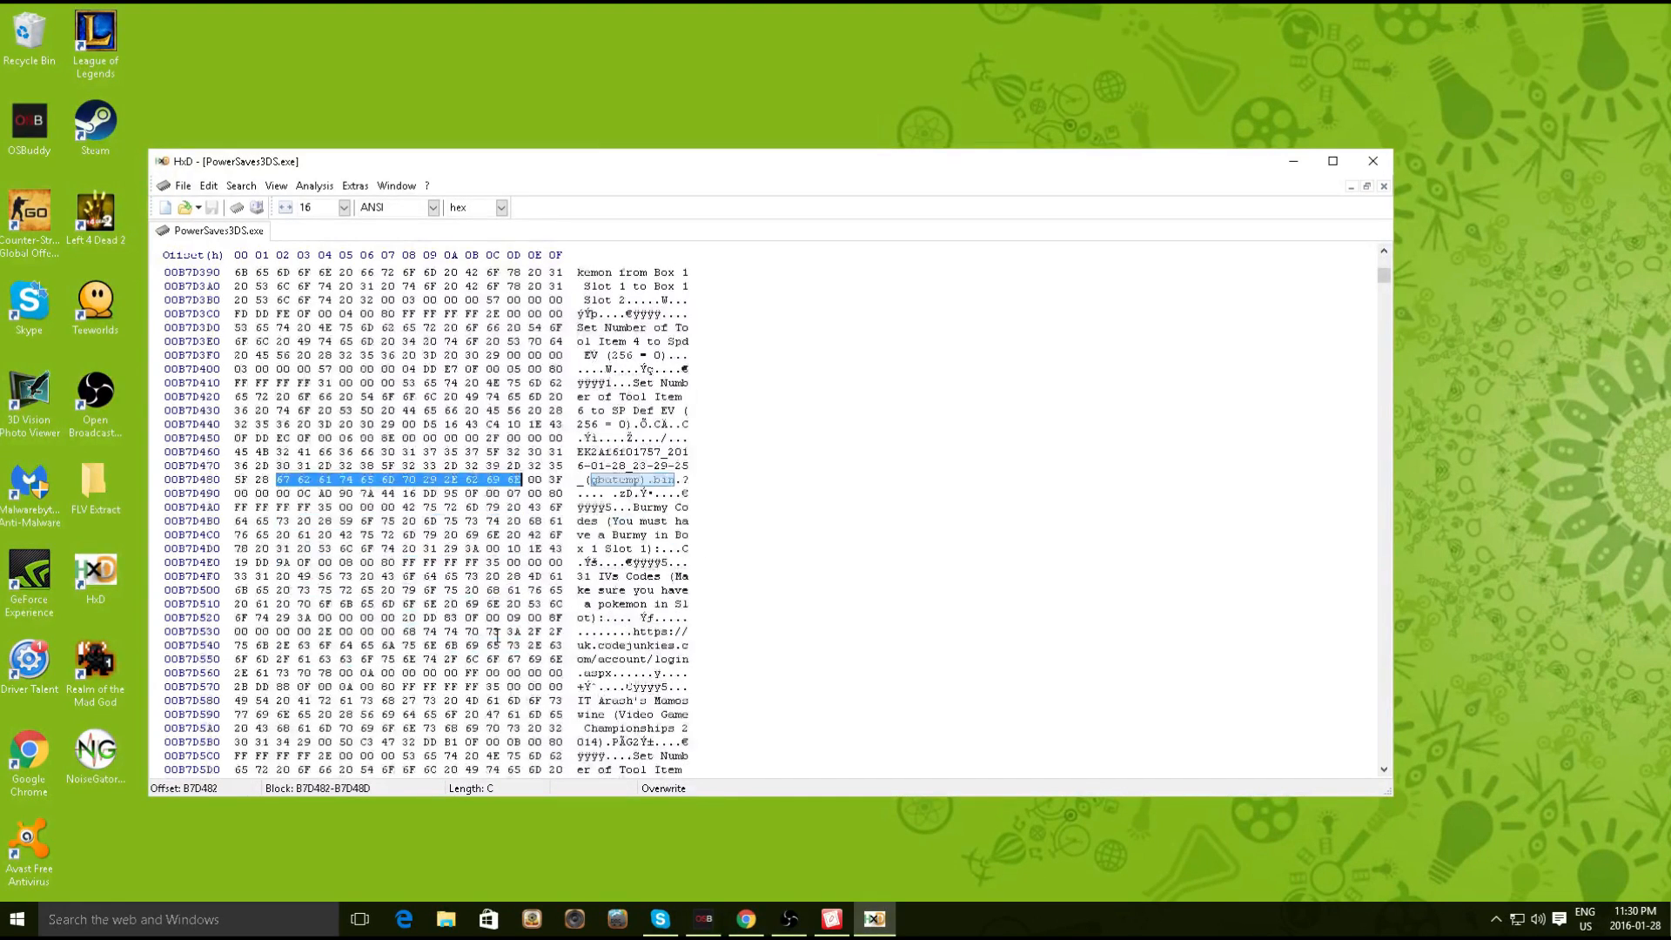
scroll(512, 600, up, 5)
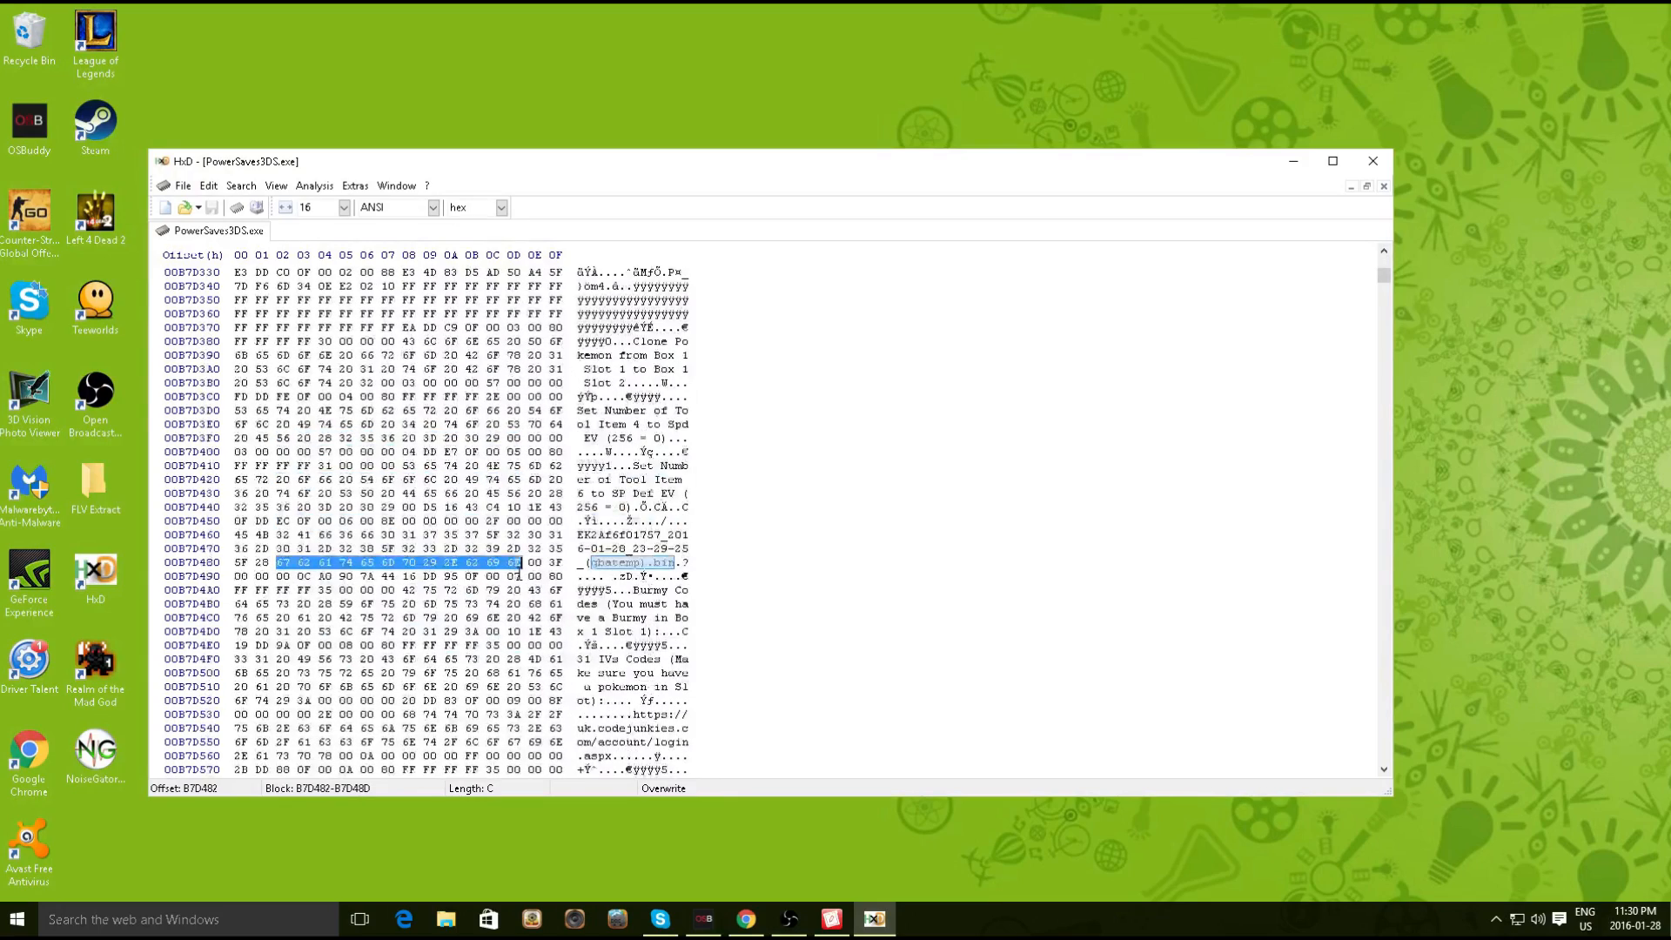
scroll(519, 575, up, 1)
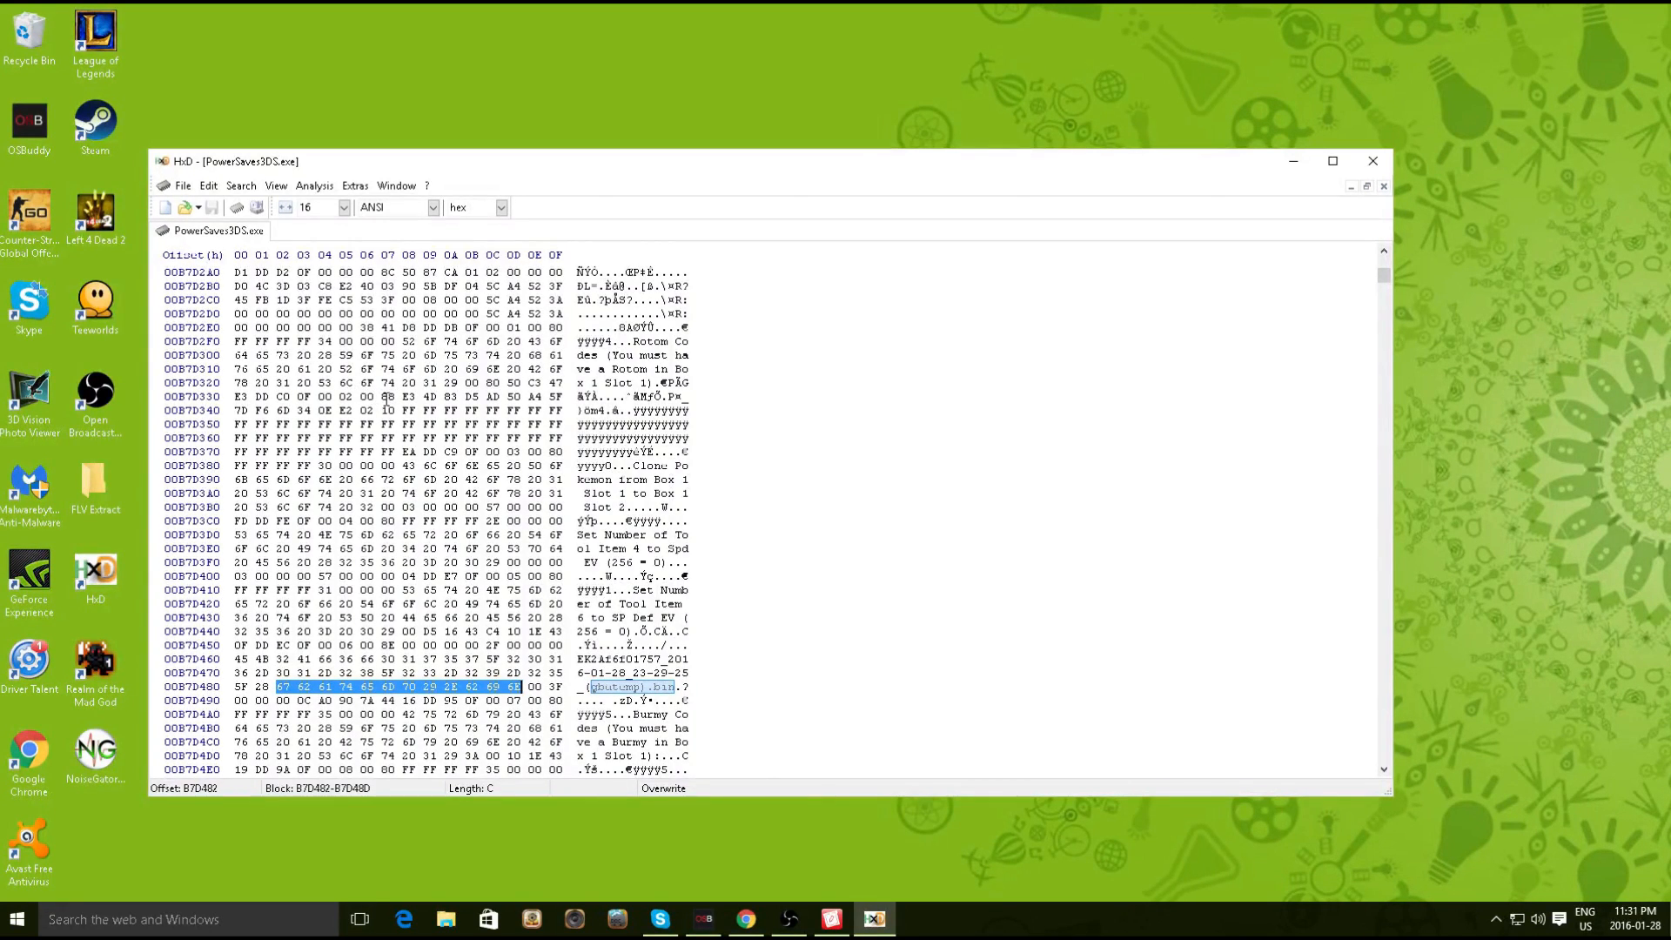
Select the 16 save-key bytes from B7D338 to B7D347, then close HxD
mouse_move(399, 397)
mouse_down()
mouse_move(553, 403)
mouse_move(457, 424)
mouse_move(396, 410)
mouse_up()
key(ctrl+c)
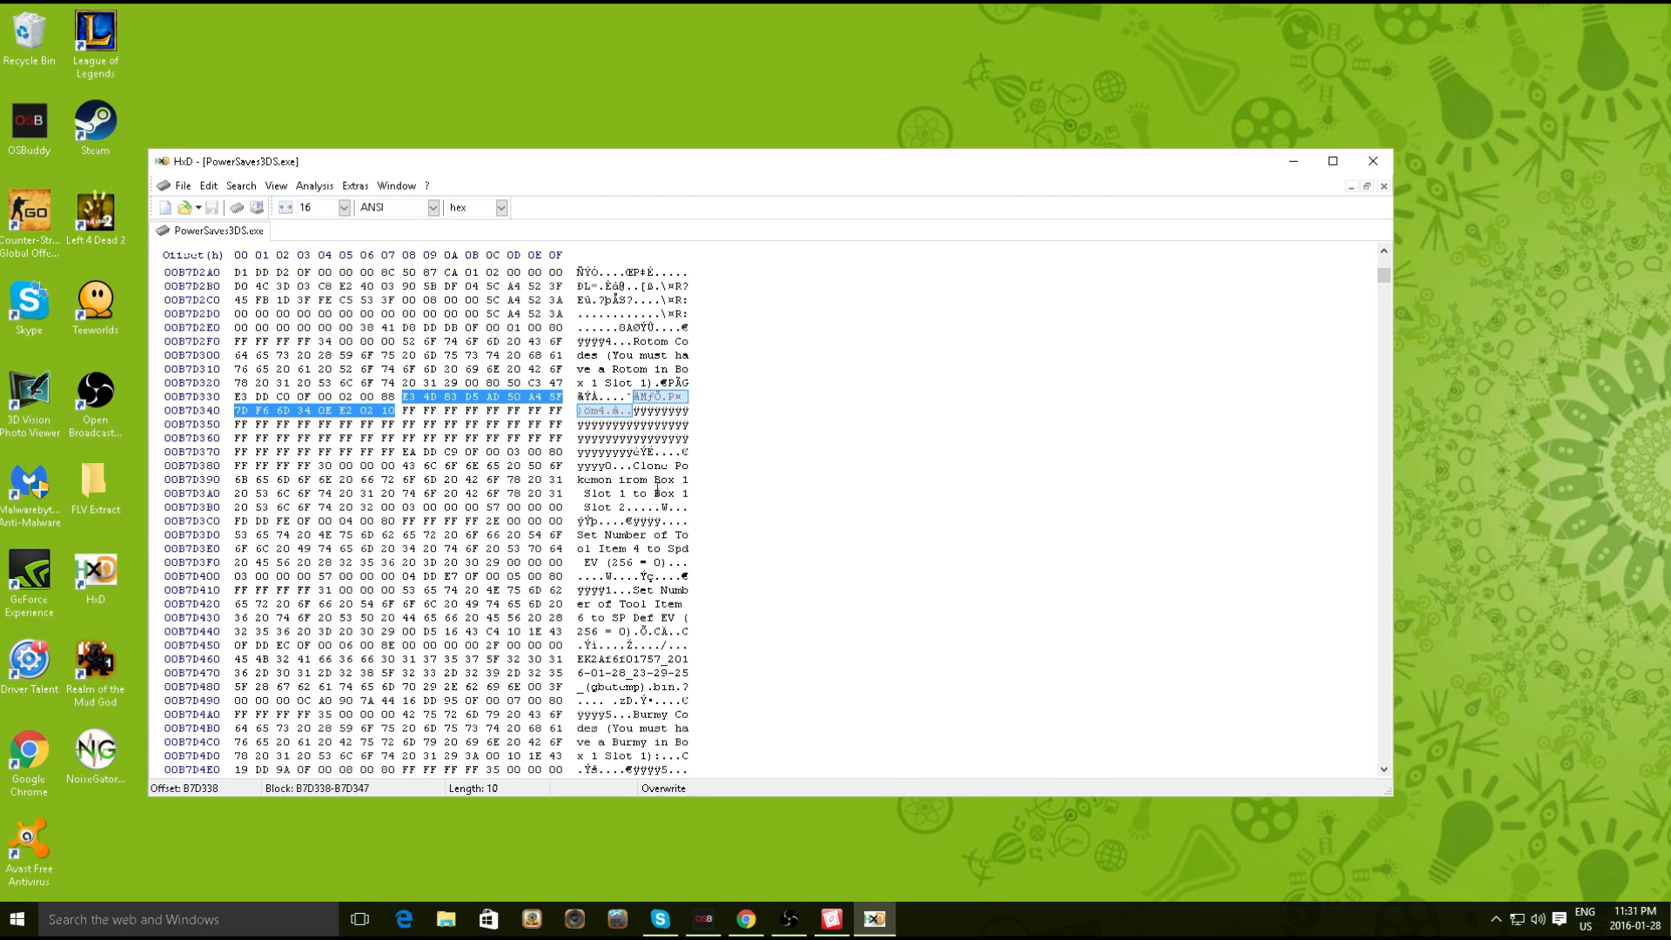
click(1373, 165)
Create a new desktop folder named with the pasted key bytes, declining to replace the existing one
click(892, 396)
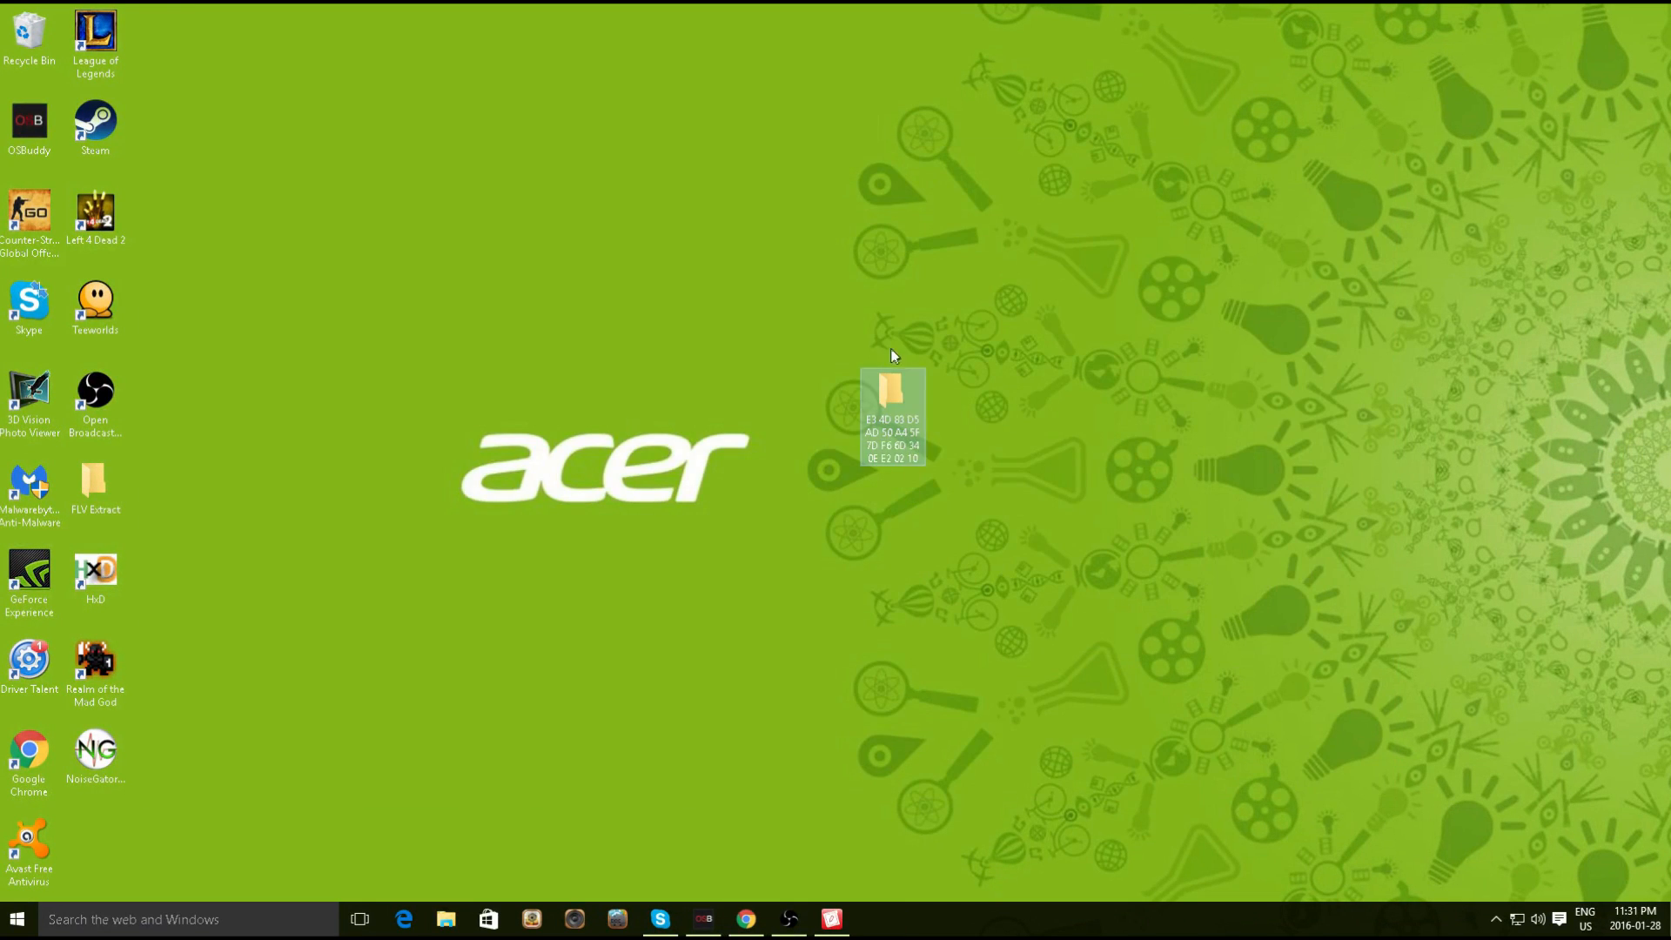
mouse_move(887, 402)
mouse_down()
mouse_move(865, 411)
mouse_move(880, 392)
mouse_up()
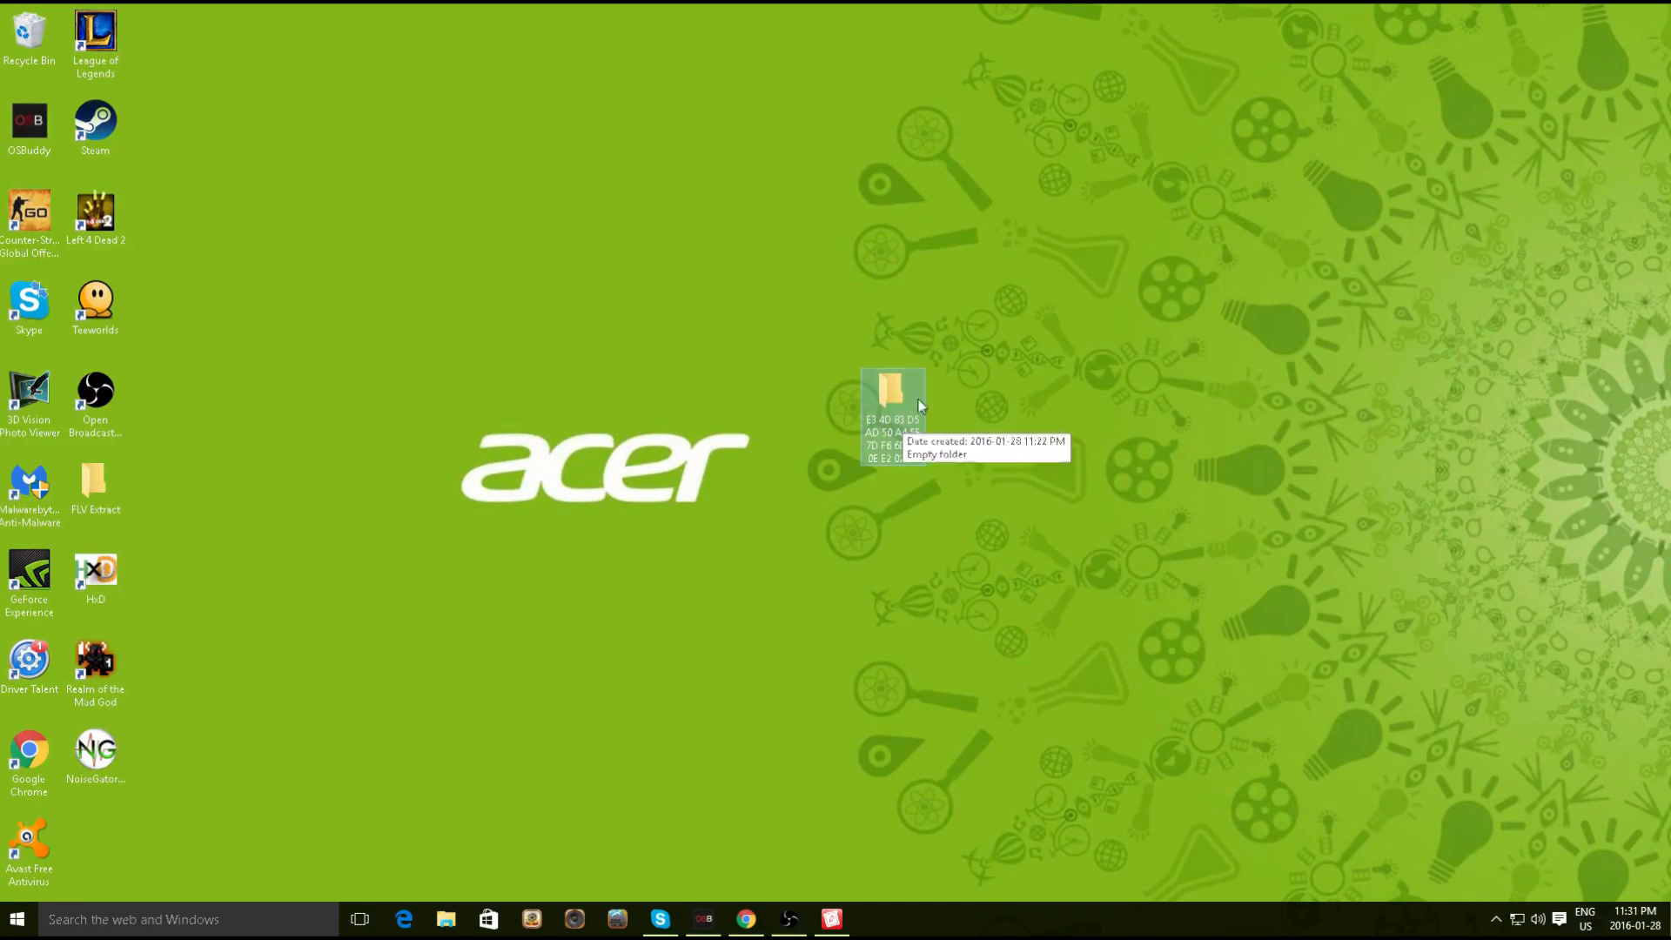
right_click(1011, 504)
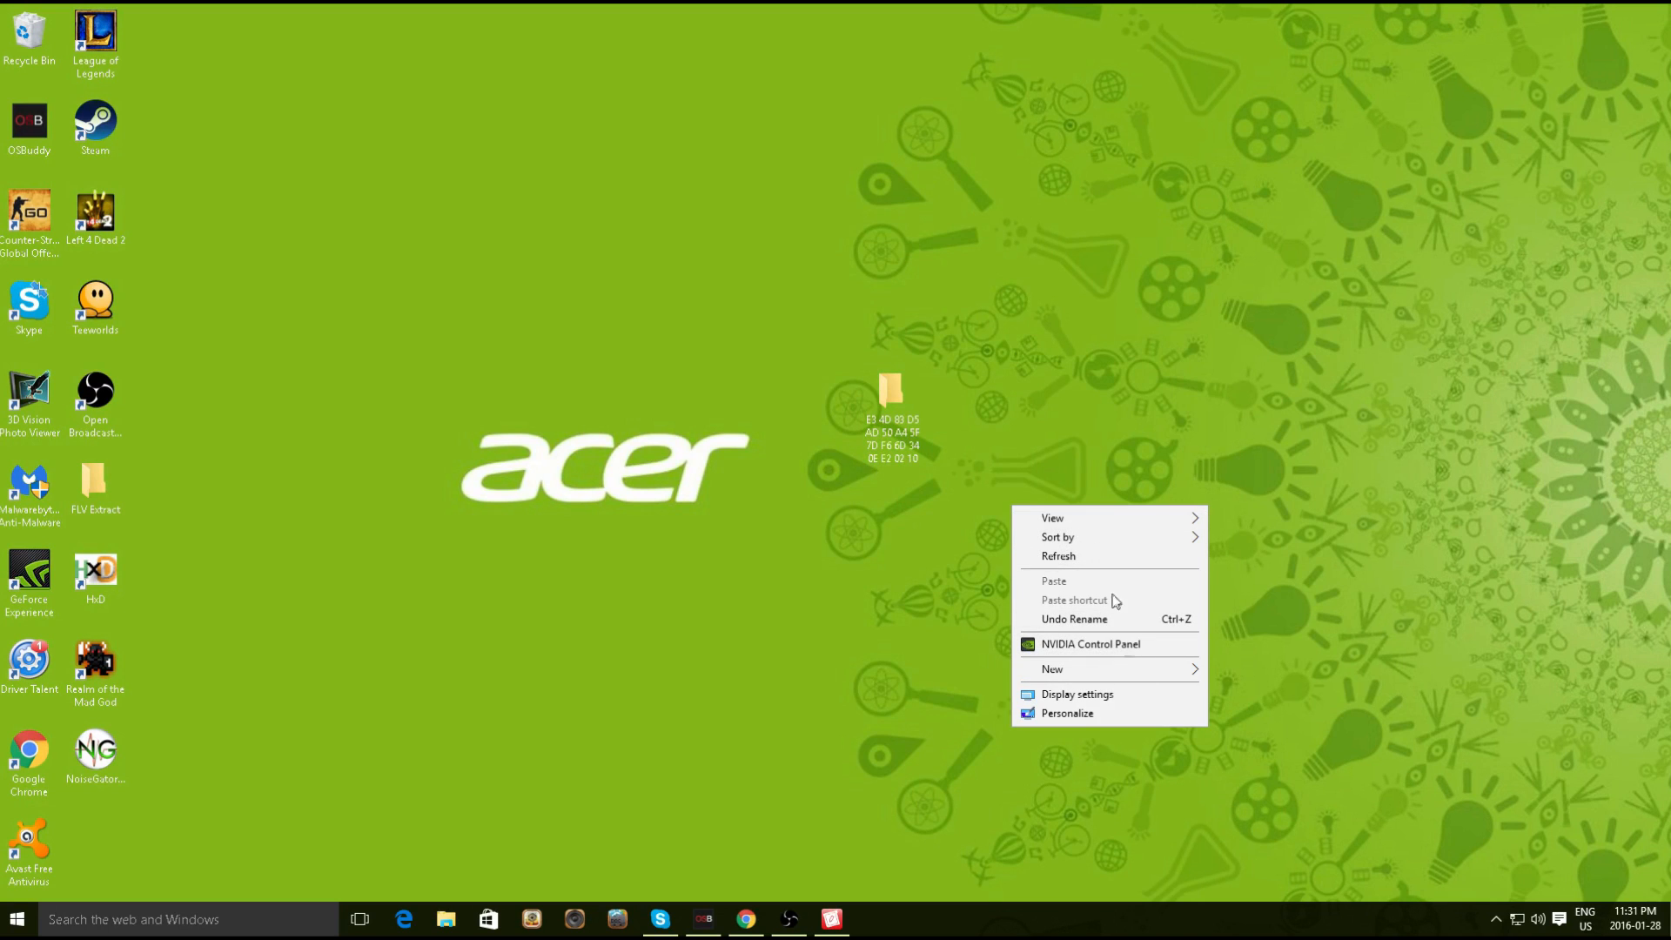
mouse_move(1112, 670)
click(1260, 677)
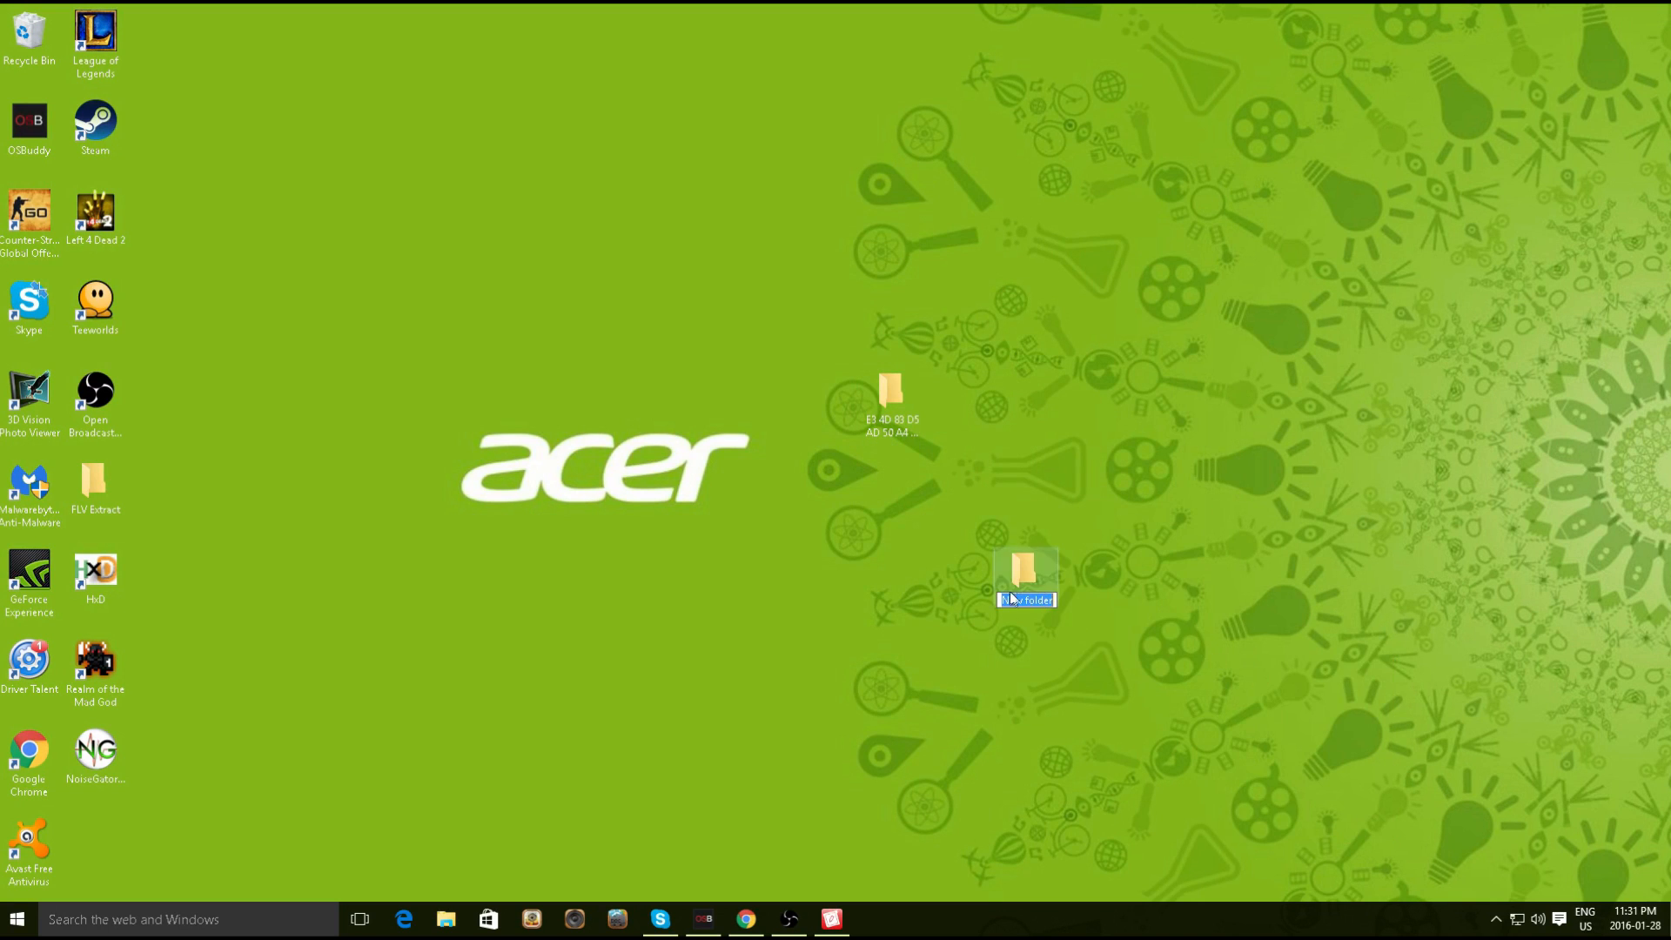
key(ctrl+v)
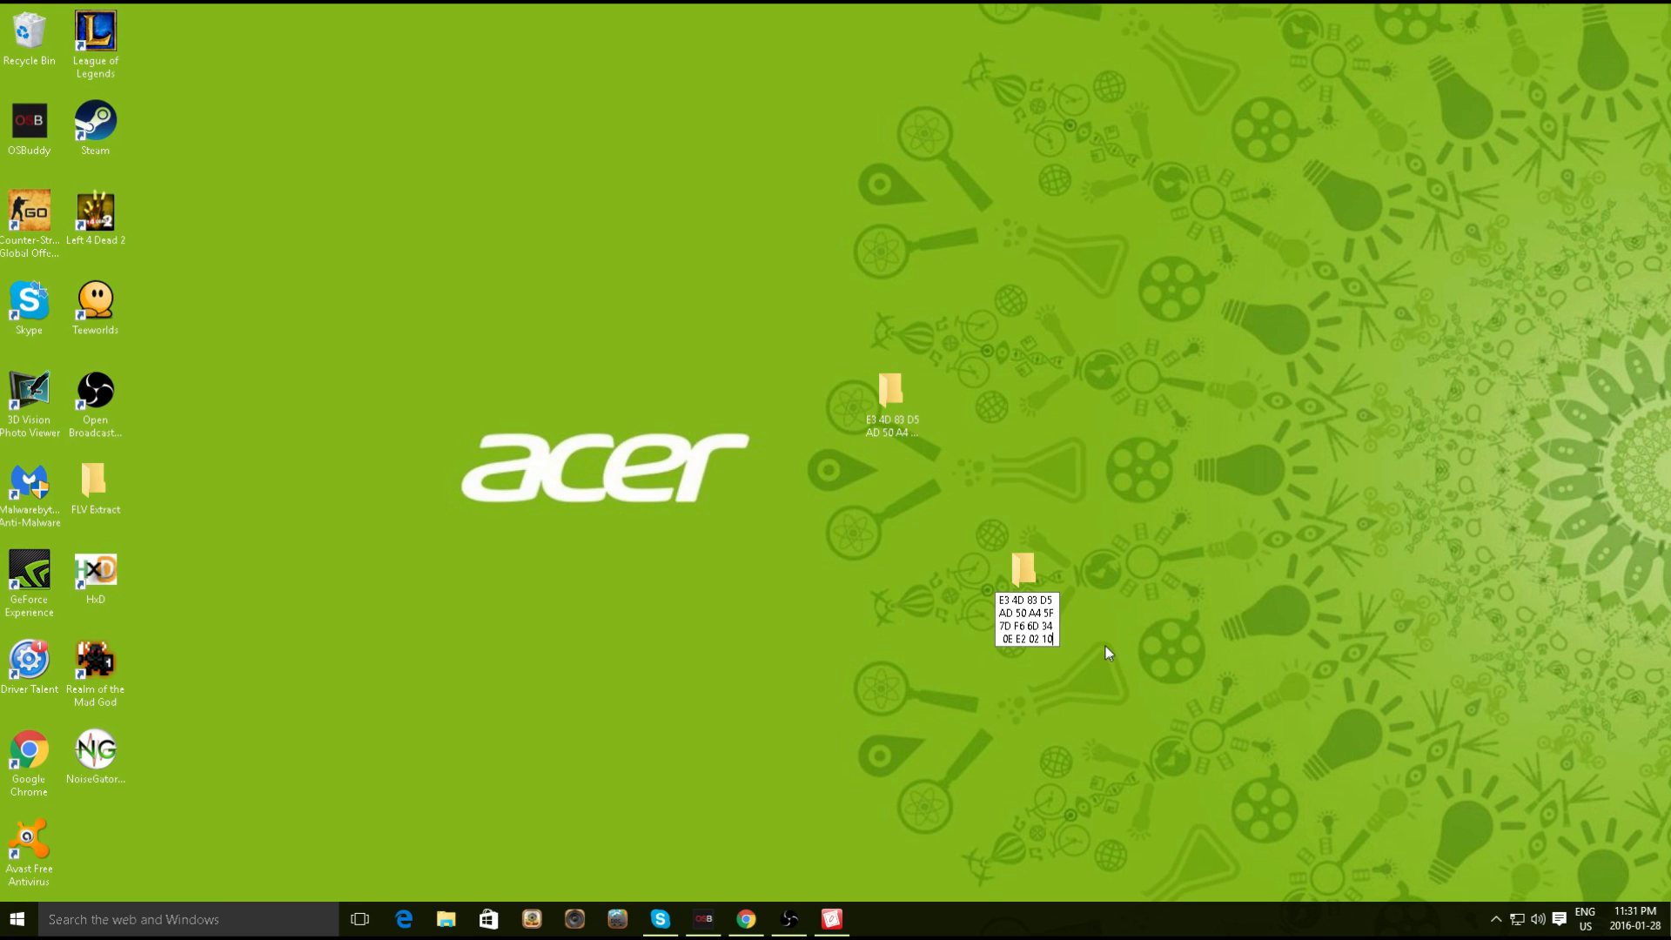
key(Return)
click(988, 642)
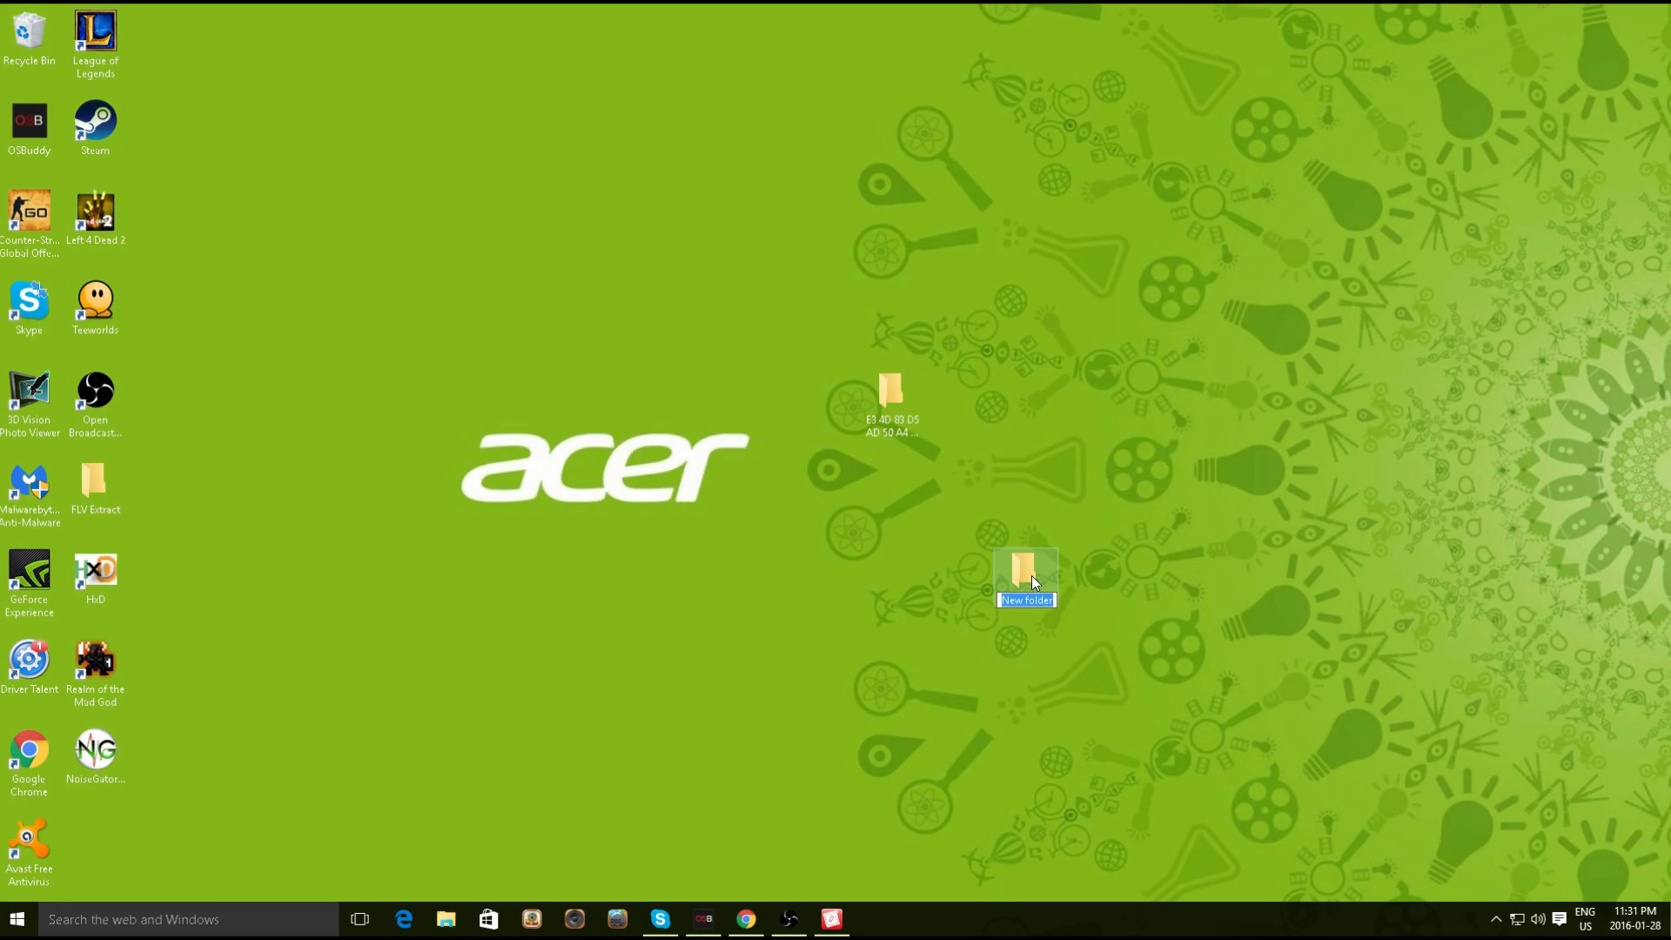
Edit the leftover New folder's name, clearing and re-pasting it
click(1043, 599)
click(1048, 615)
right_click(1031, 587)
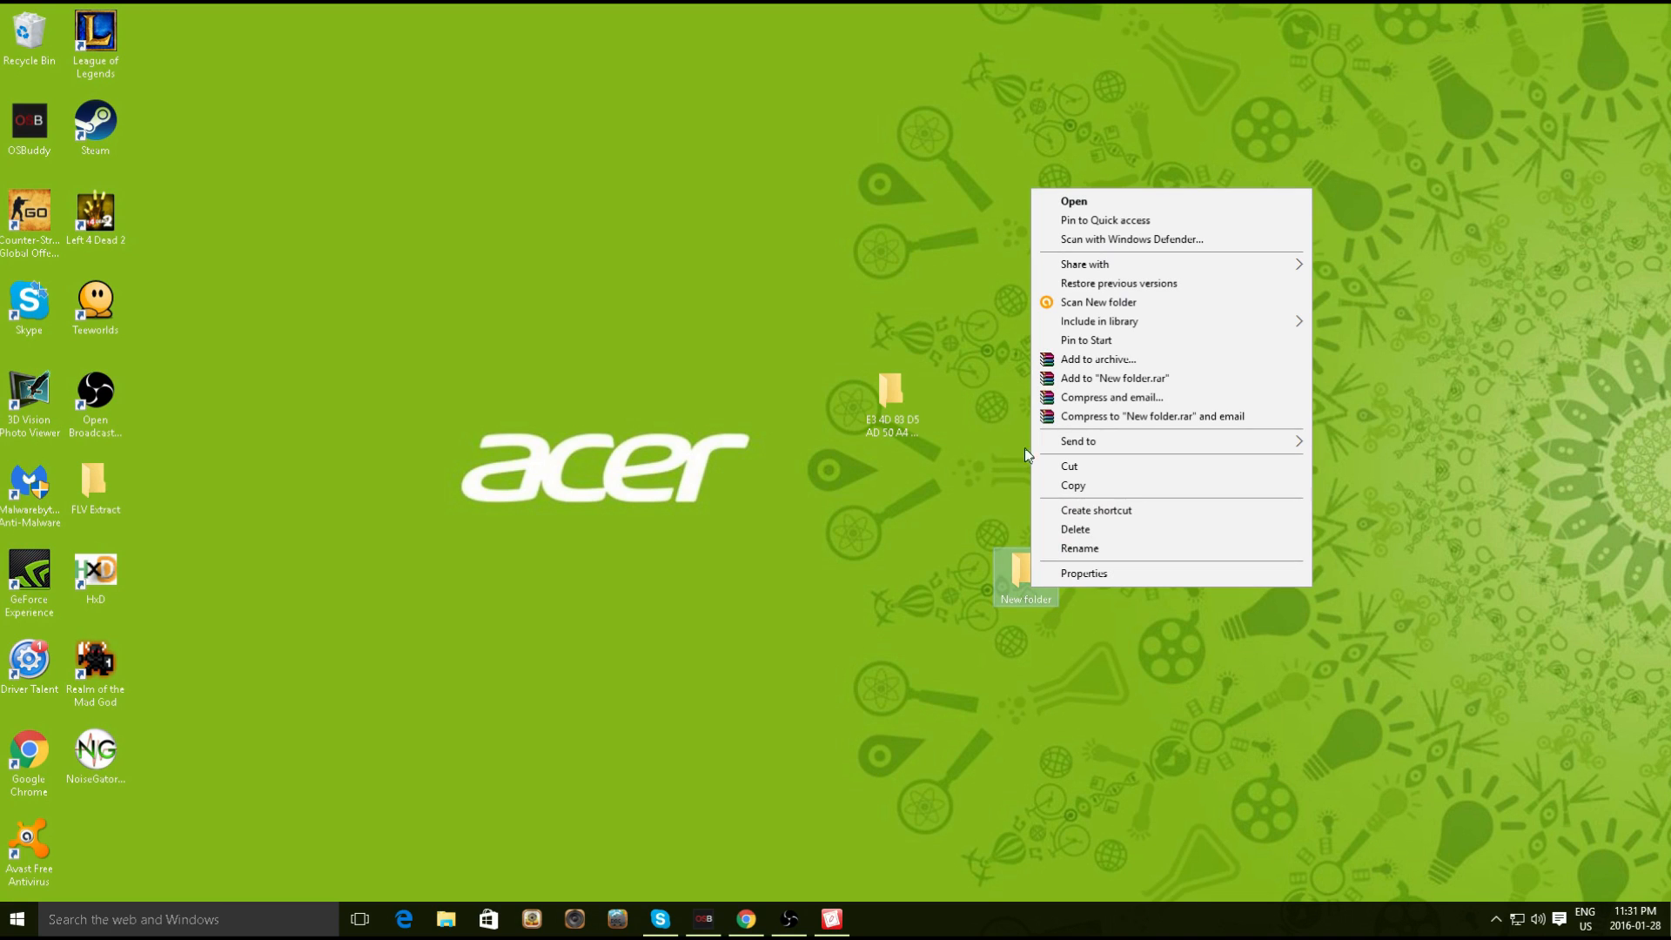
click(1080, 549)
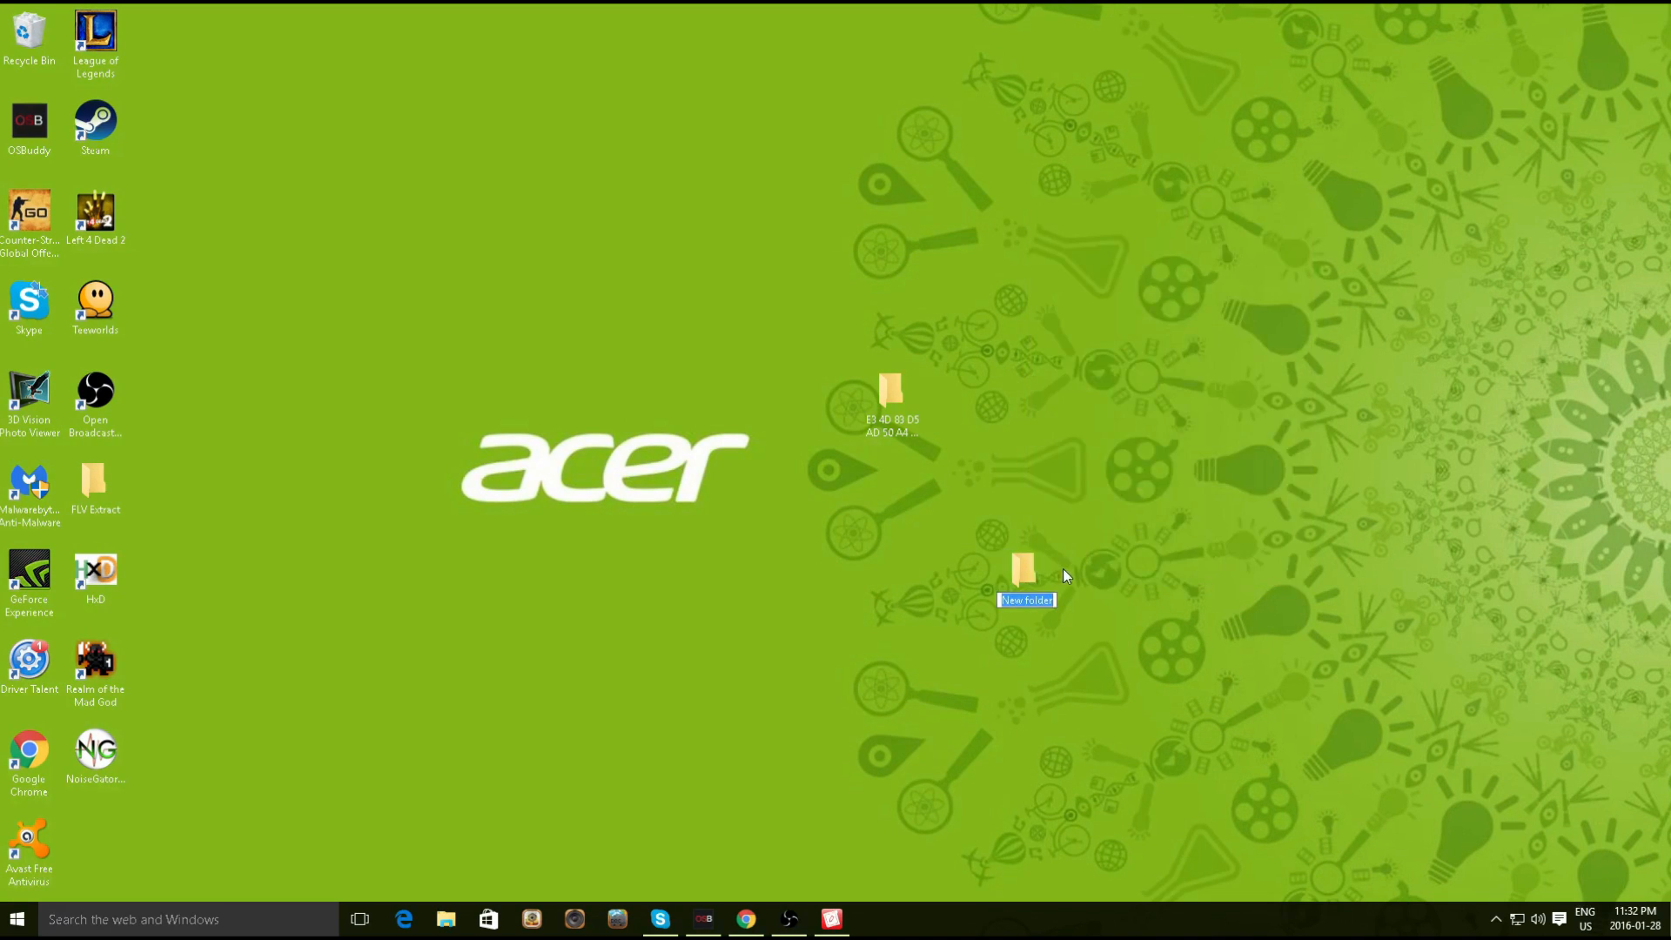
key(End)
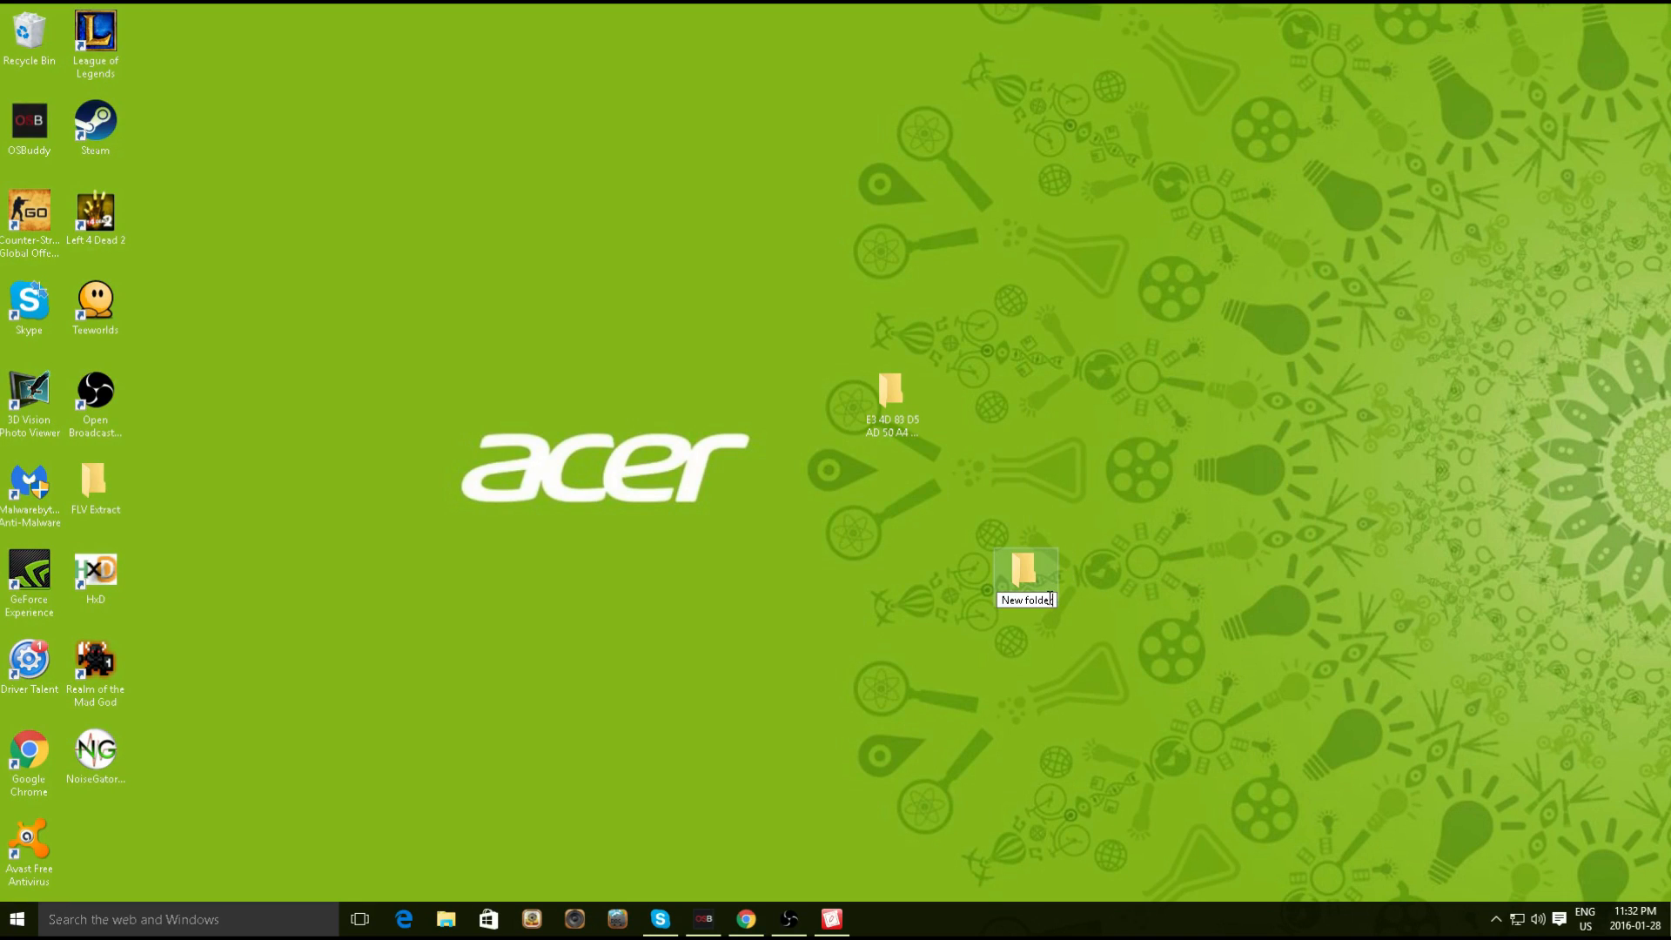
drag(1051, 599, 974, 590)
key(ctrl+c)
key(BackSpace)
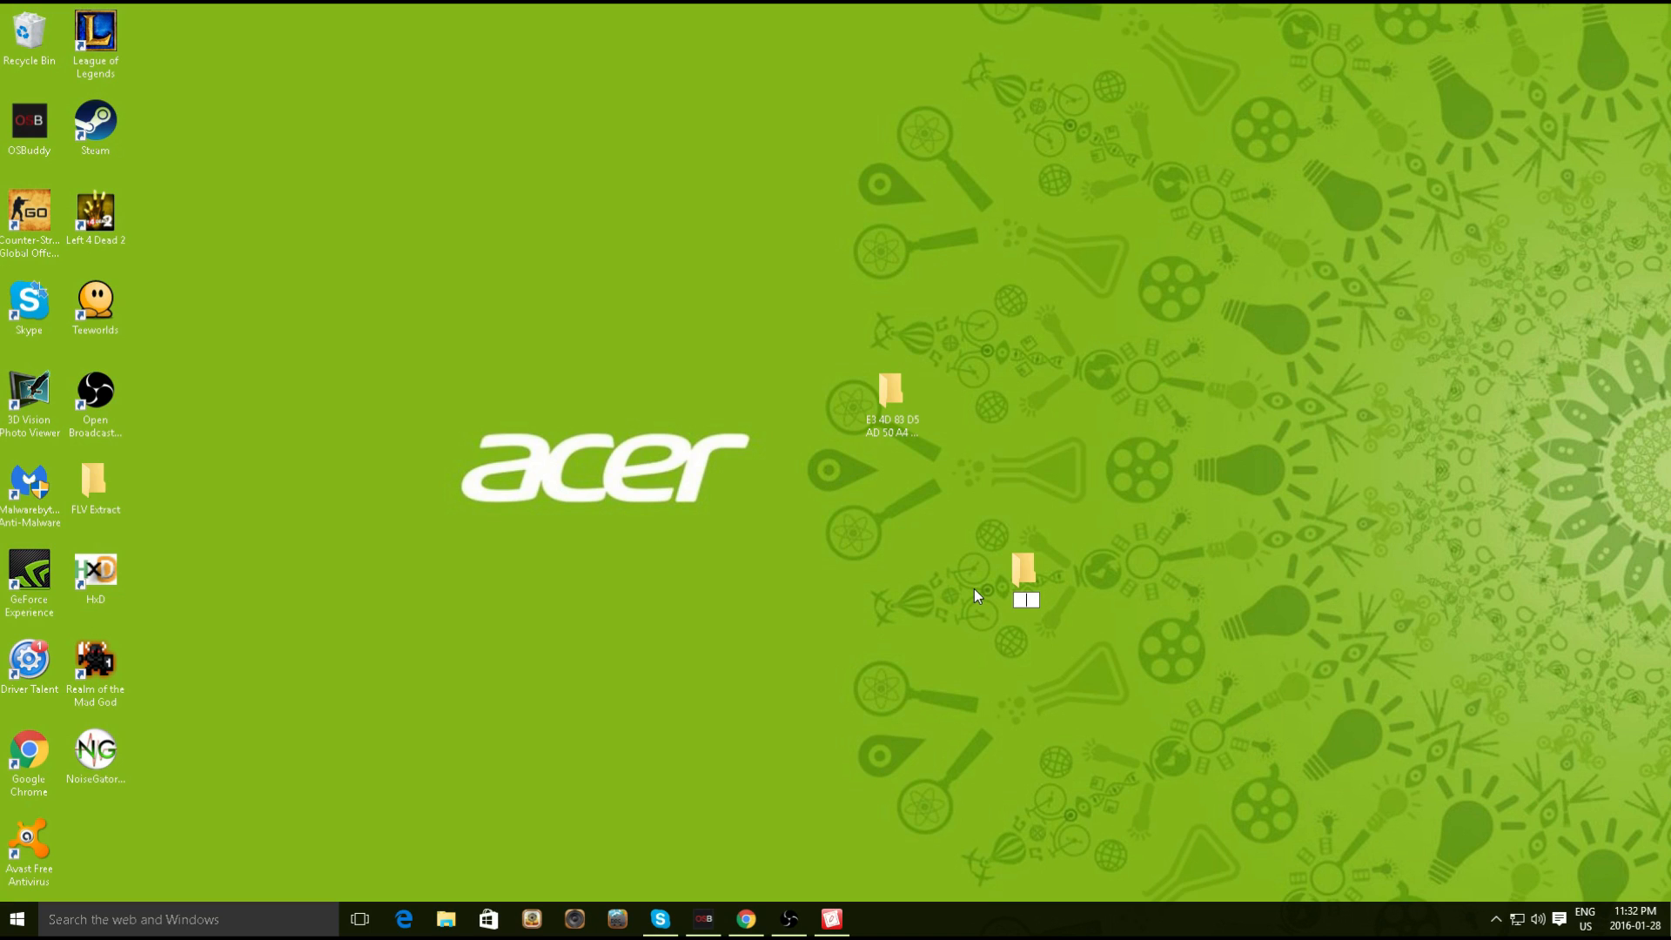
key(ctrl+v)
key(BackSpace)
Delete the extra New folder and keep the key-named folder's name unchanged
right_click(1023, 575)
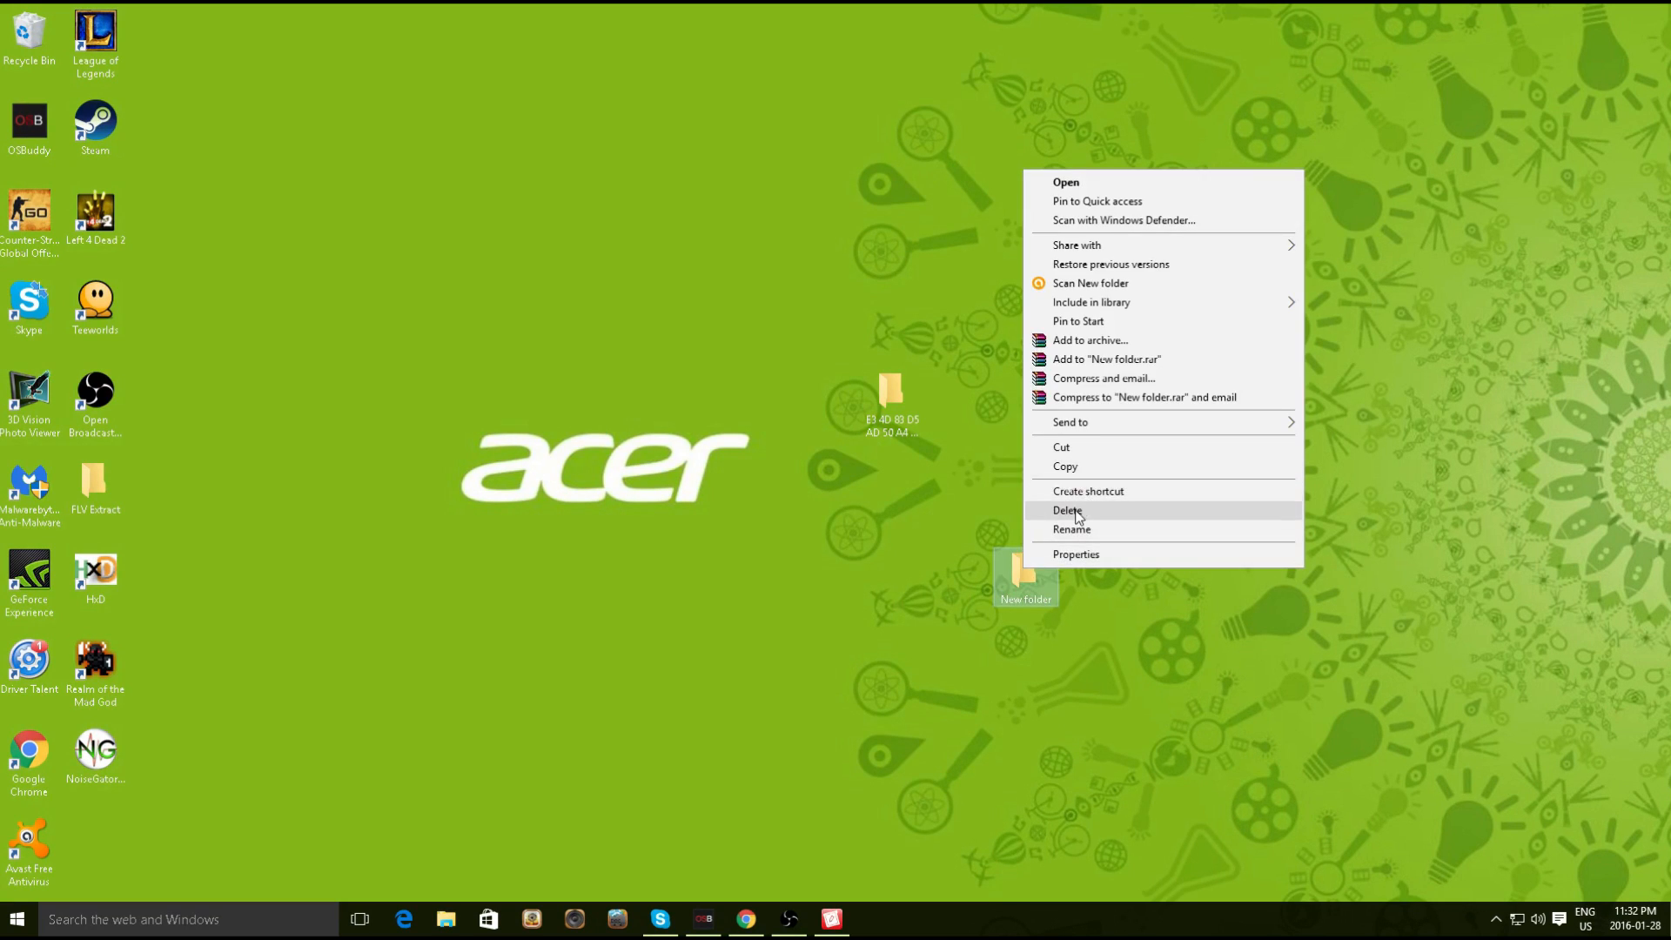
click(1071, 515)
mouse_move(901, 405)
mouse_down()
mouse_move(971, 419)
mouse_move(889, 429)
mouse_up()
right_click(884, 399)
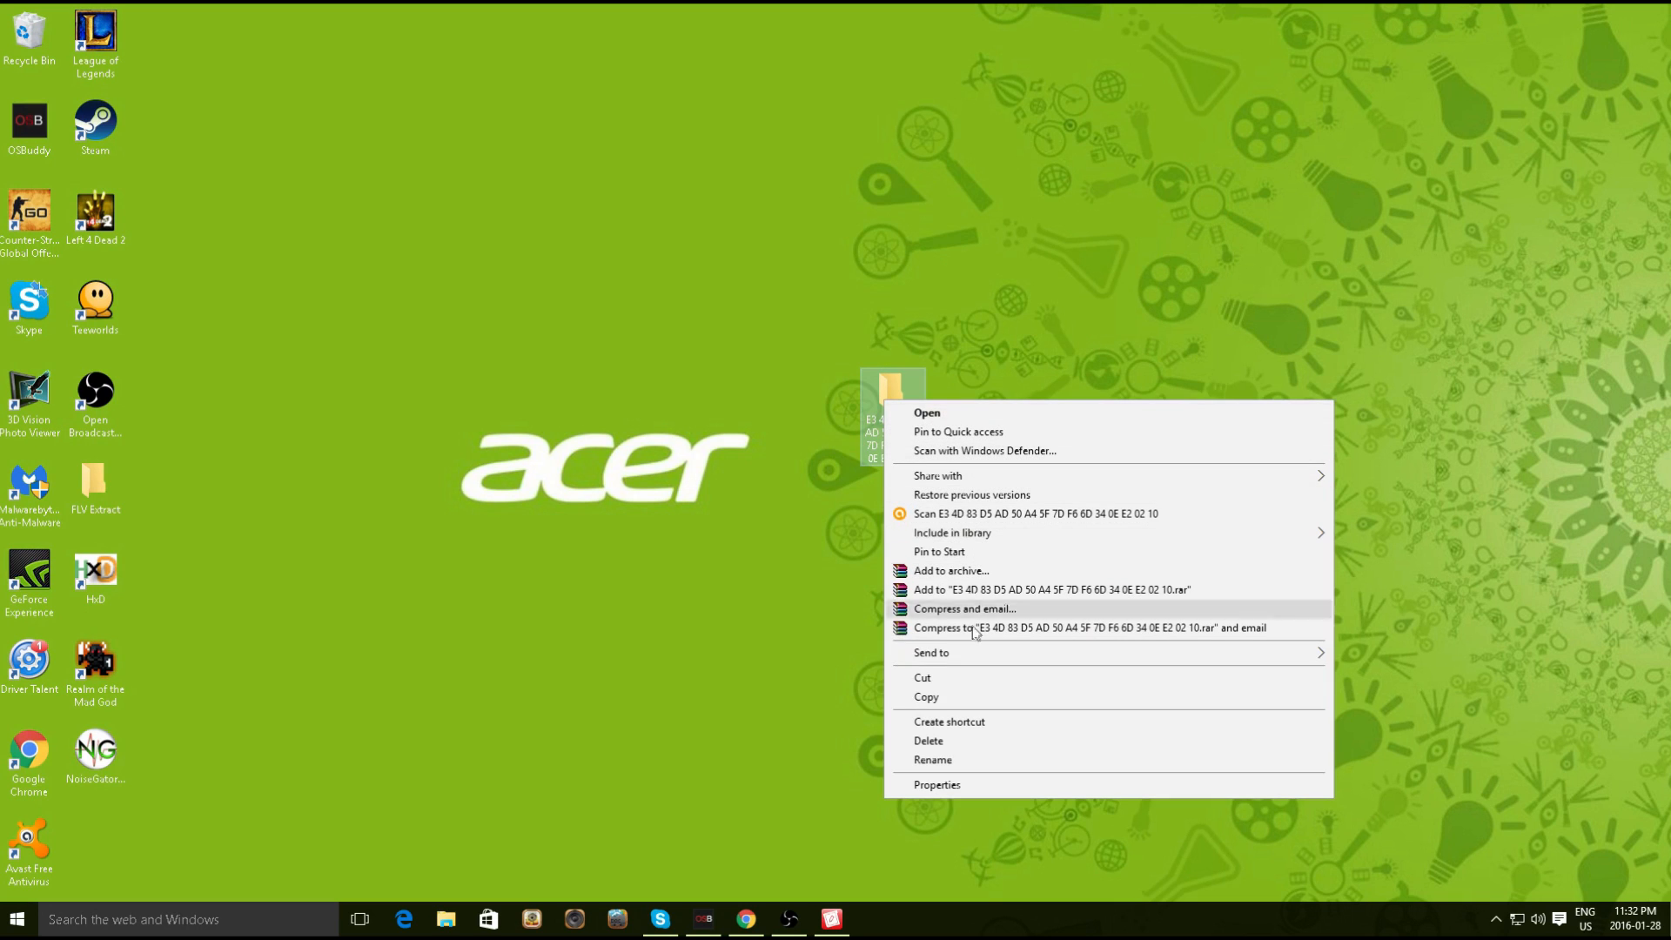
click(949, 764)
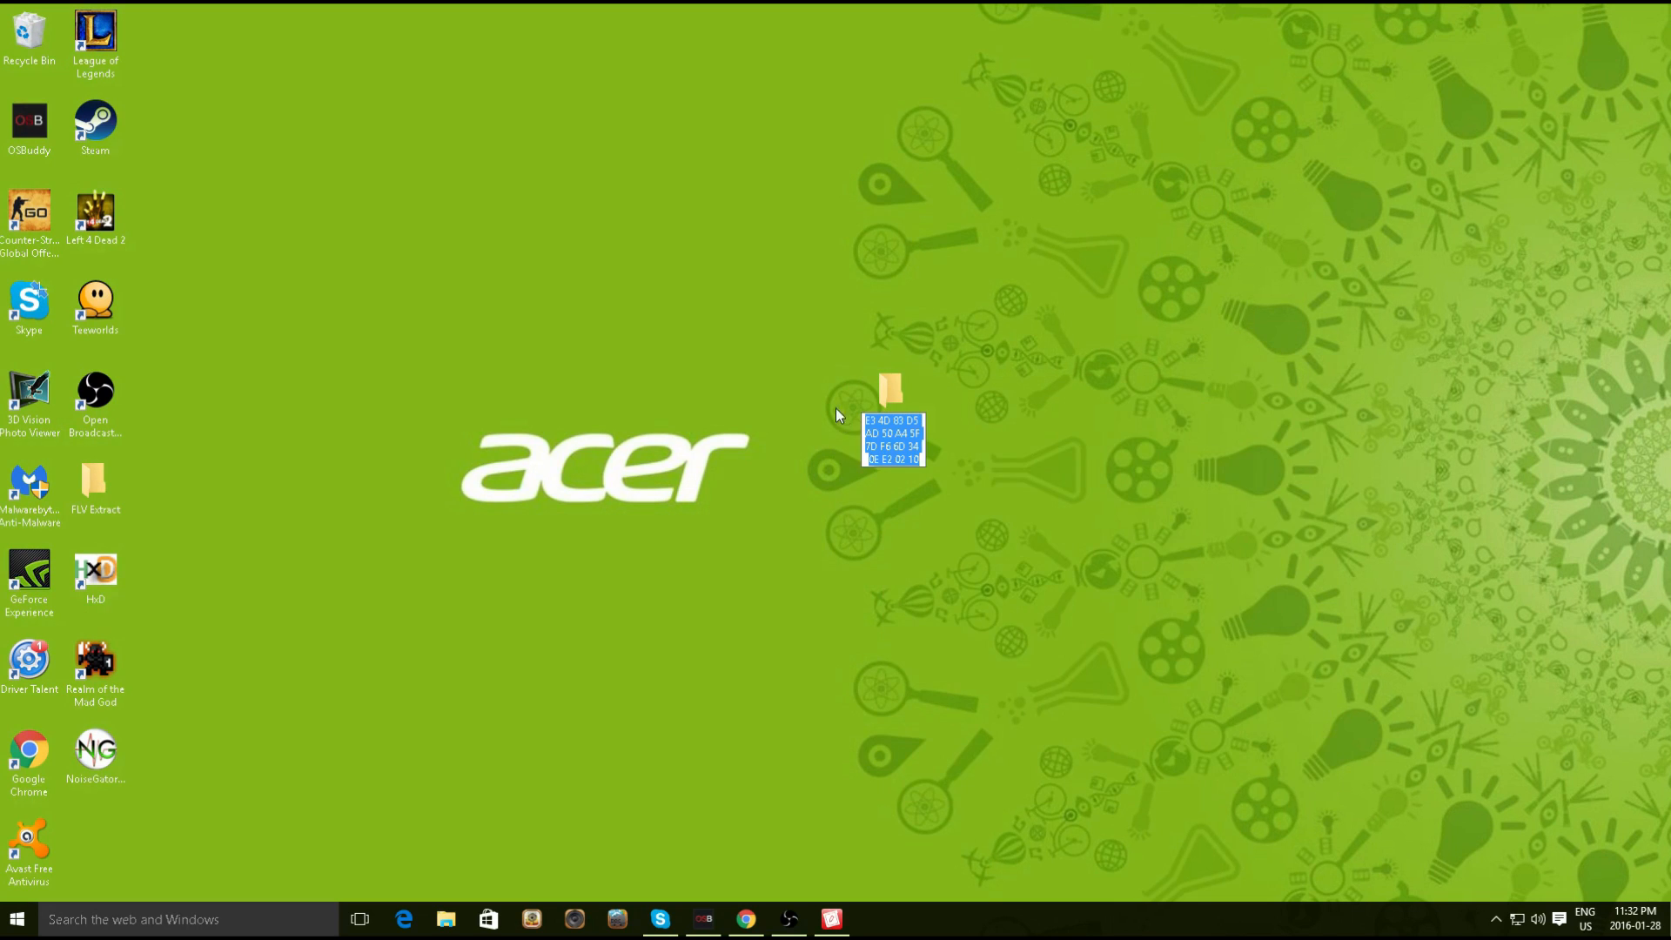
key(Return)
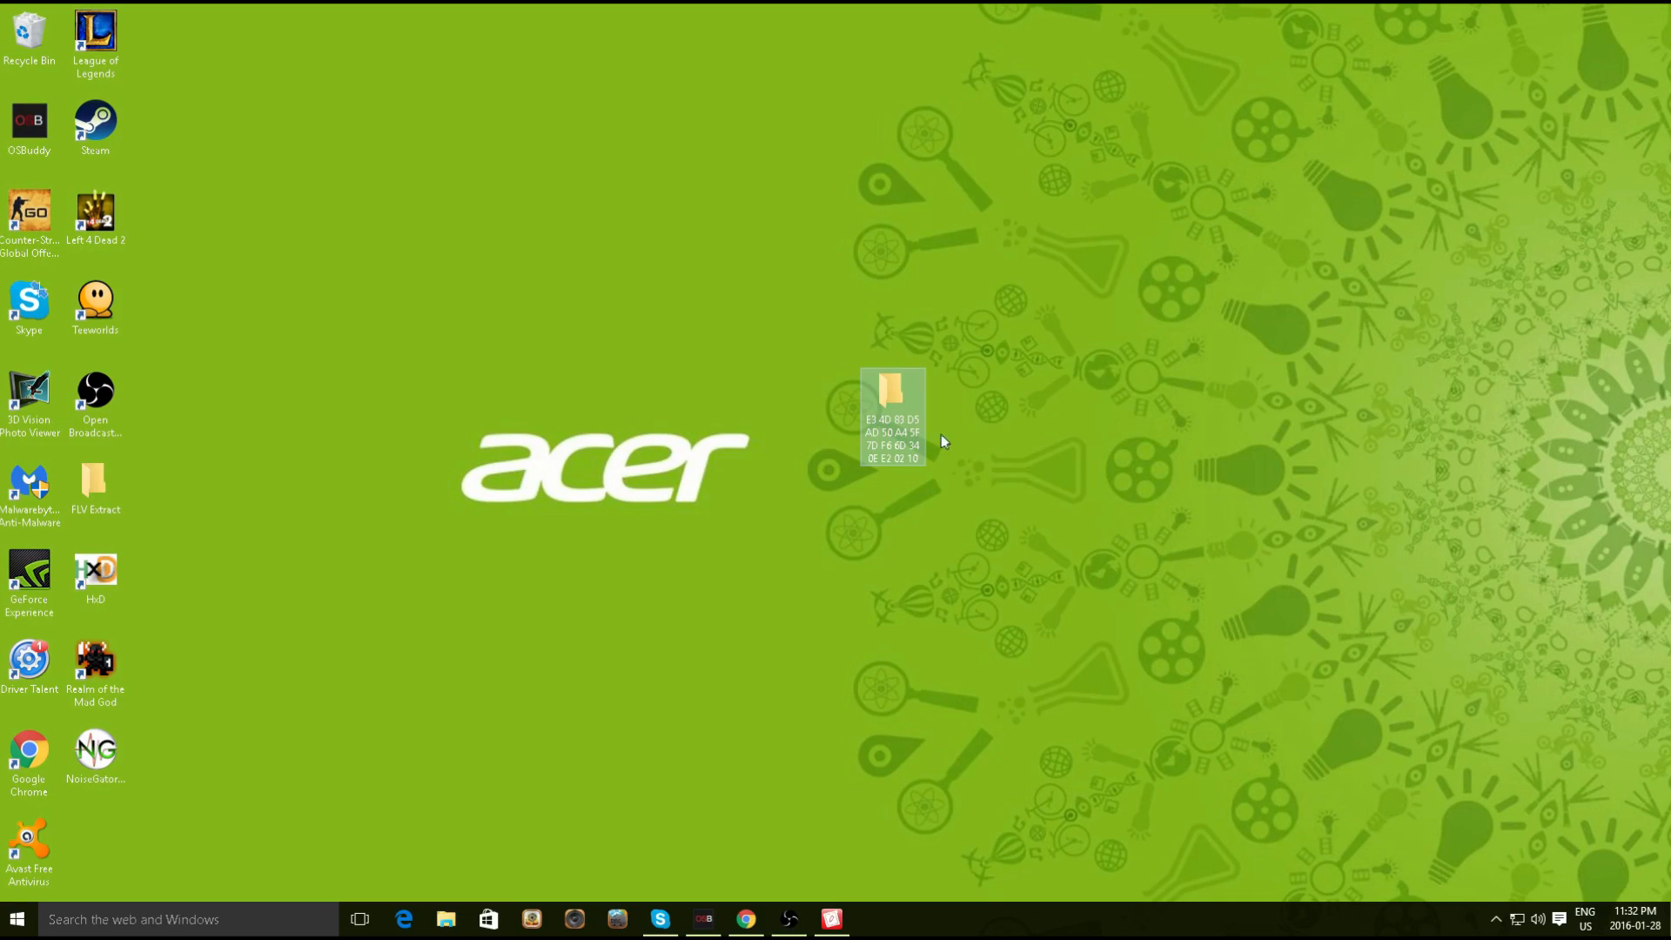
Open the as-ssb CFG file from drive D: in Notepad
drag(900, 392, 802, 398)
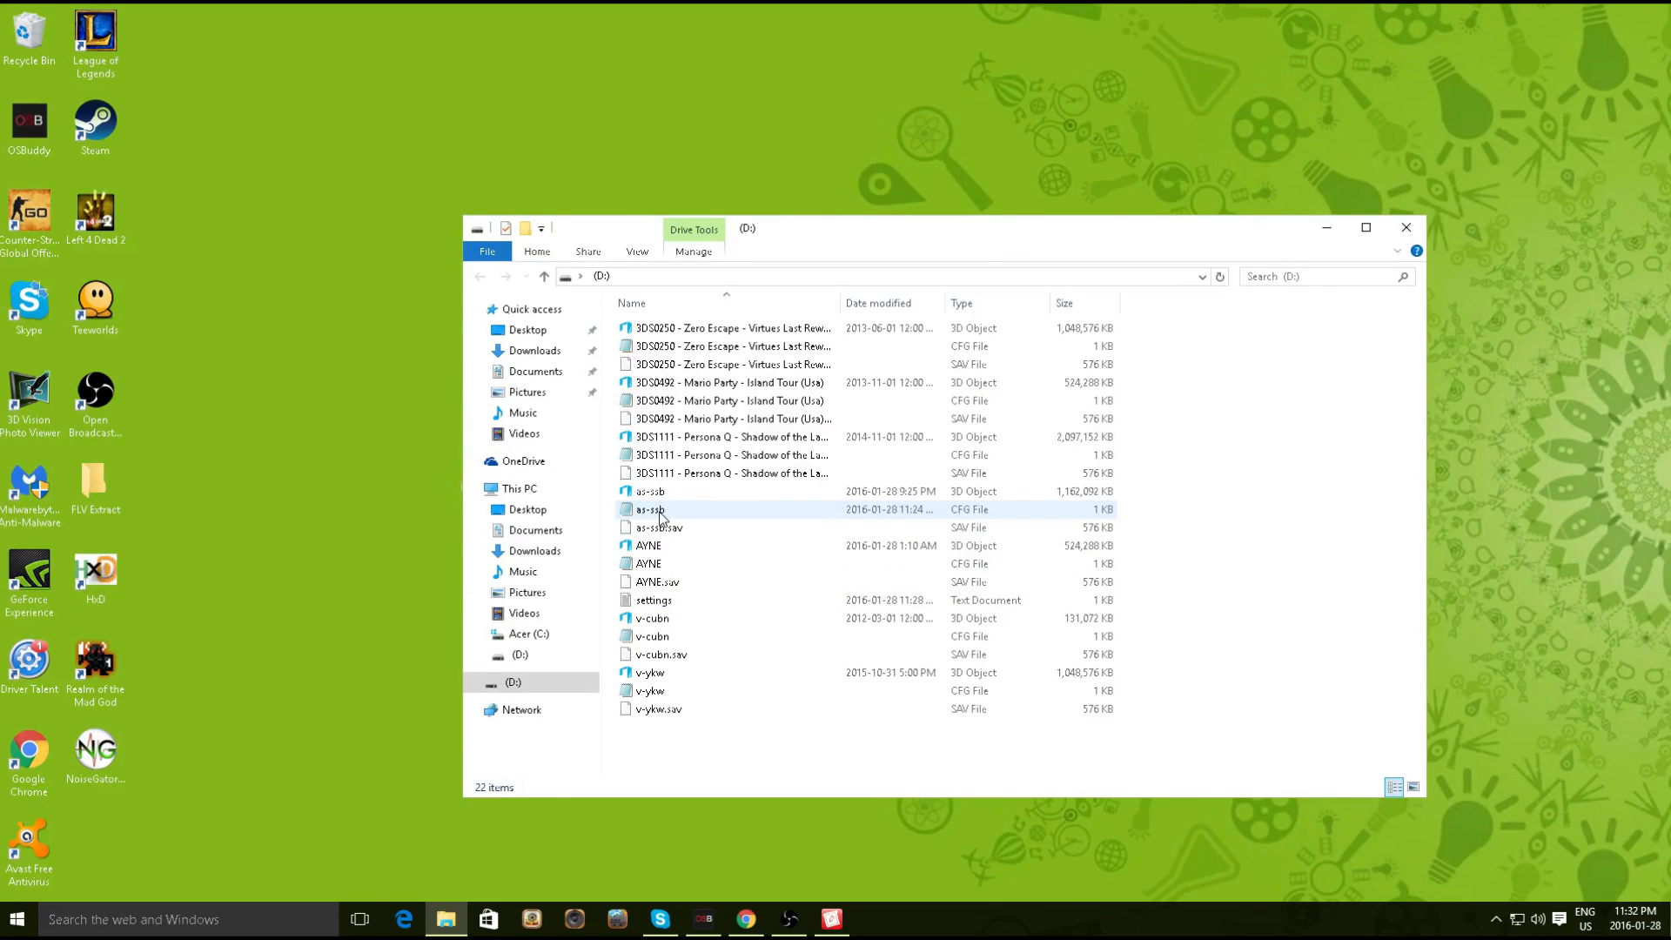
double_click(661, 516)
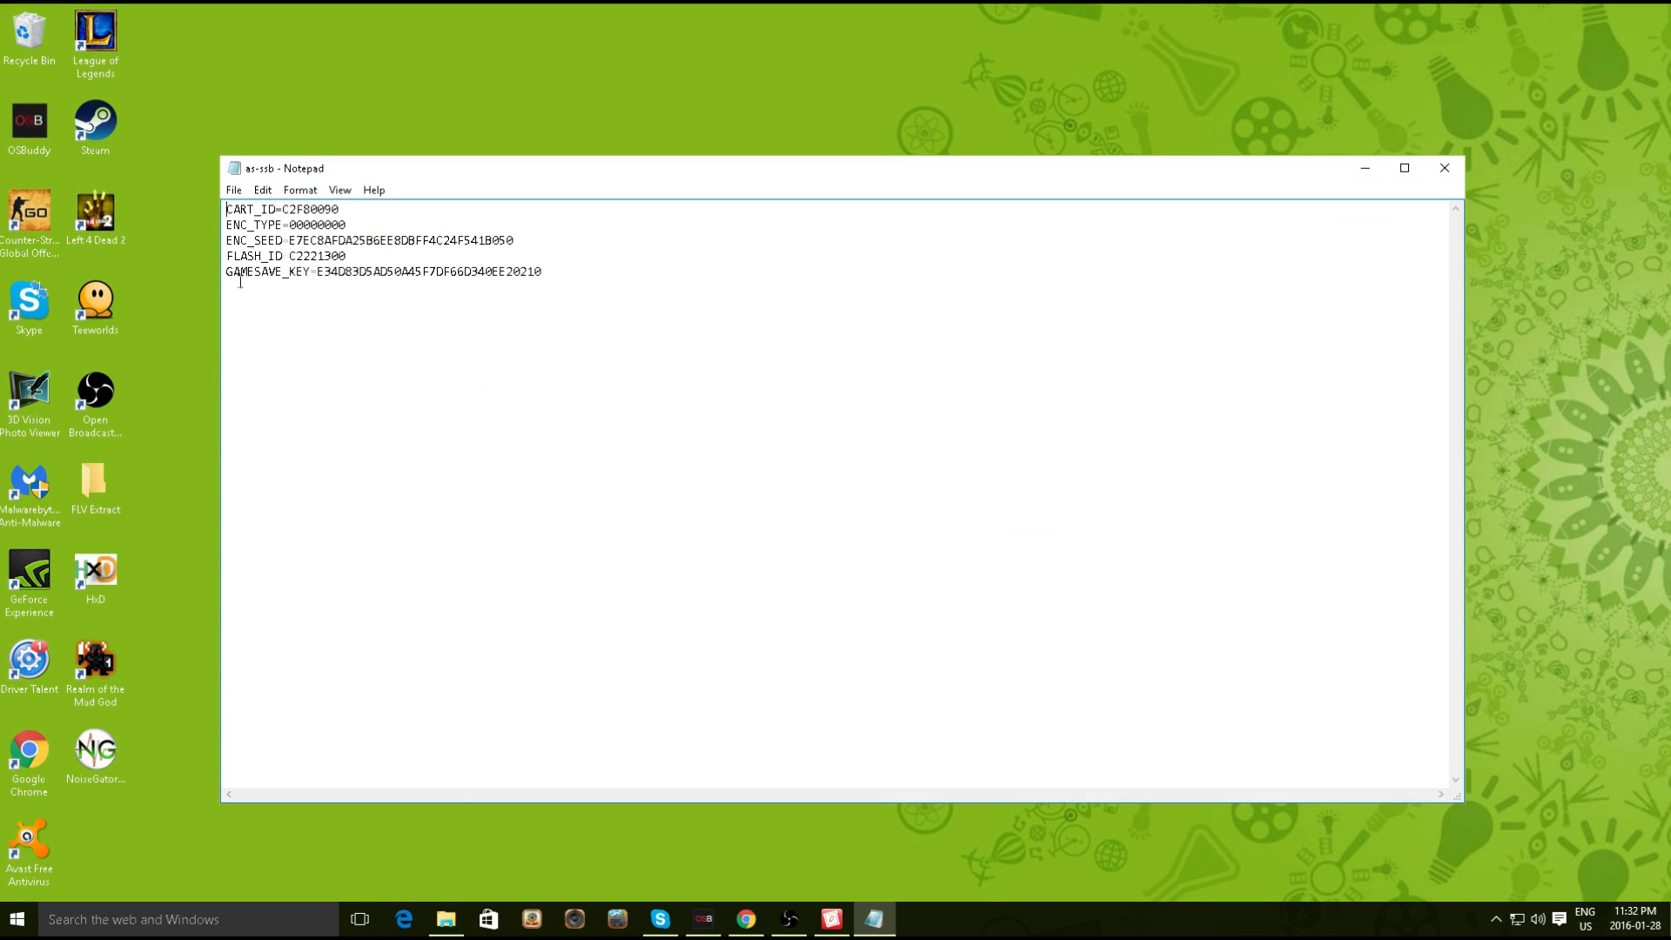
Replace the old GAMESAVE_KEY value with the pasted save key bytes
click(316, 272)
drag(318, 271, 544, 272)
click(568, 281)
drag(318, 271, 551, 268)
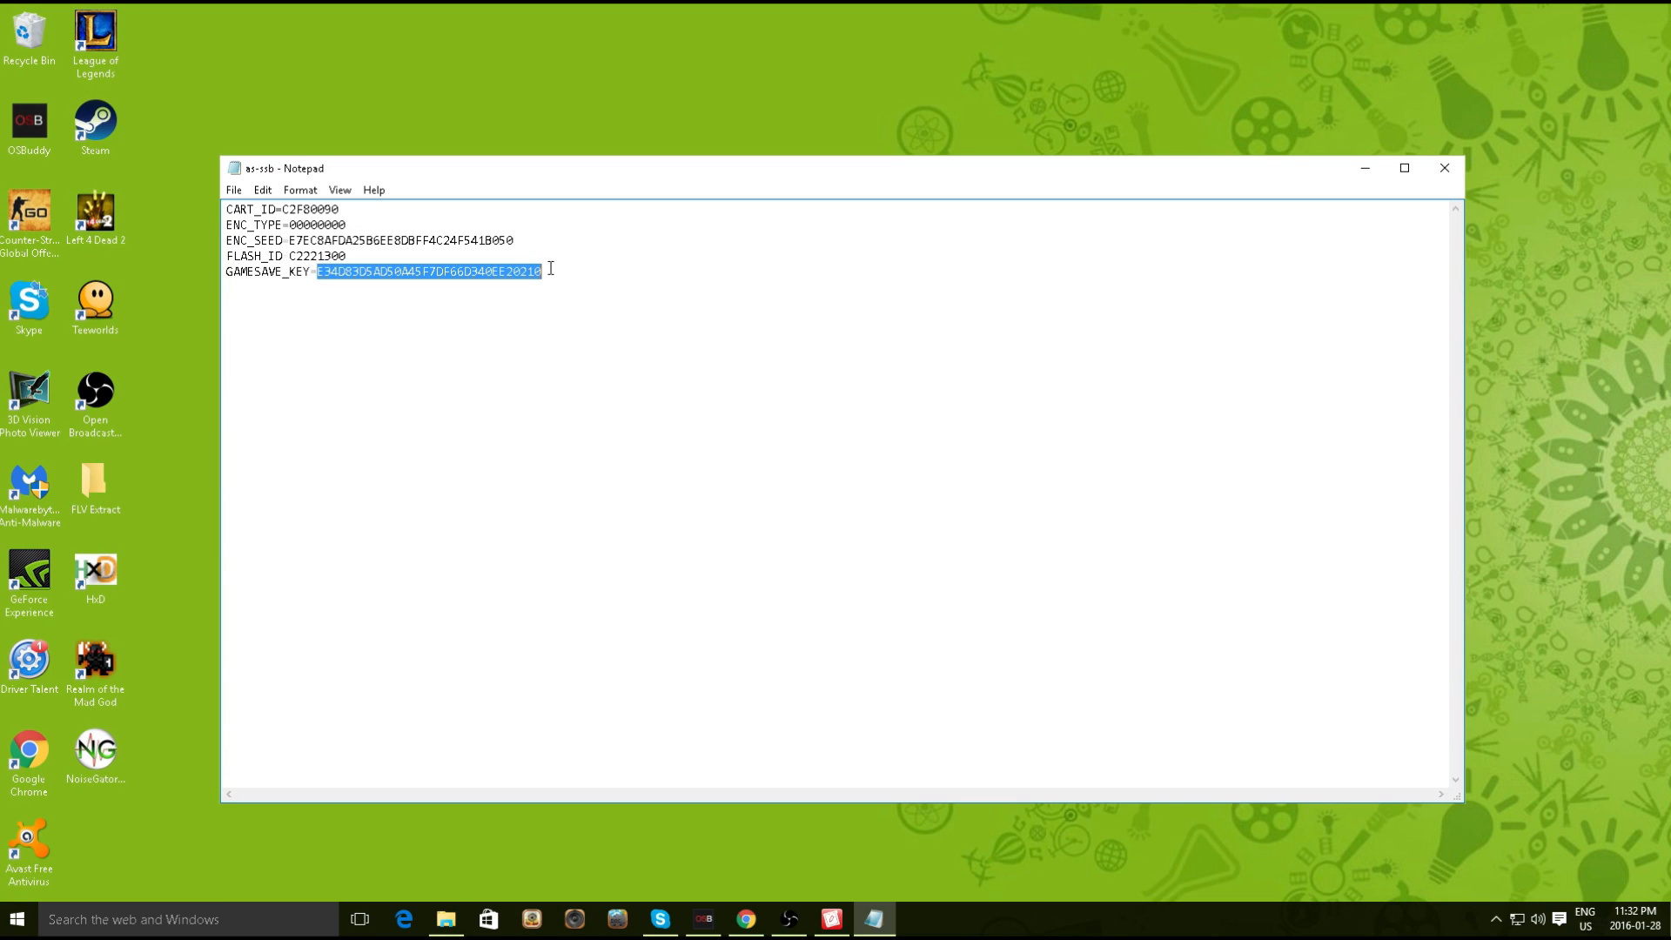
key(BackSpace)
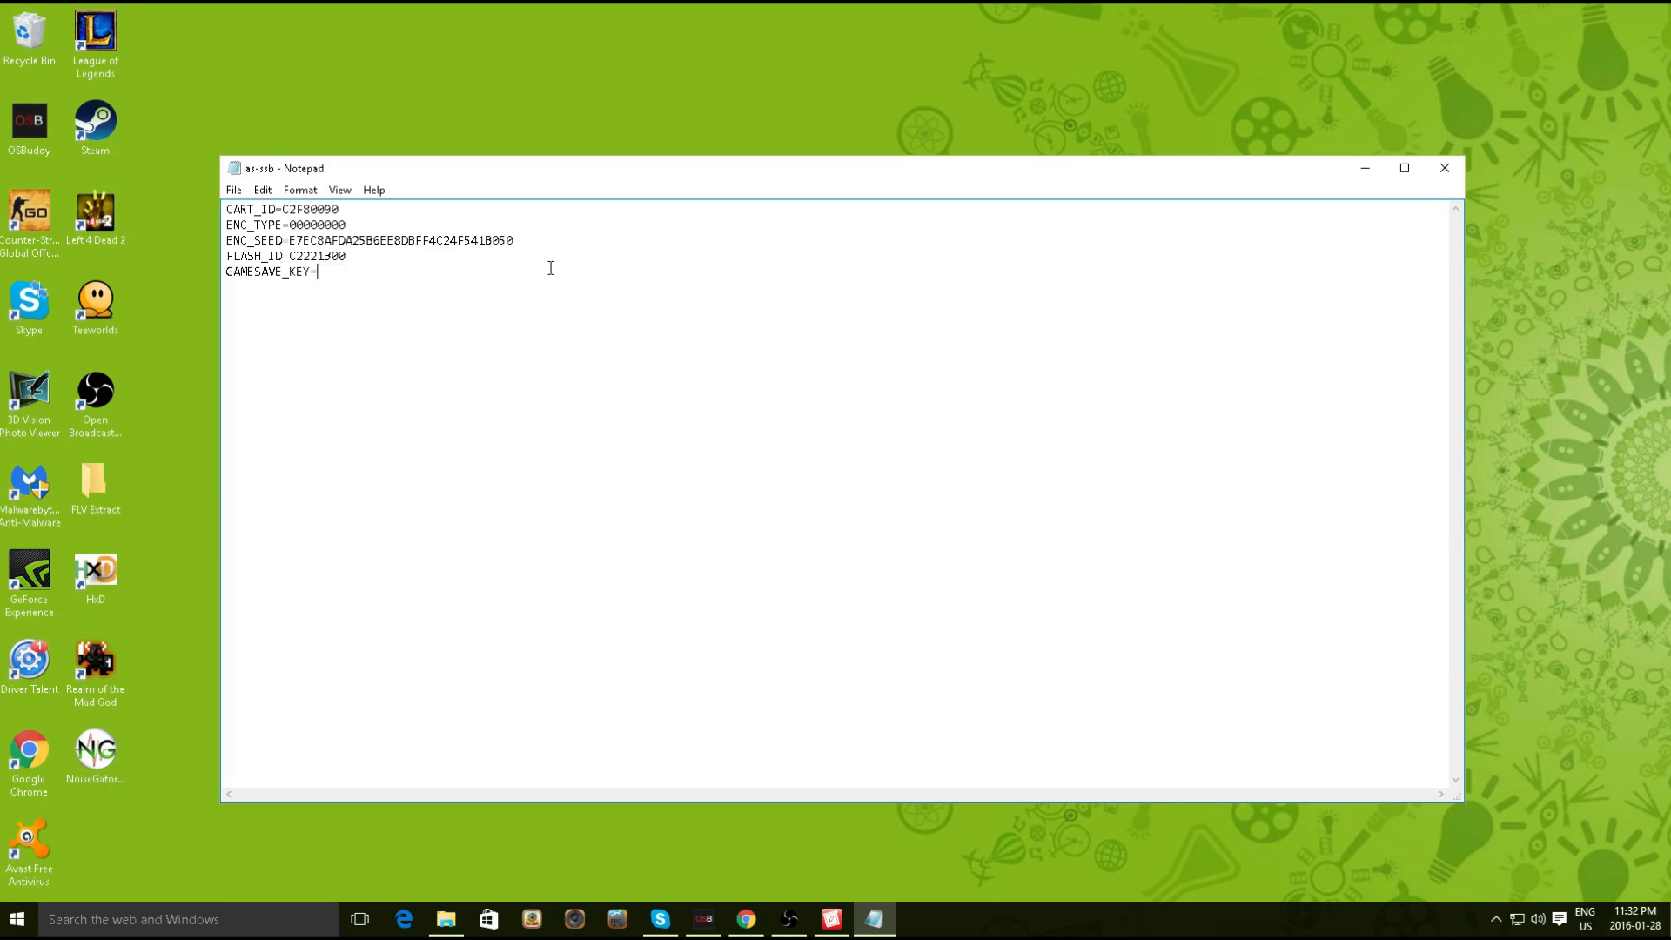
Remove the spaces between the key's hex pairs and save the config file
click(339, 272)
key(BackSpace)
key(Right)
key(Right)
key(Delete)
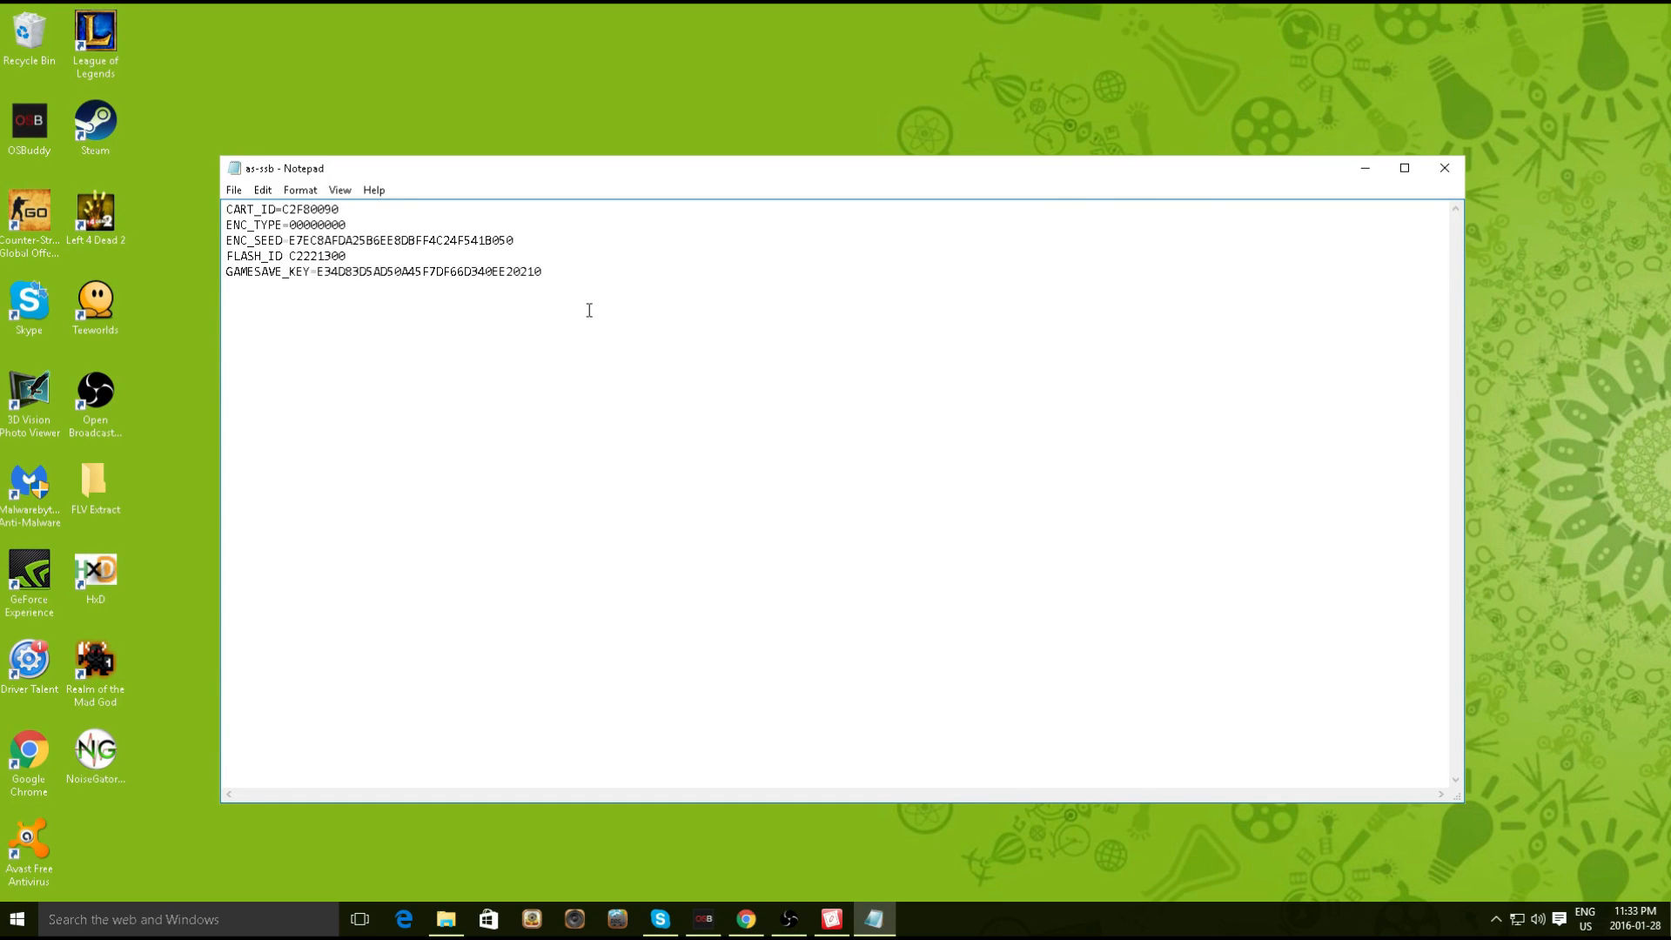
click(234, 190)
click(271, 251)
Close the edited config in Notepad and eject drive D: from the Explorer navigation pane
click(1443, 170)
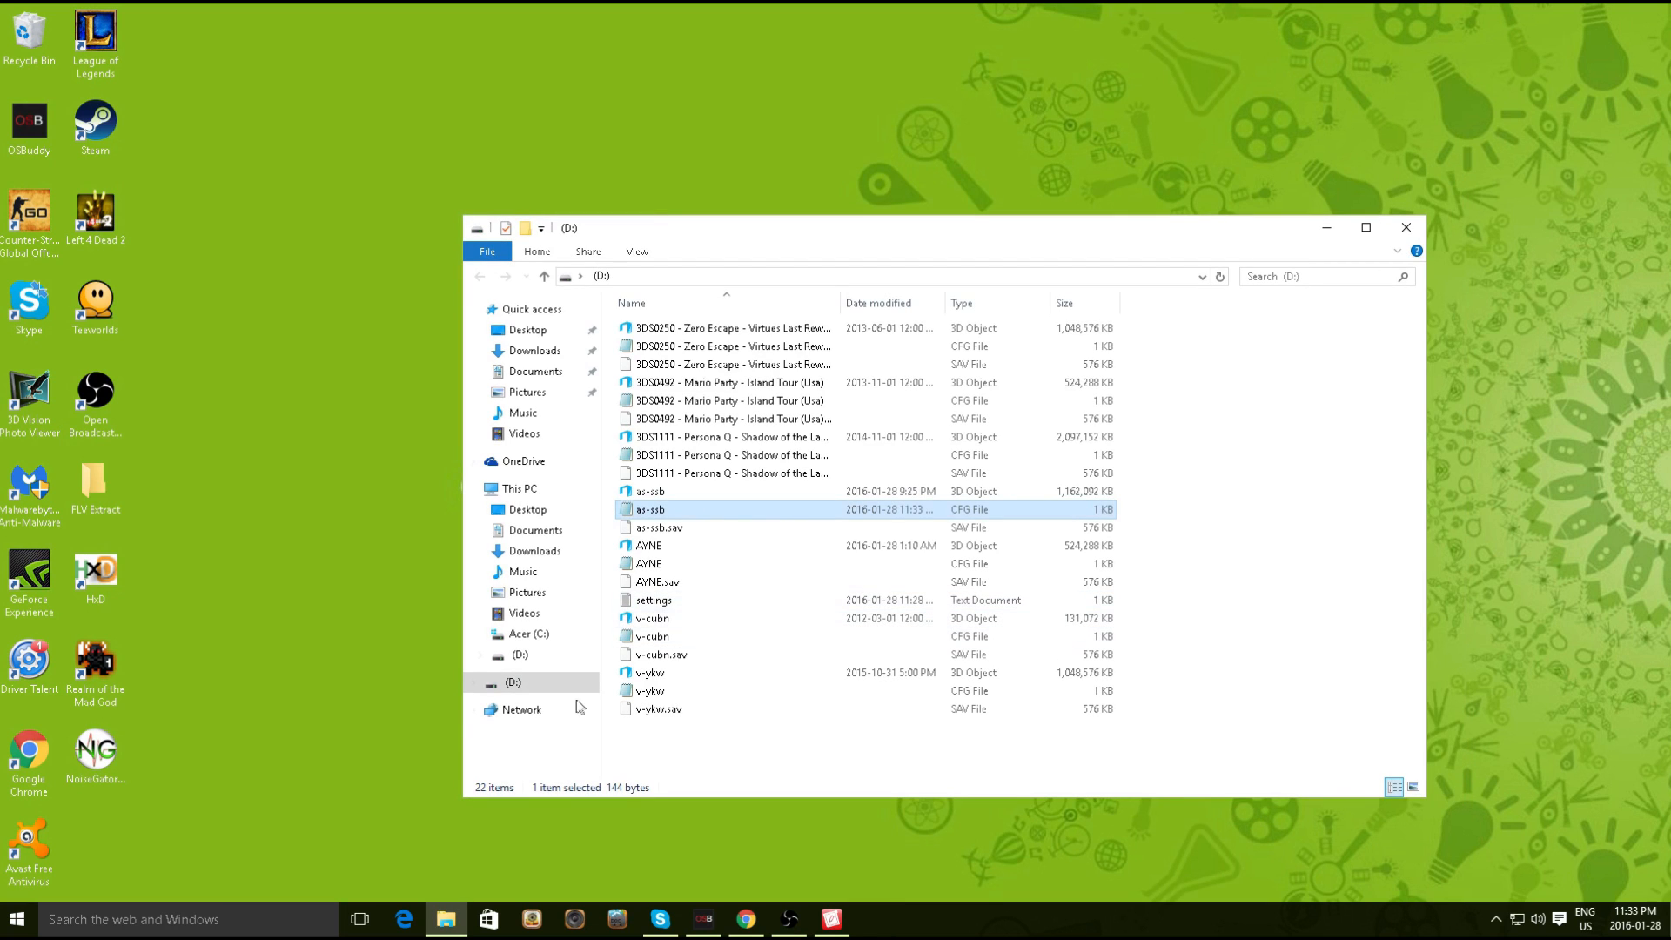
right_click(522, 682)
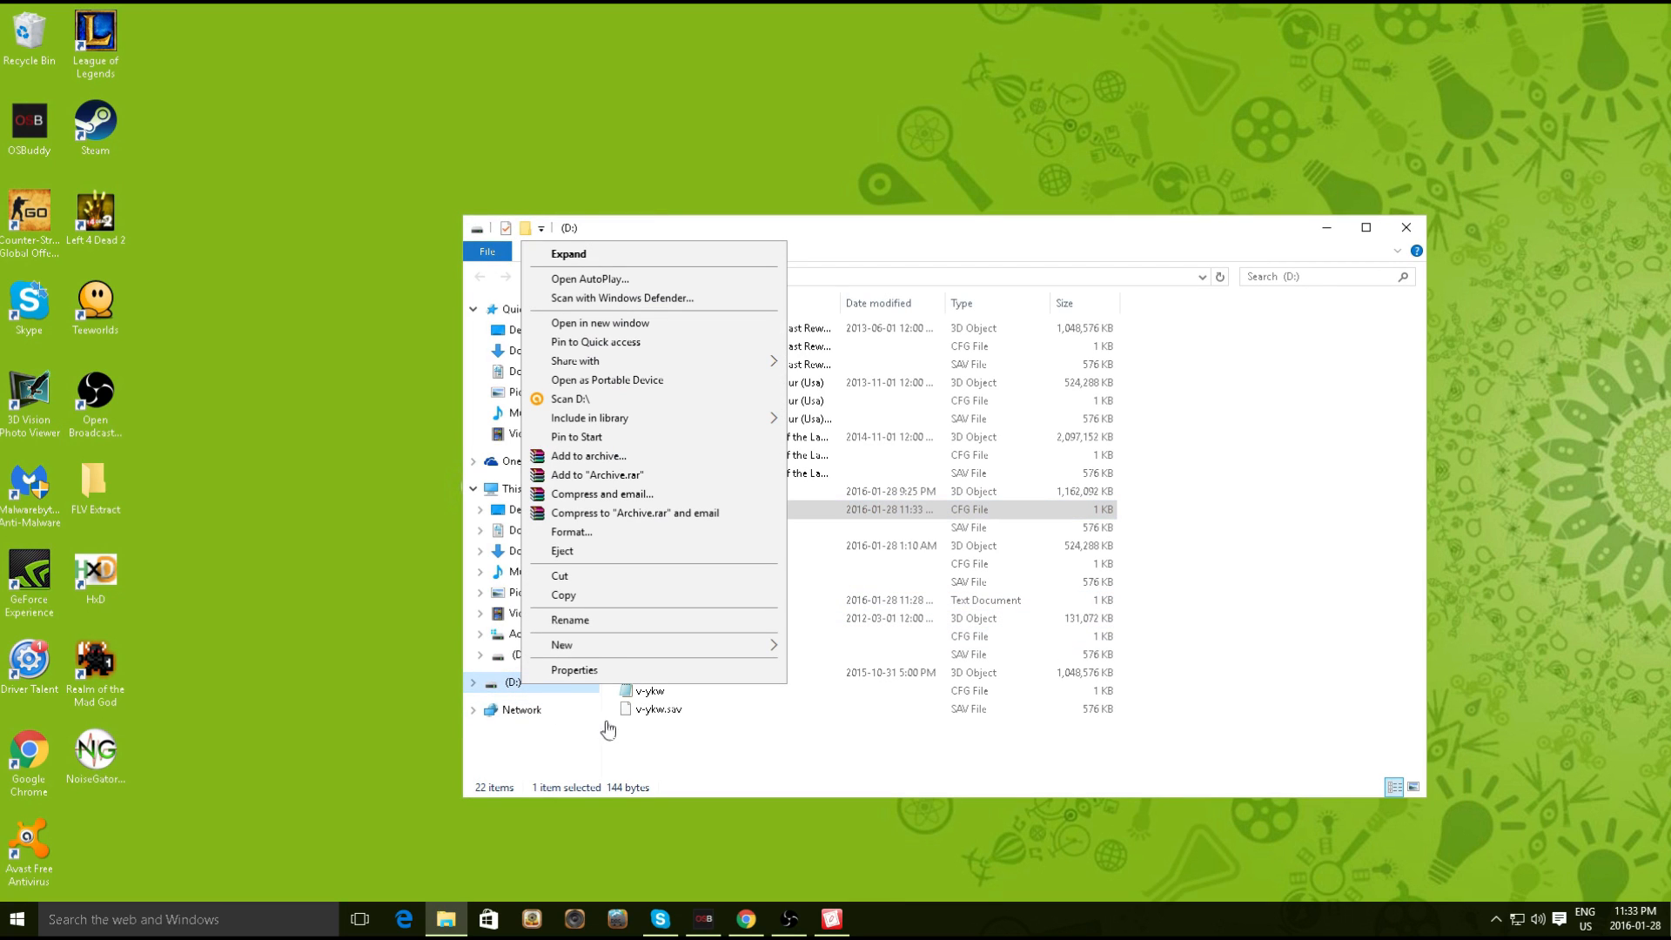
click(579, 555)
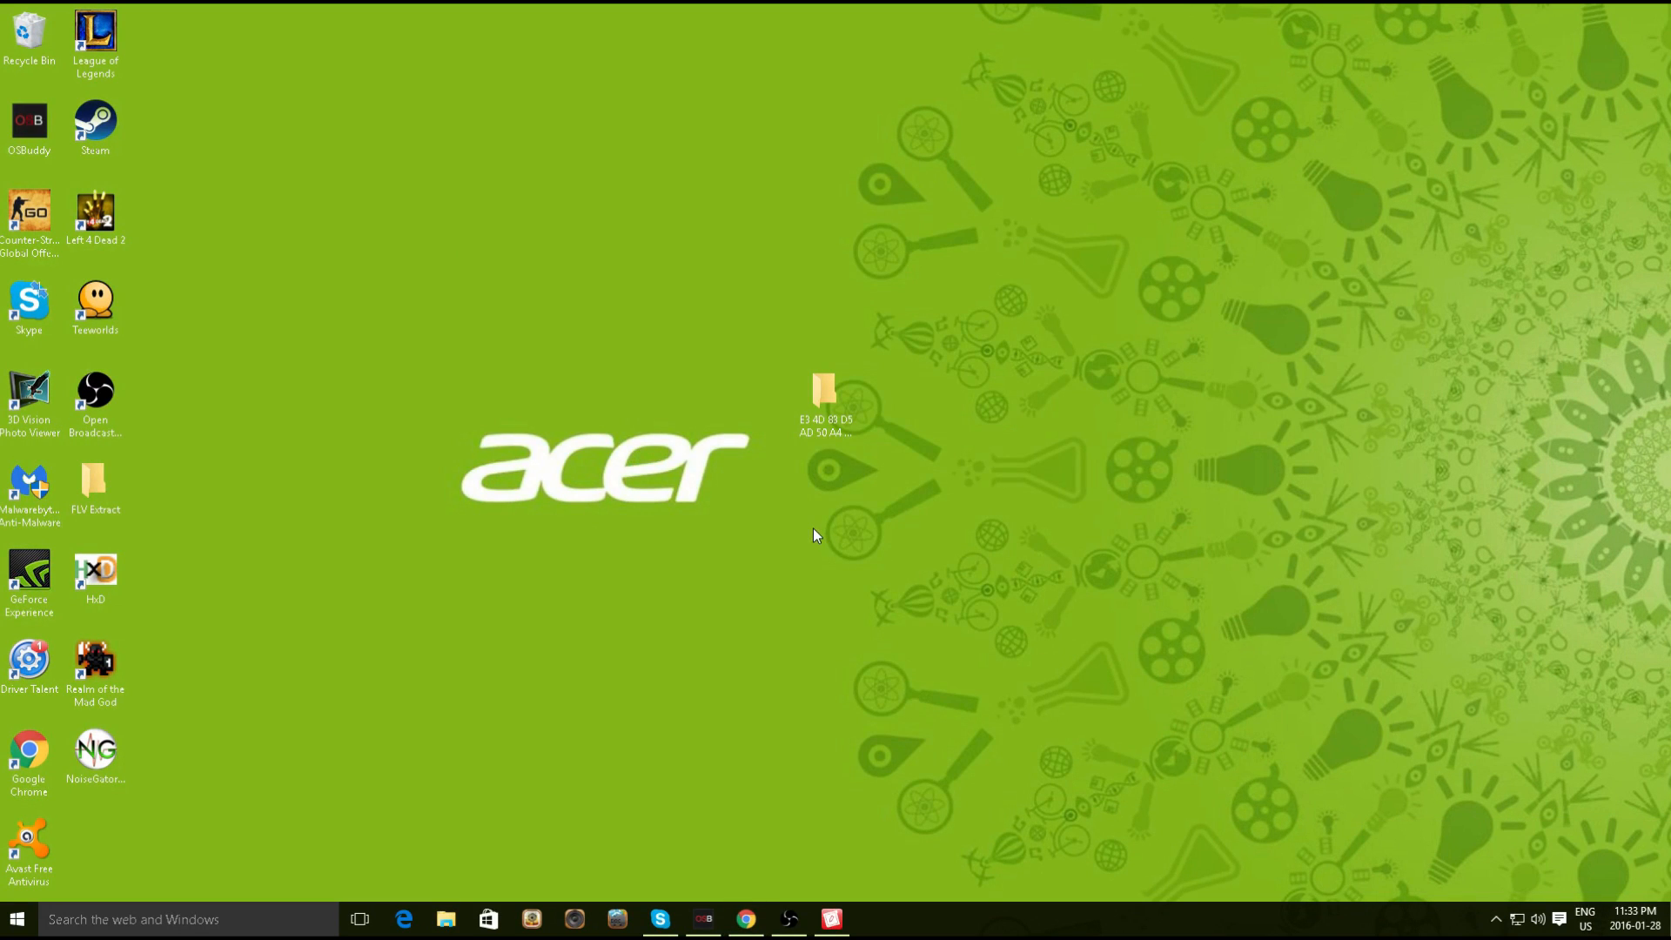
click(789, 919)
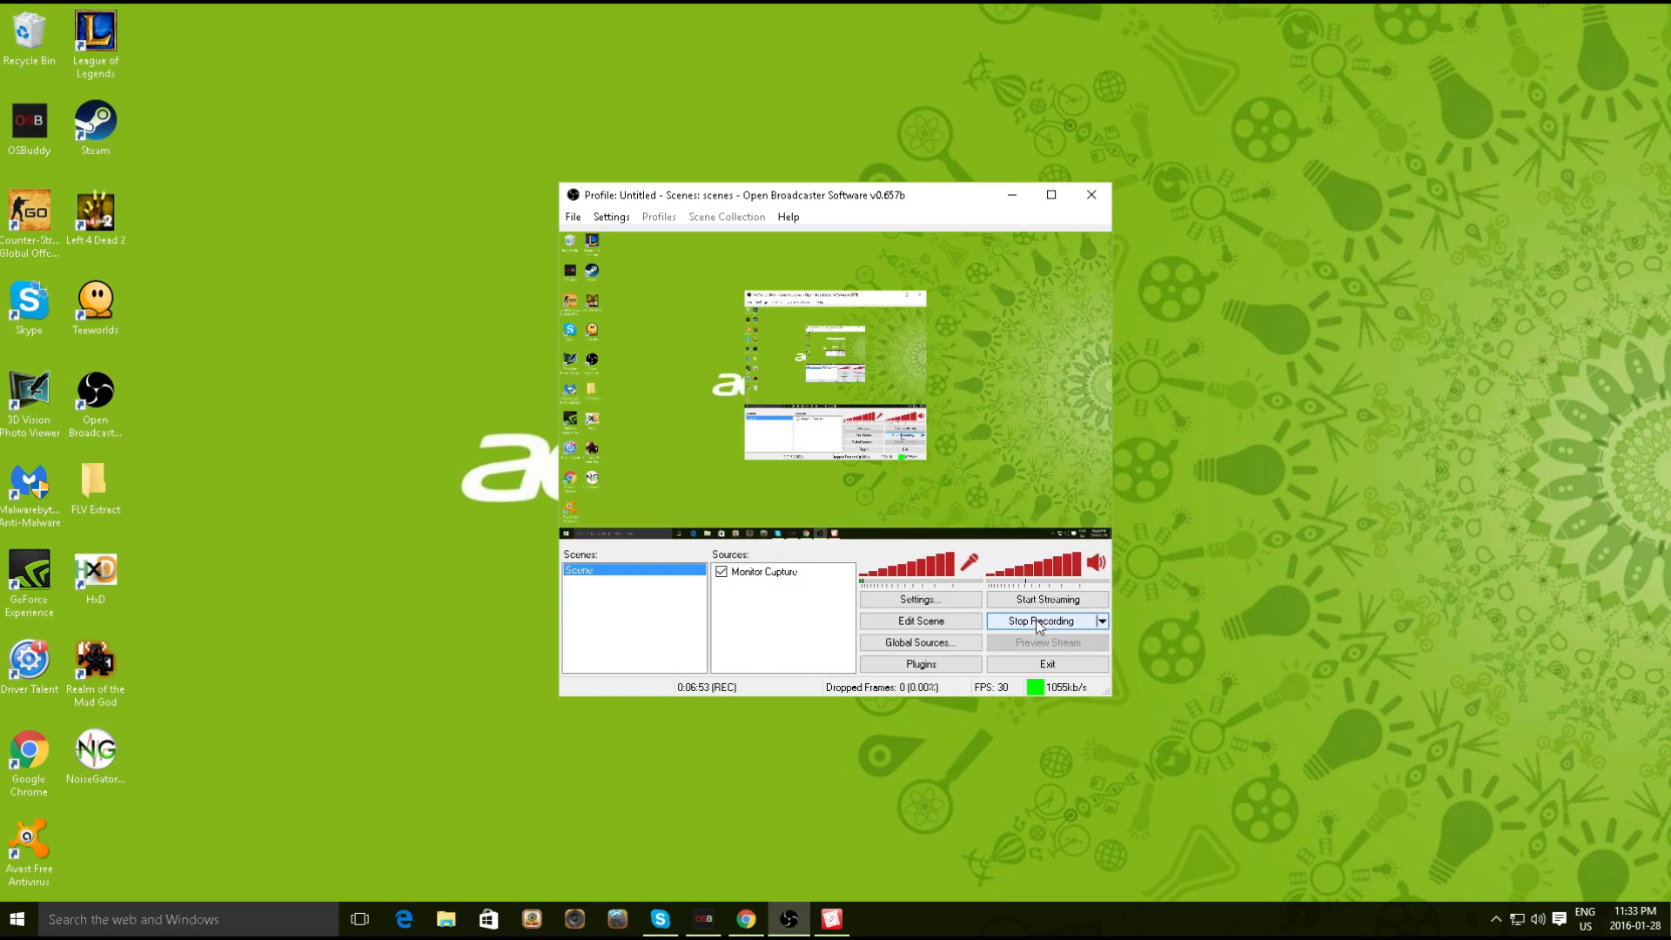